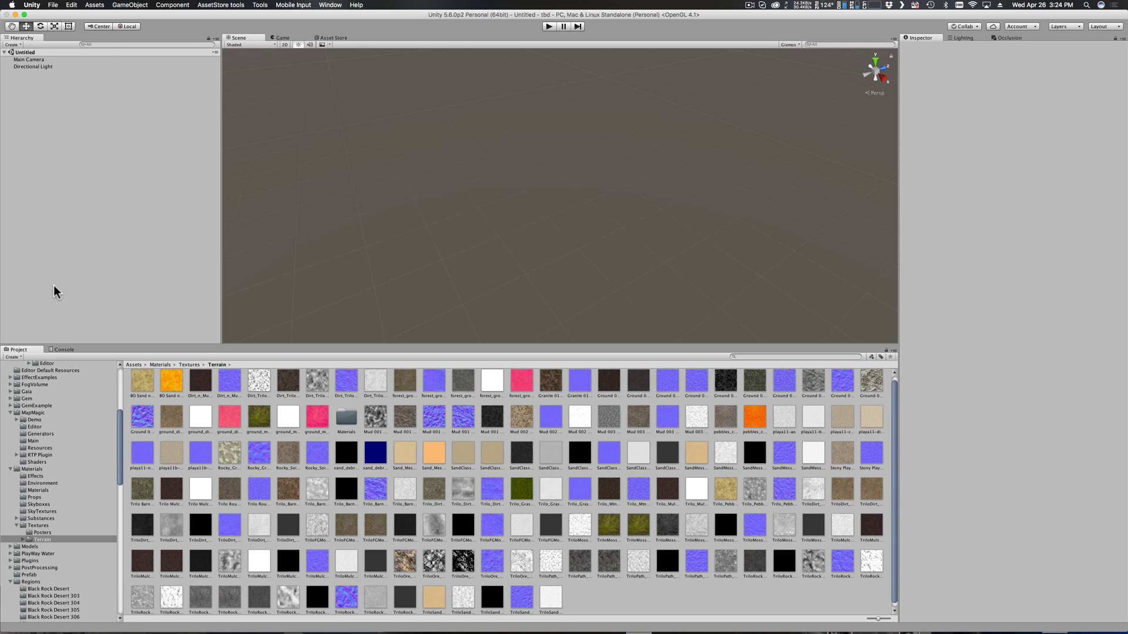
Browse the MapMagic asset folder, inspecting RTPPlugin.zip and the RTP Plugin folder.
left_click(18, 414)
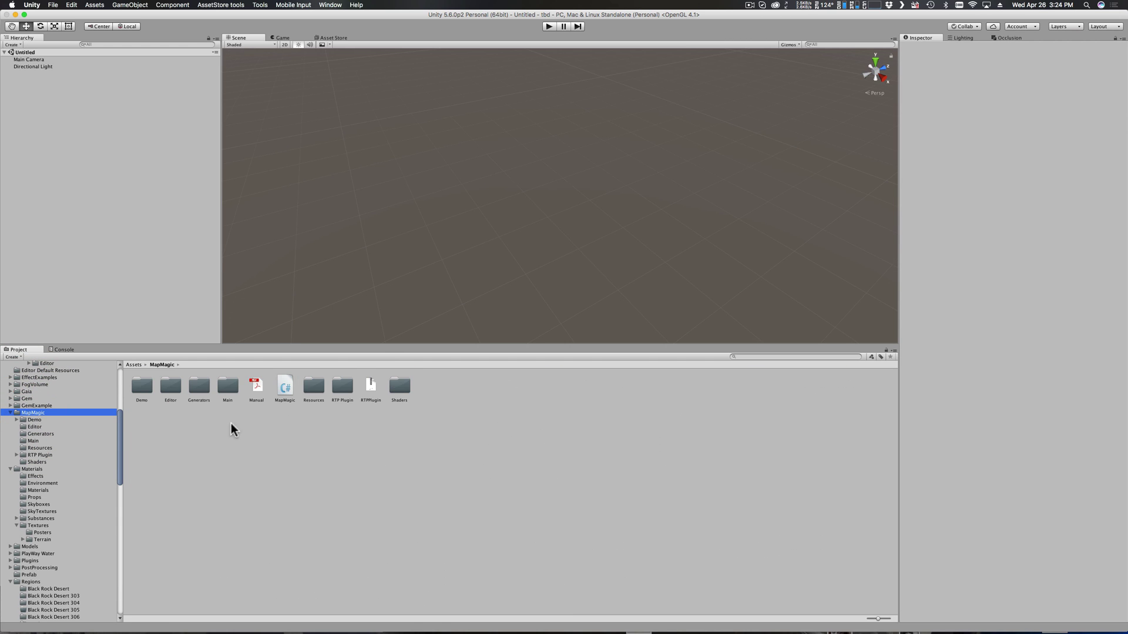
left_click(370, 385)
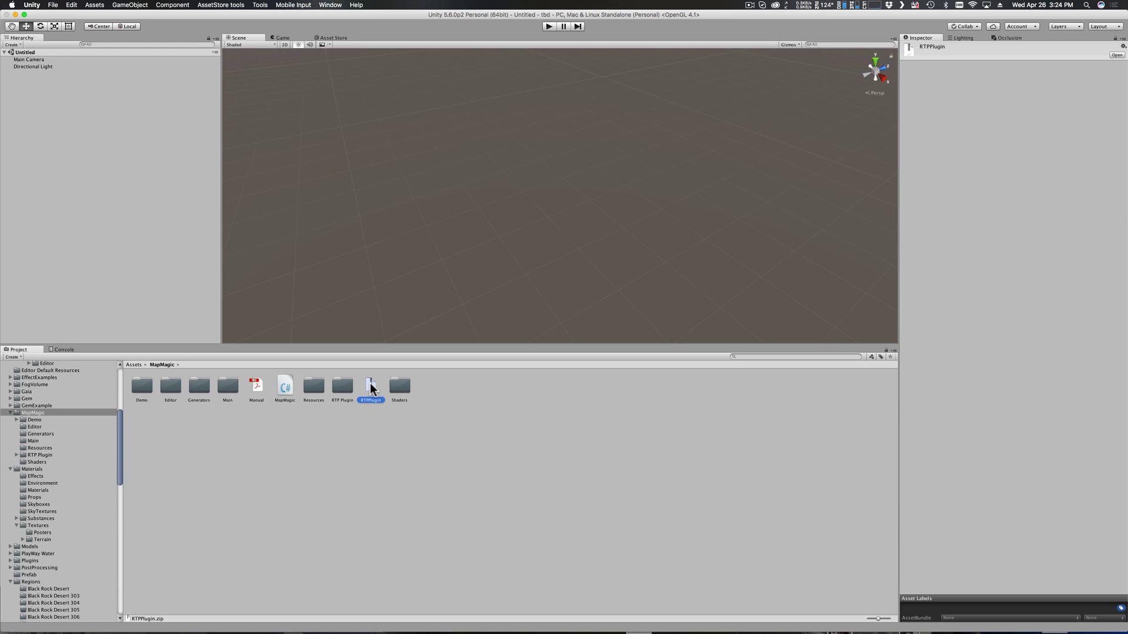
left_click(375, 426)
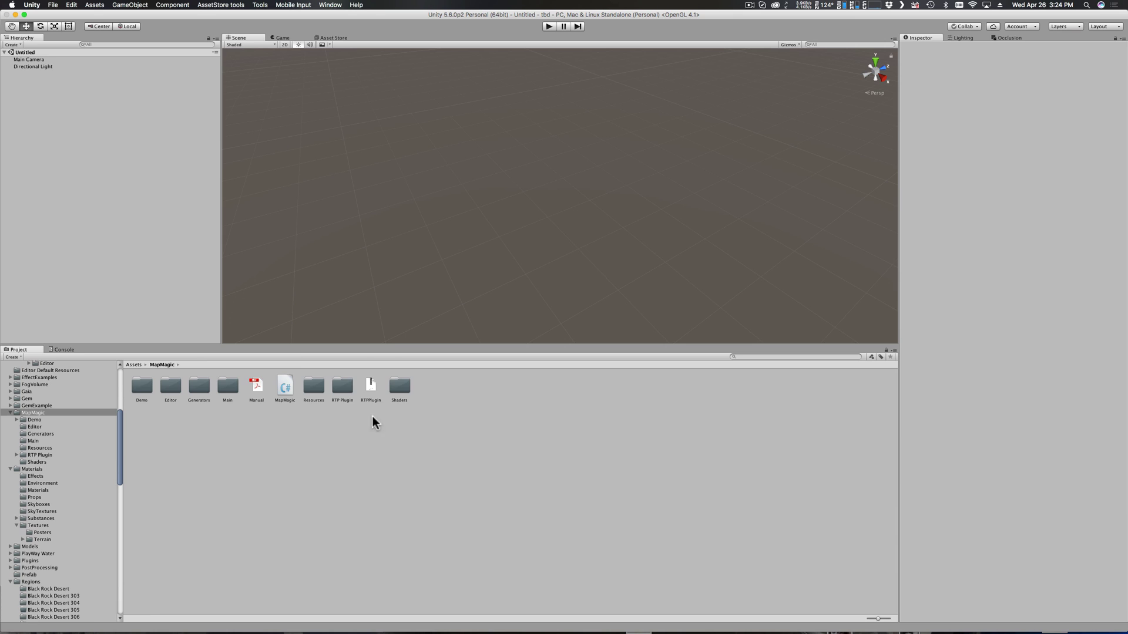
left_click(341, 389)
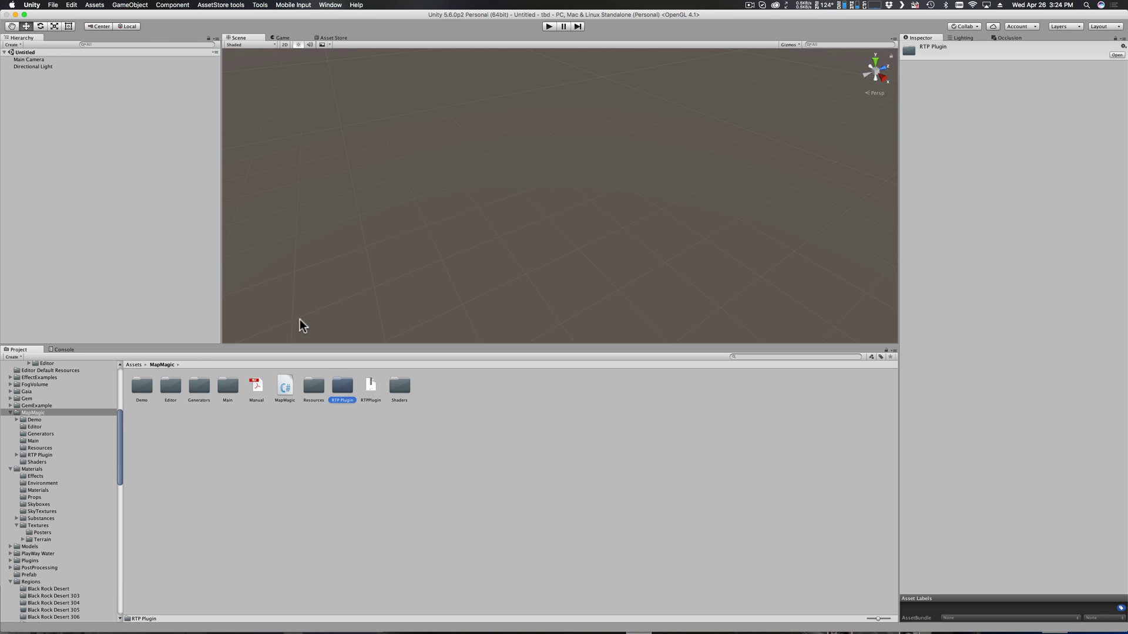
left_click(82, 108)
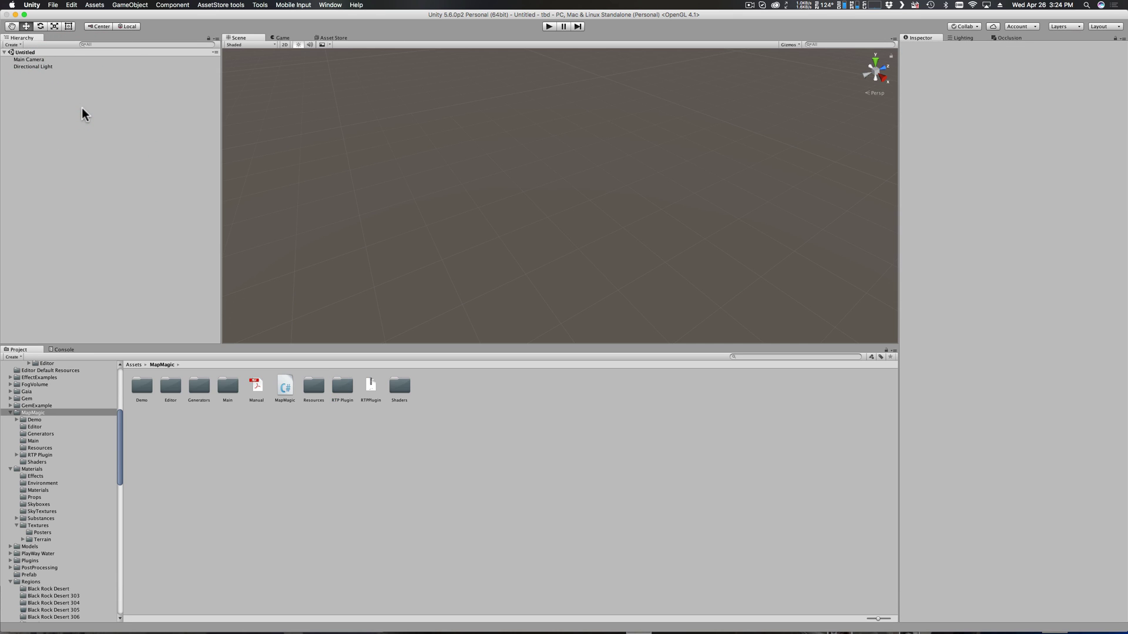
Create a 3D Object > Map Magic terrain and select it in the Hierarchy.
right_click(72, 104)
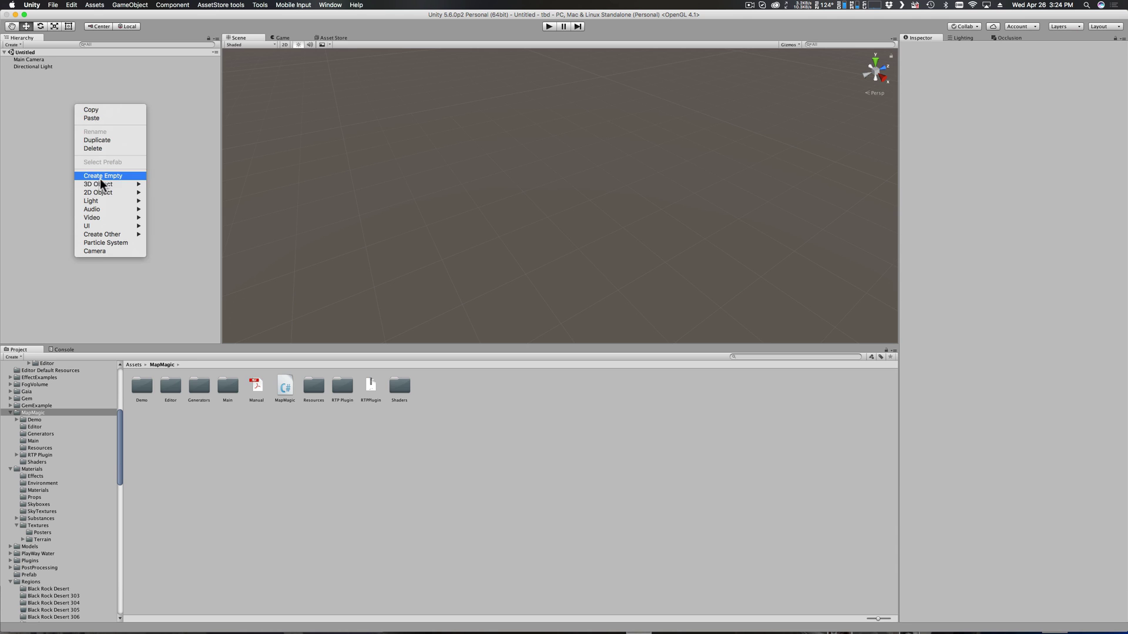
mouse_move(102, 184)
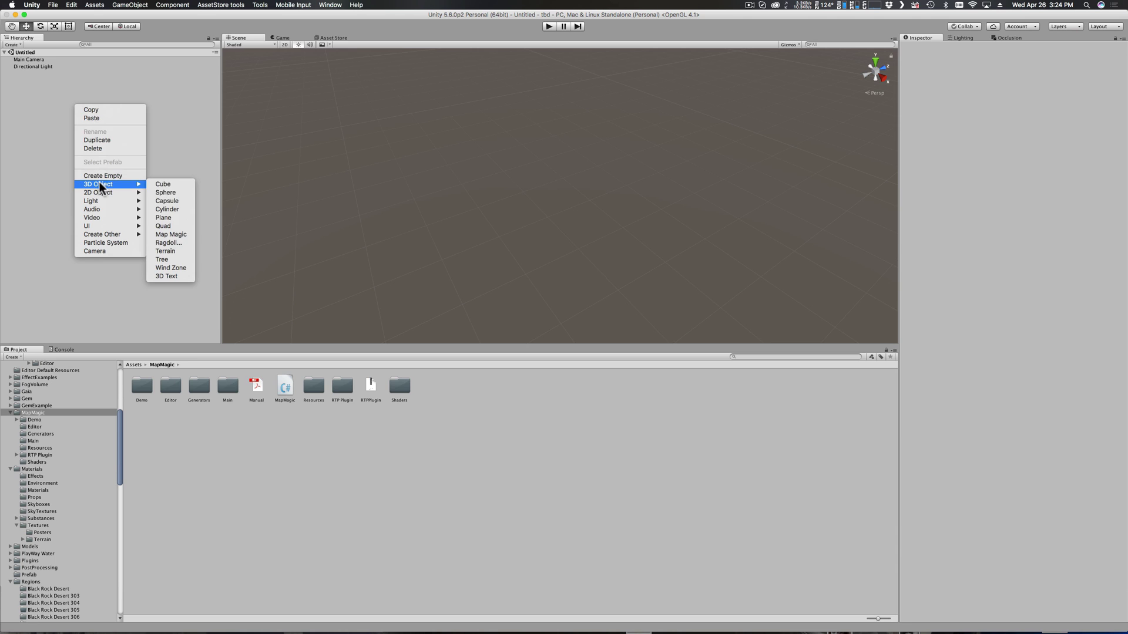
left_click(173, 235)
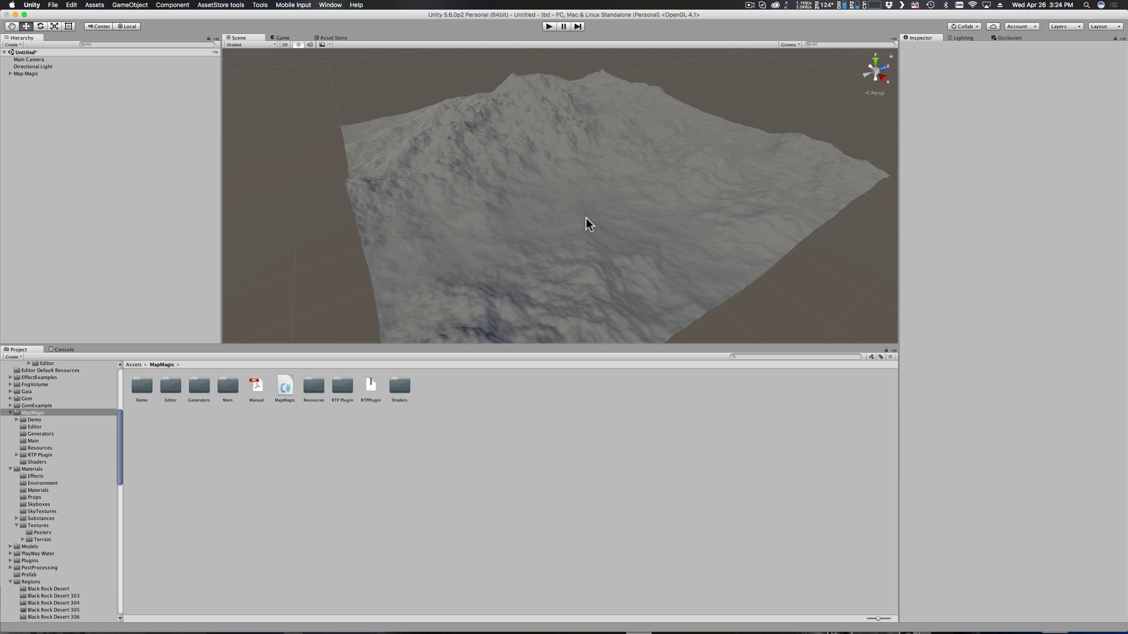
scroll(587, 217, "down", 3)
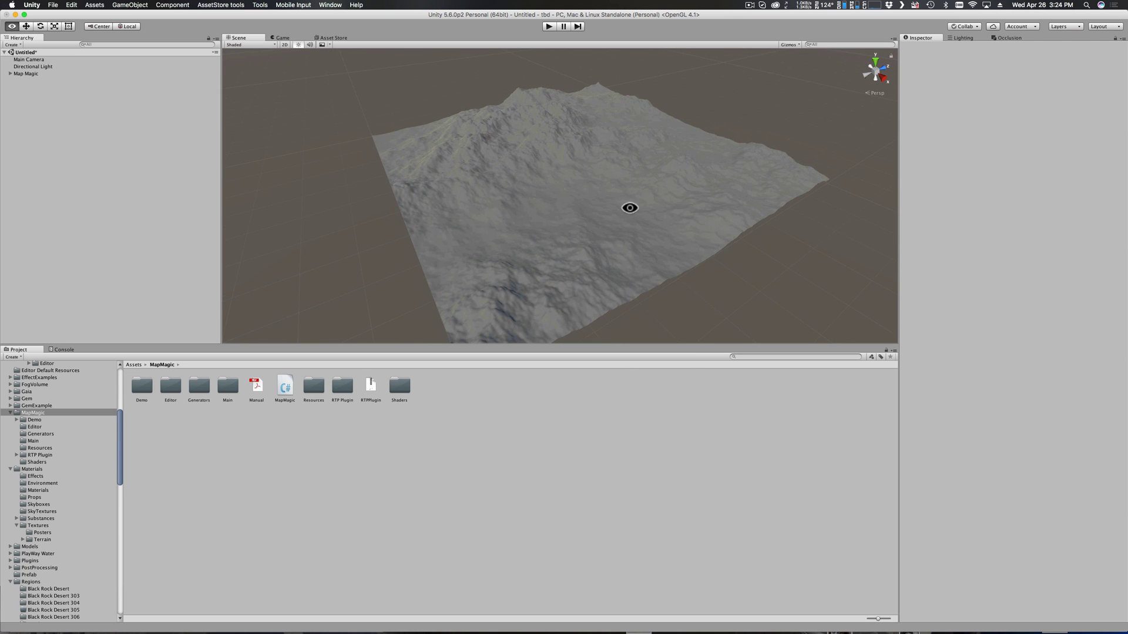
left_click_drag(631, 208, 616, 235, "alt")
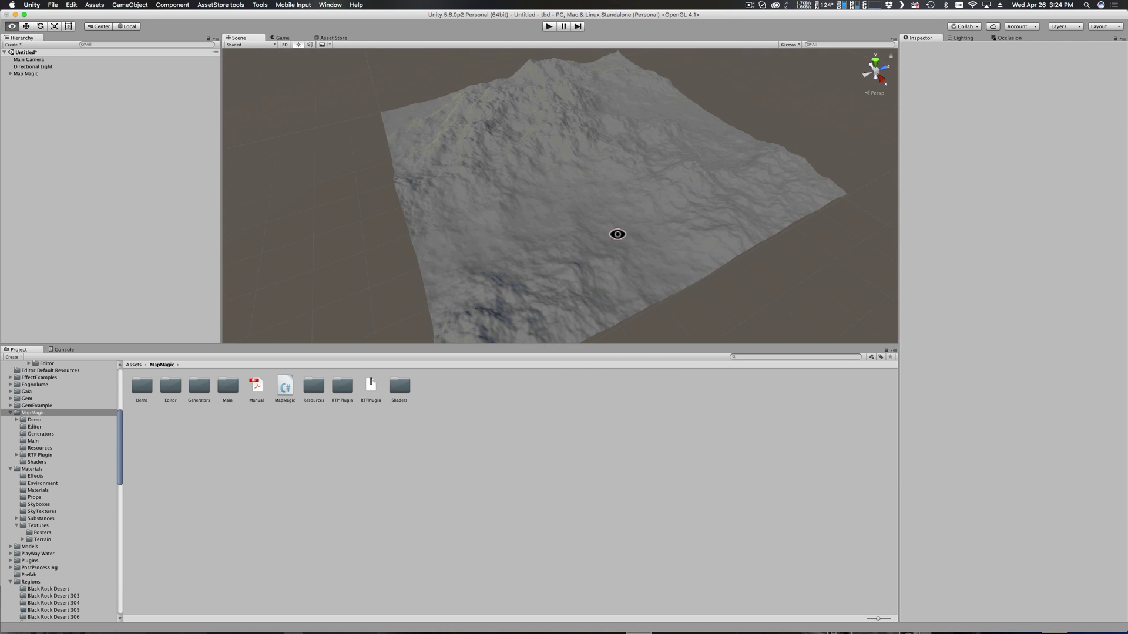
left_click(31, 73)
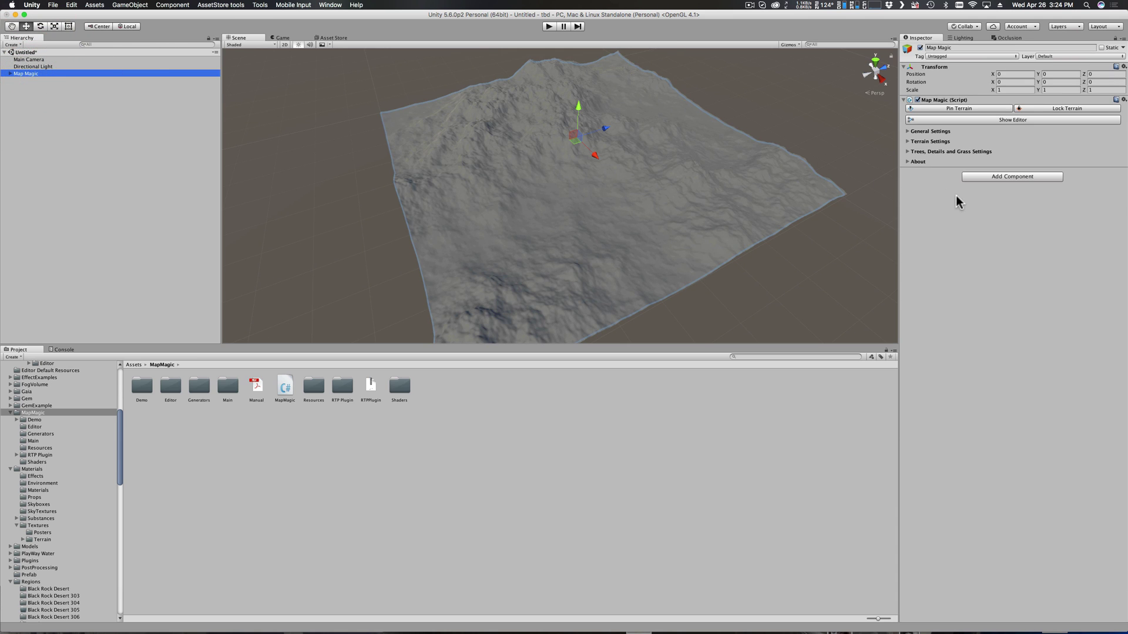
In General Settings, set Resolution 1024, disable Generate Infinite Terrain, and set Max Threads 23.
left_click(909, 132)
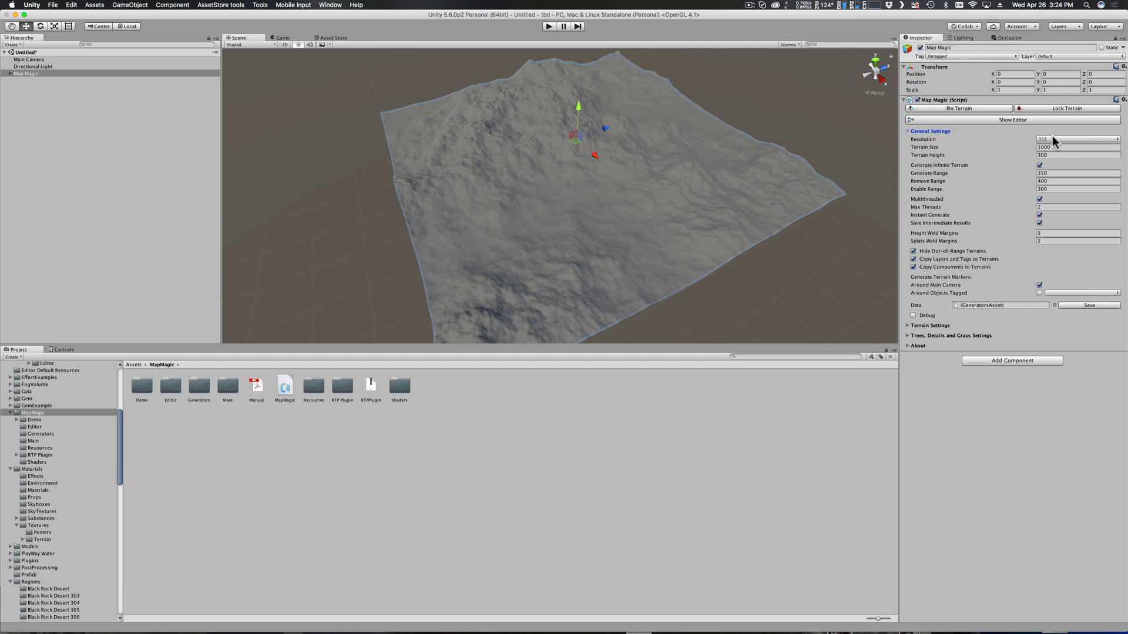
left_click(1052, 138)
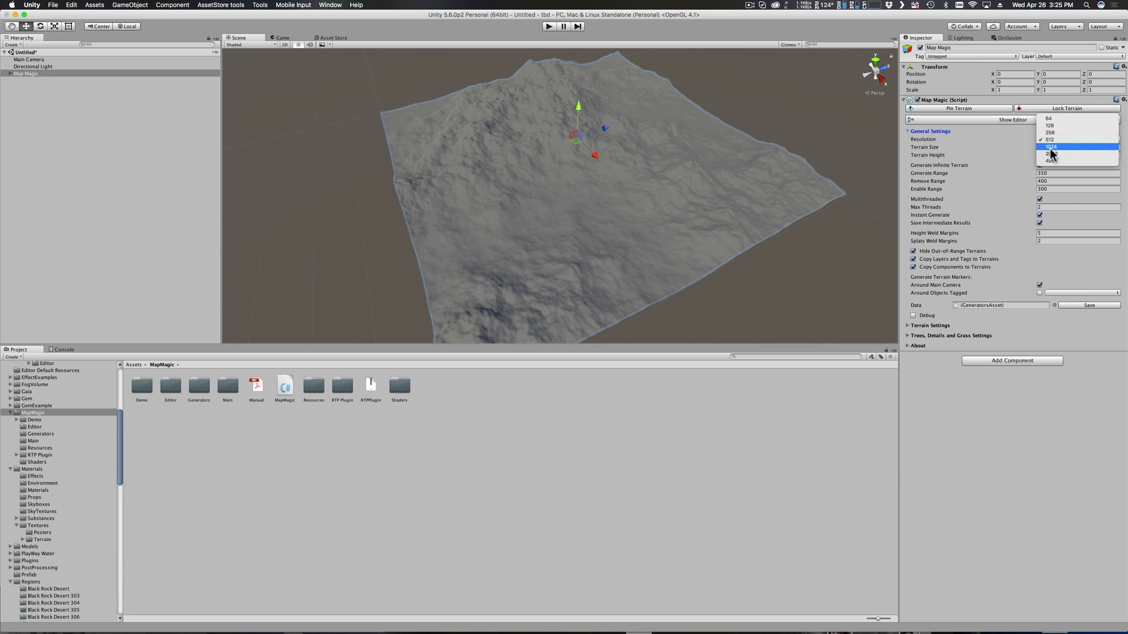
left_click(1050, 146)
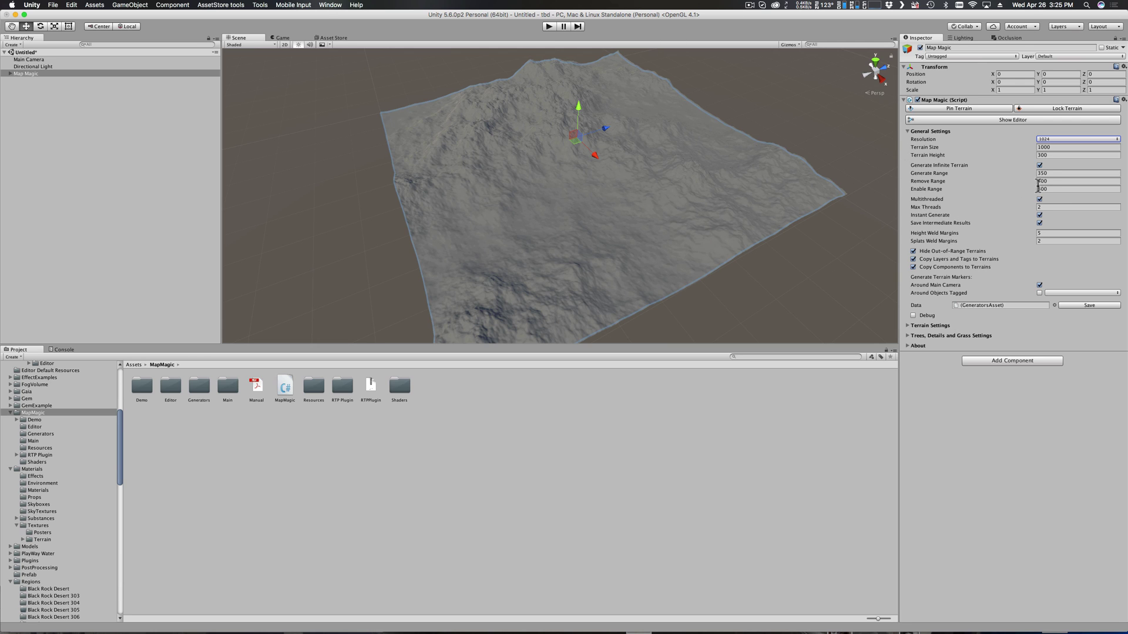
left_click(1039, 165)
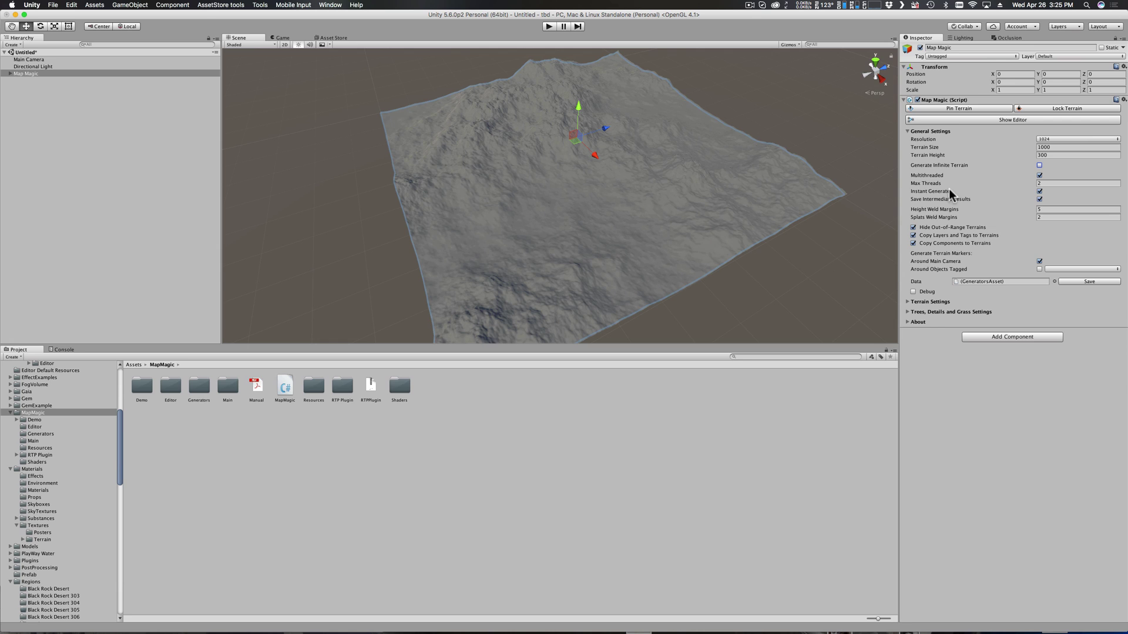
left_click(1044, 183)
type("3")
Show the Map Magic graph editor and dock it beside the Project and Console tabs.
left_click(1021, 119)
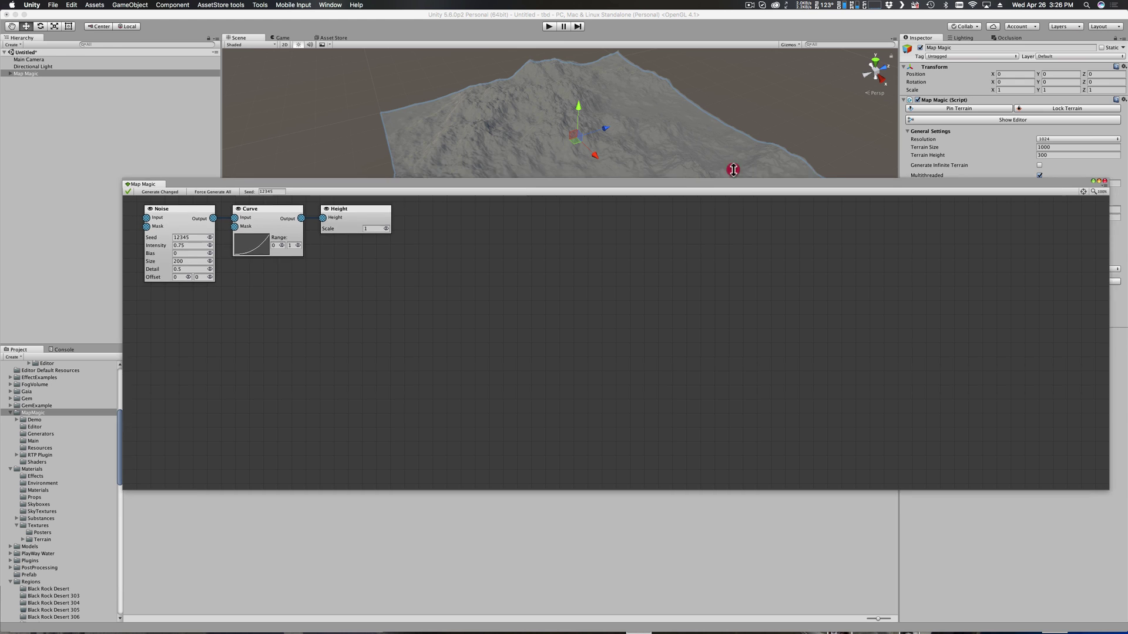
left_click_drag(733, 170, 731, 203)
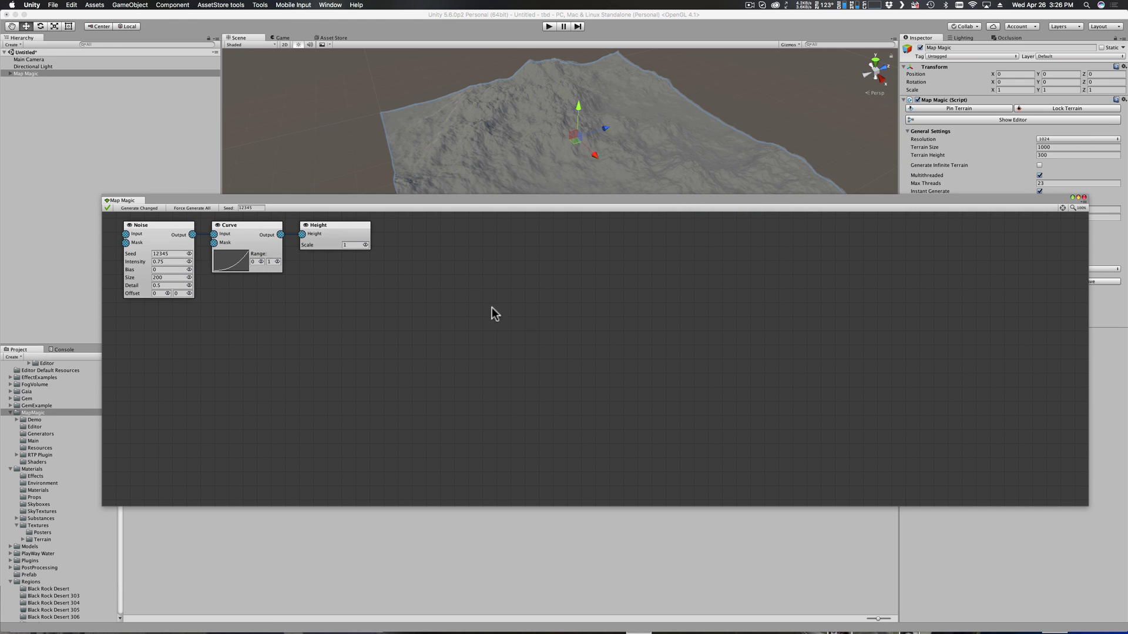
left_click(210, 199)
left_click_drag(210, 199, 211, 229)
left_click(132, 231)
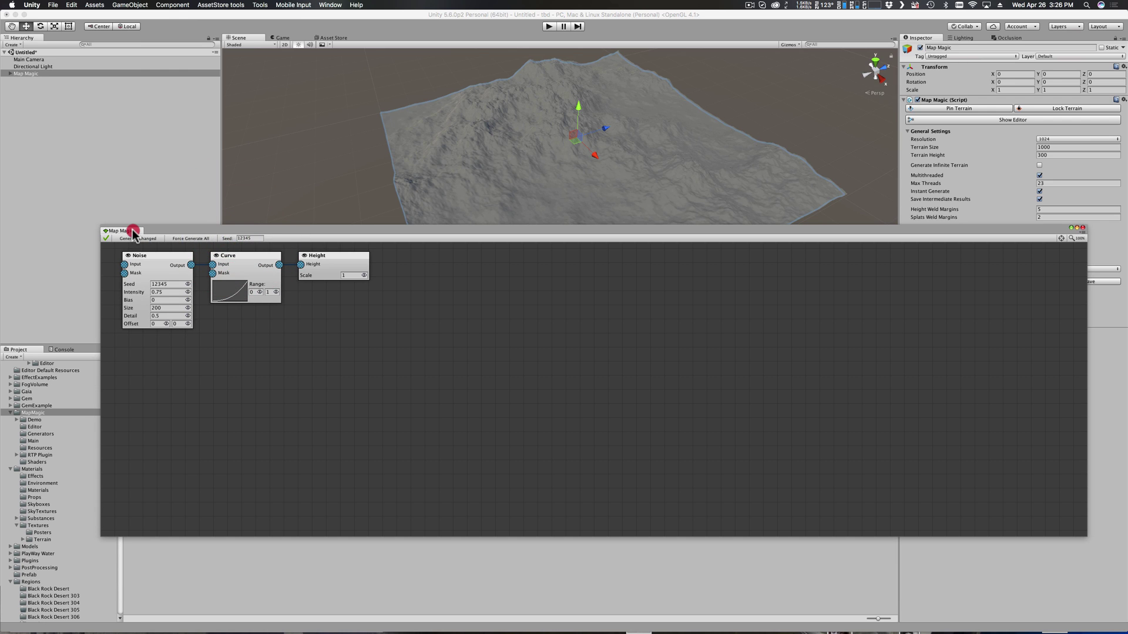
left_click_drag(133, 231, 56, 354)
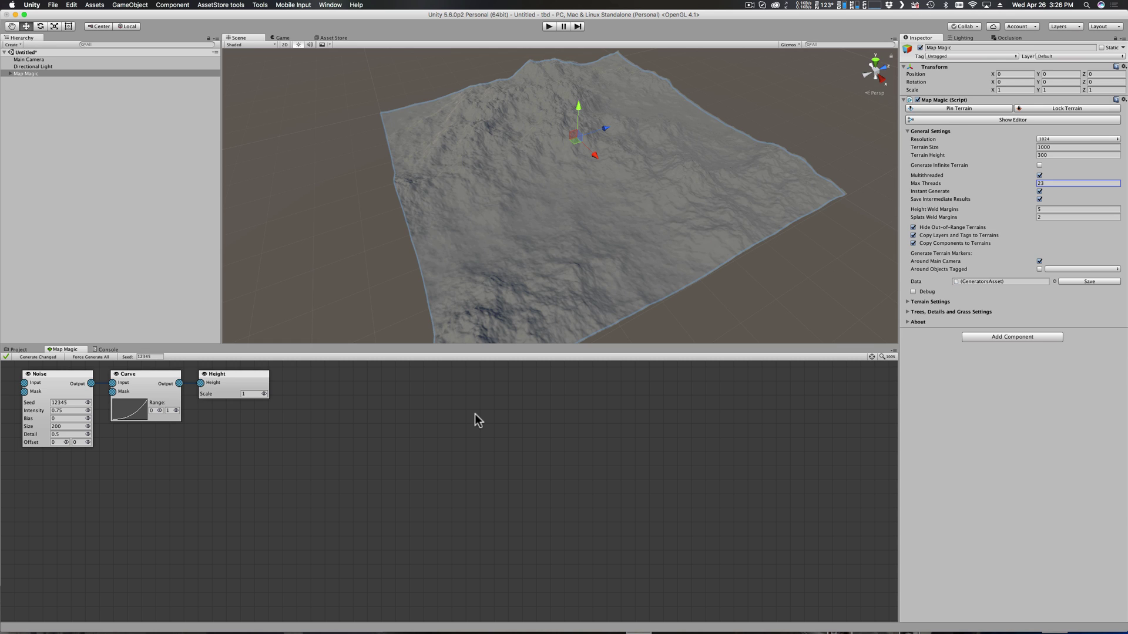
Add an Output > RTP node, run Perform All Automatically, and accept the RTP notification.
right_click(463, 386)
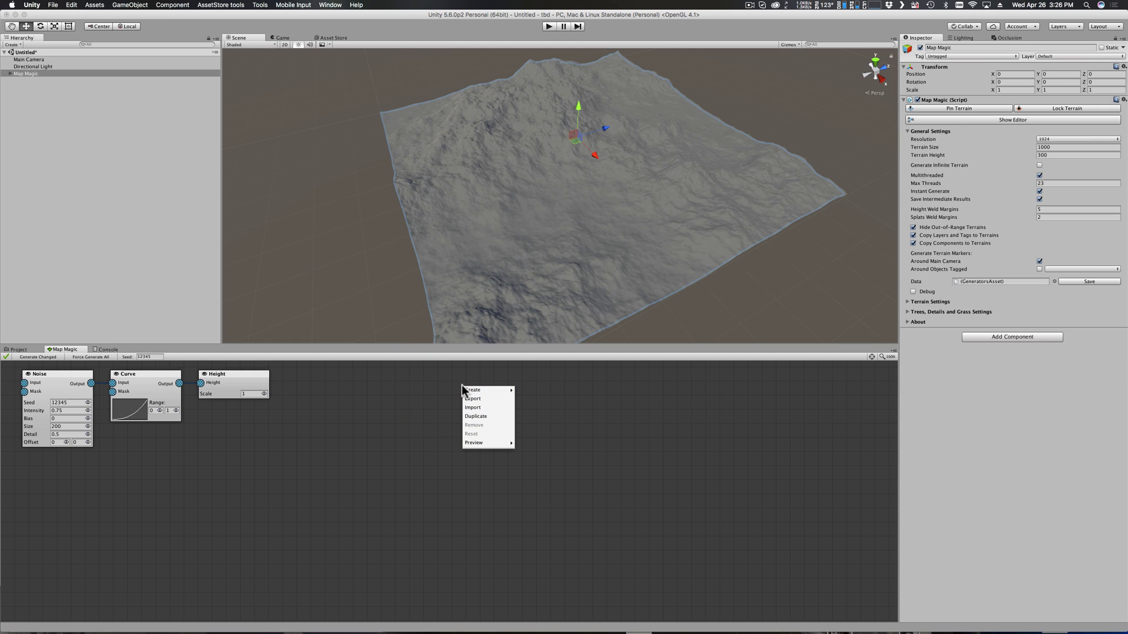
mouse_move(471, 391)
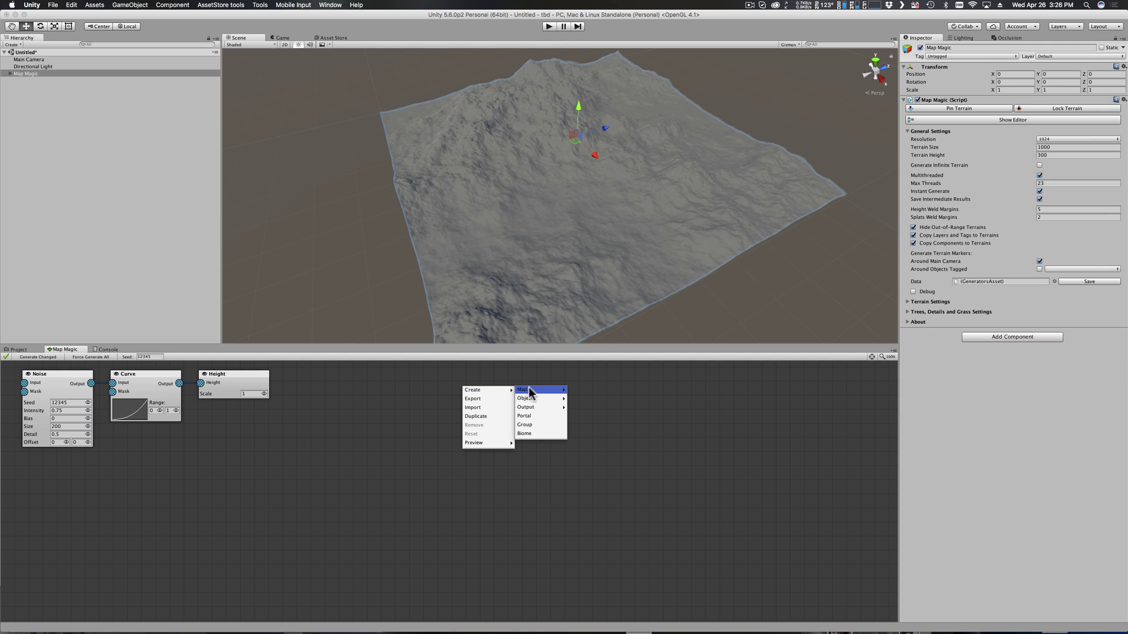
mouse_move(528, 411)
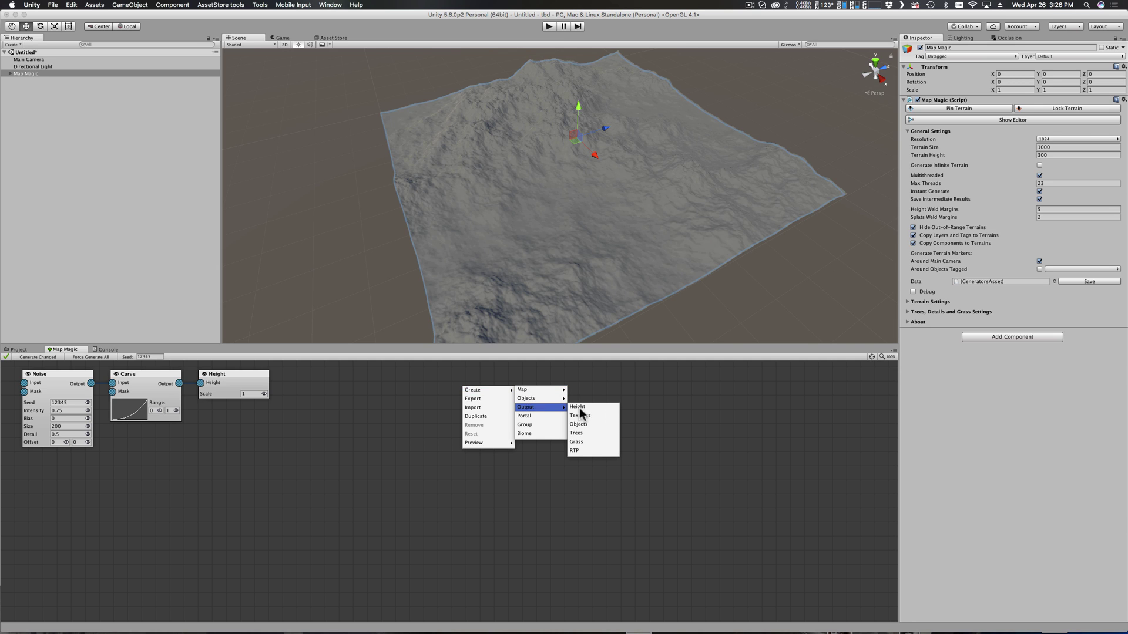
left_click(577, 451)
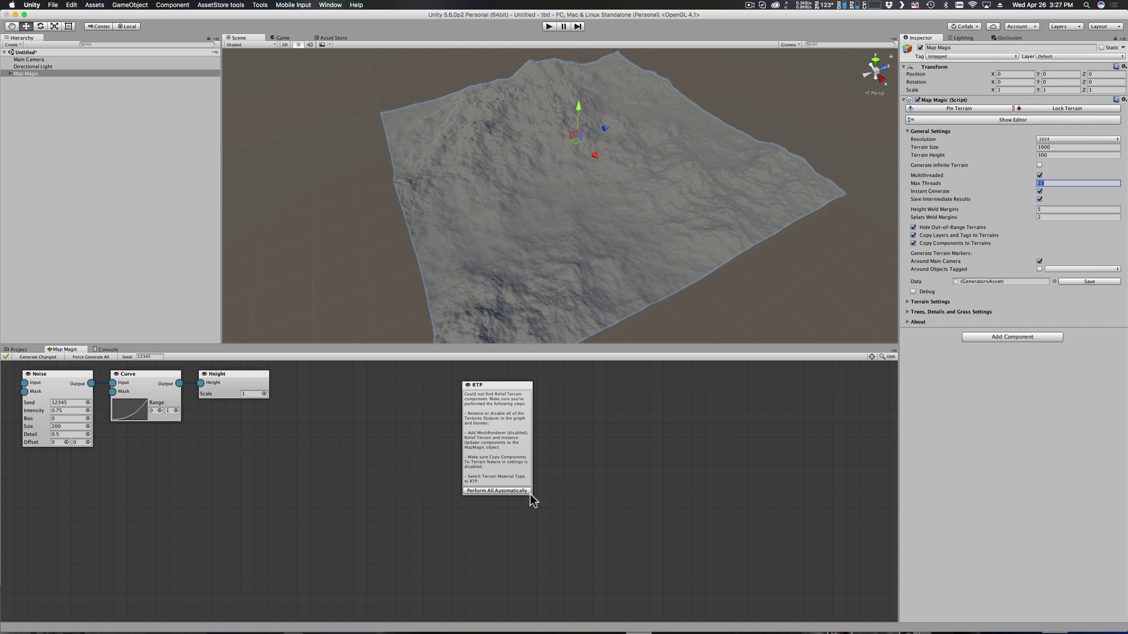
left_click(497, 491)
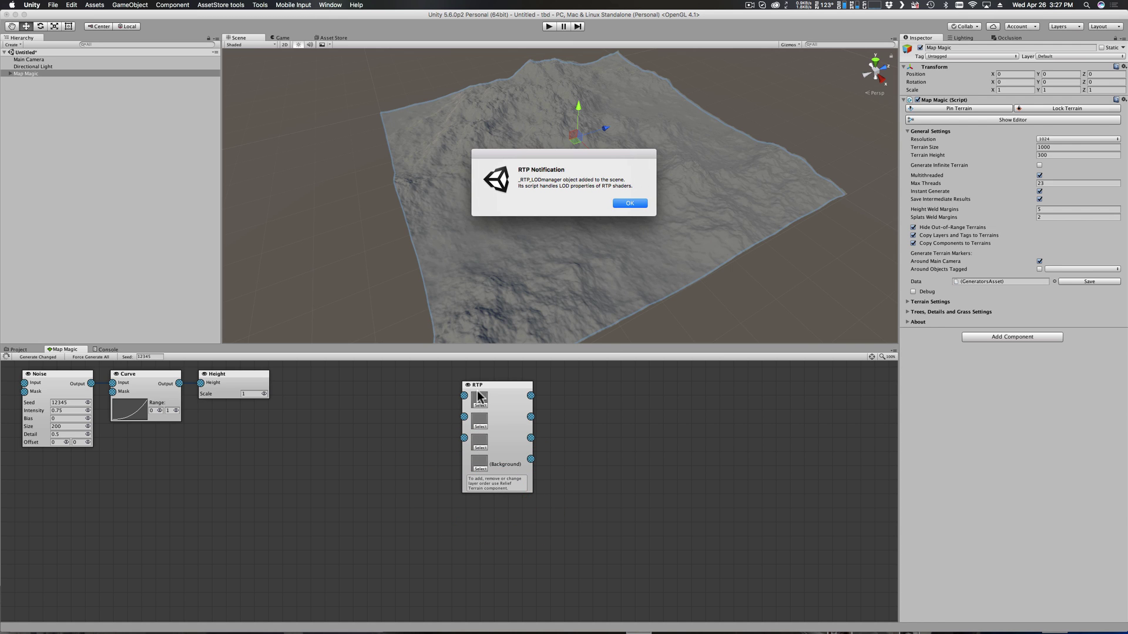
left_click(567, 205)
left_click(621, 202)
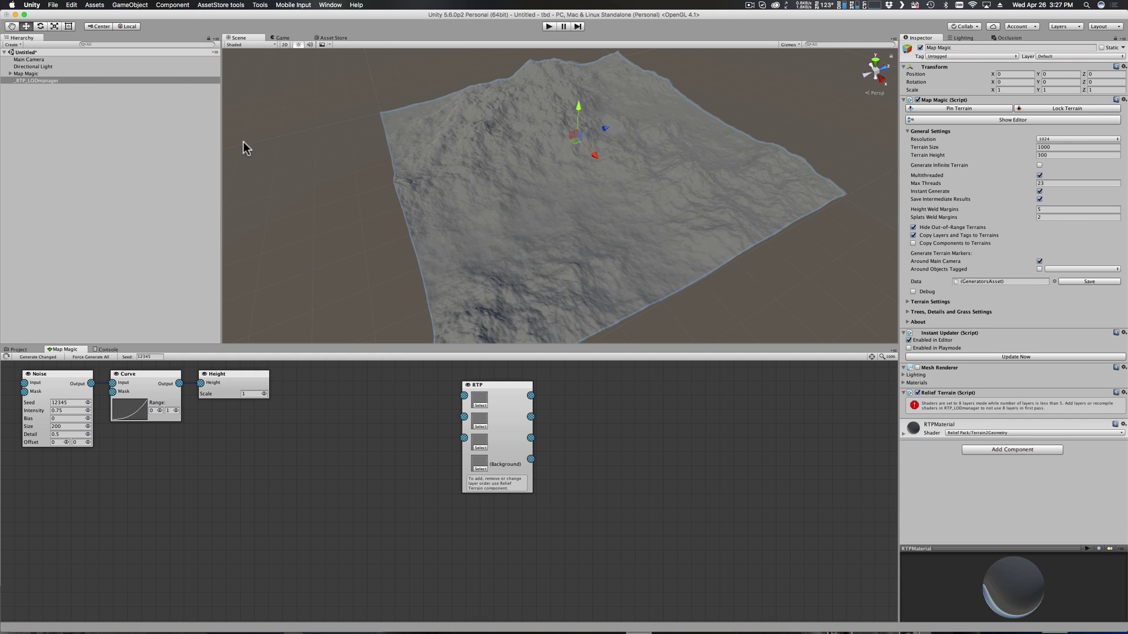
Inspect _RTP_LODmanager, then set Map Magic's Base Map Dist. to 1109 and Material Type to RTP.
left_click(44, 81)
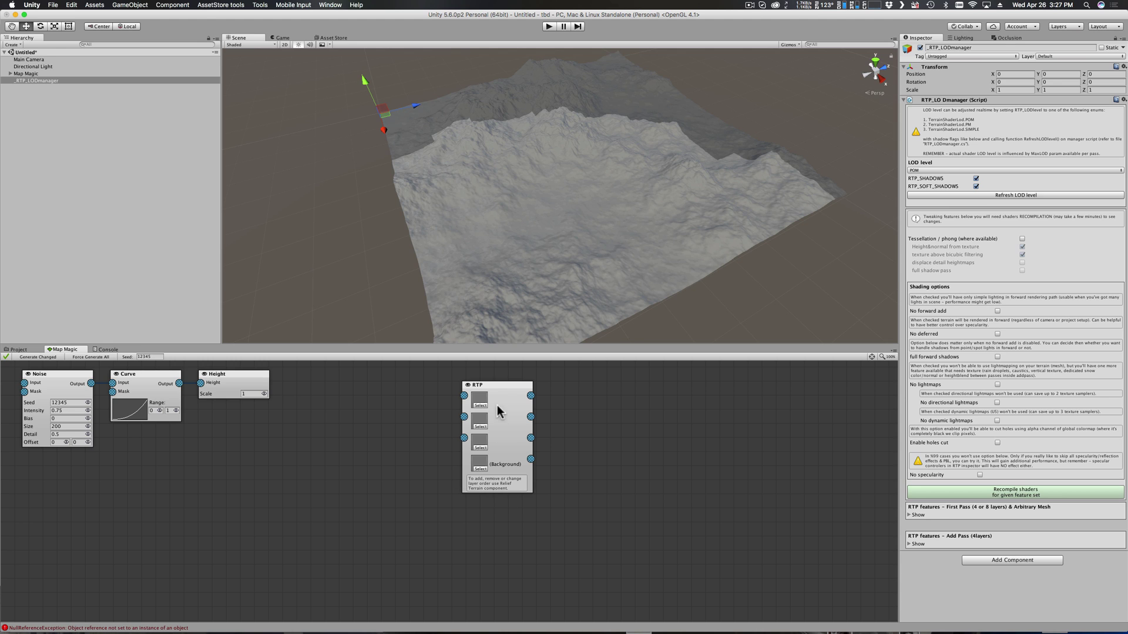
left_click(501, 385)
left_click(26, 73)
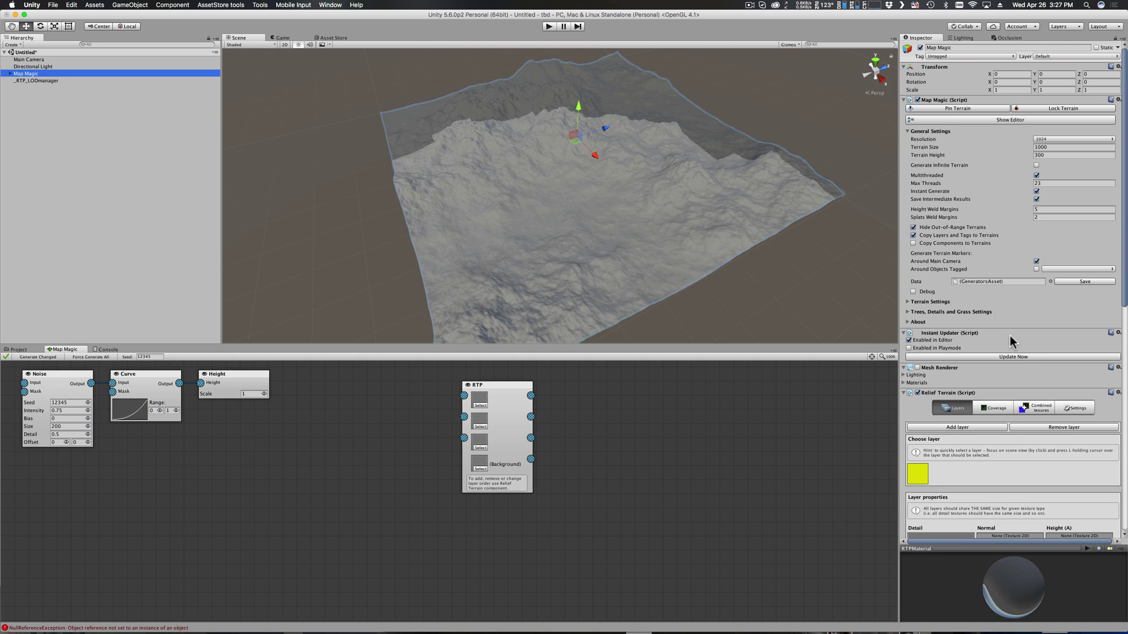
left_click(908, 302)
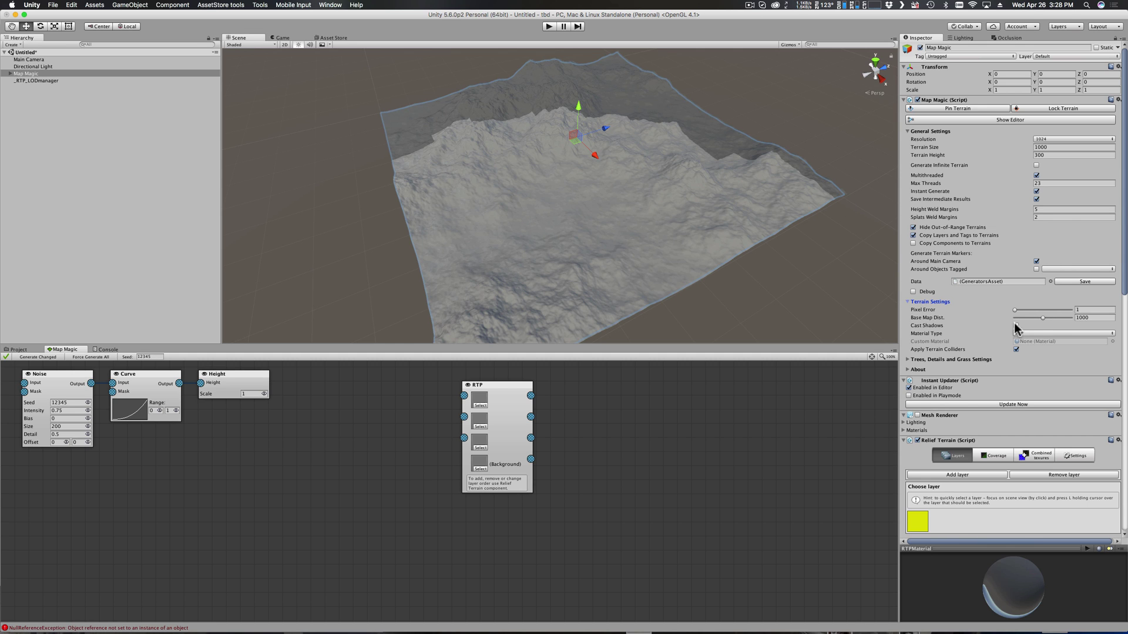
mouse_move(1044, 319)
left_mouse_down()
mouse_move(1057, 317)
mouse_move(1030, 316)
mouse_move(1058, 315)
mouse_move(1007, 312)
mouse_move(1080, 322)
mouse_move(1046, 323)
left_mouse_up()
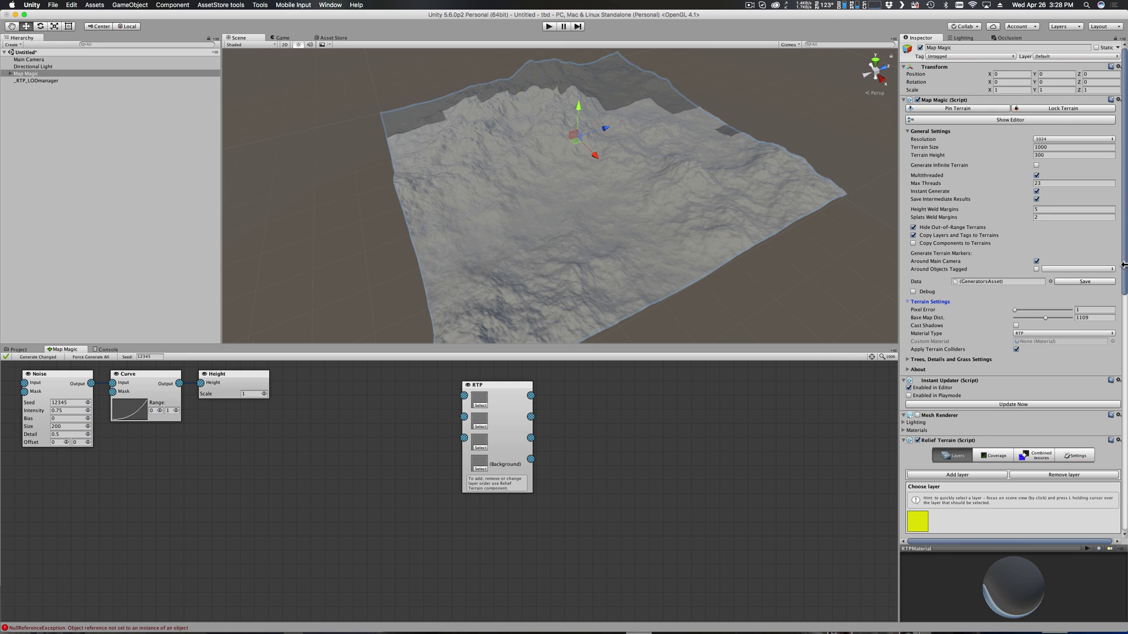
left_click_drag(1125, 267, 1118, 395)
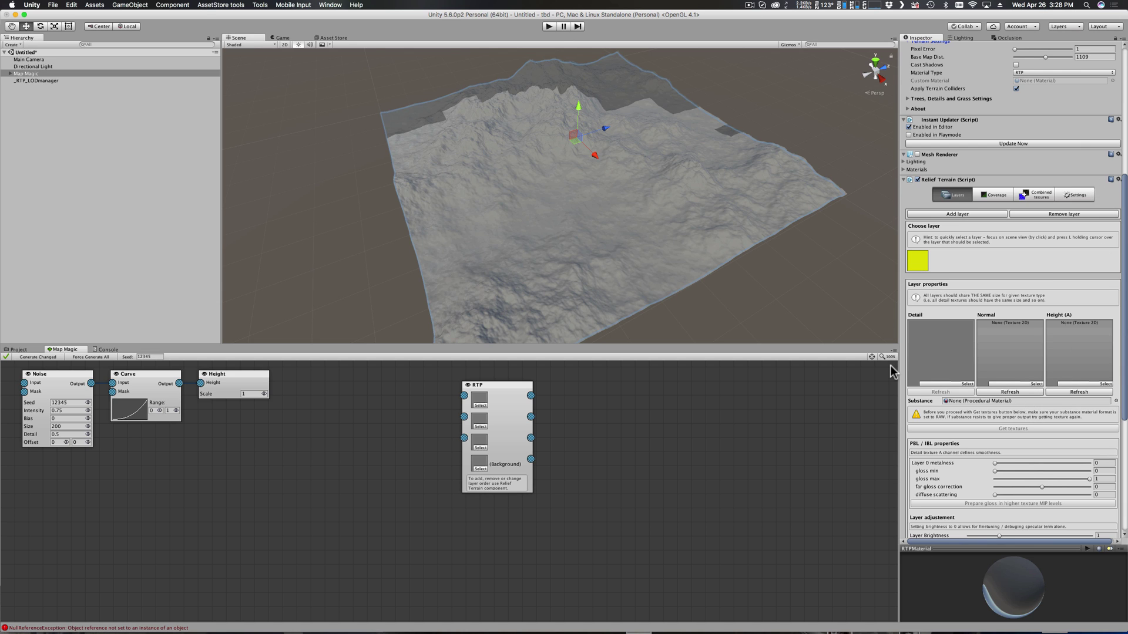
Cycle through the four Relief Terrain layer slots, then switch to the Project asset files.
left_click(921, 260)
left_click(919, 263)
left_click_drag(920, 264, 939, 268)
left_click(963, 265)
left_click(985, 267)
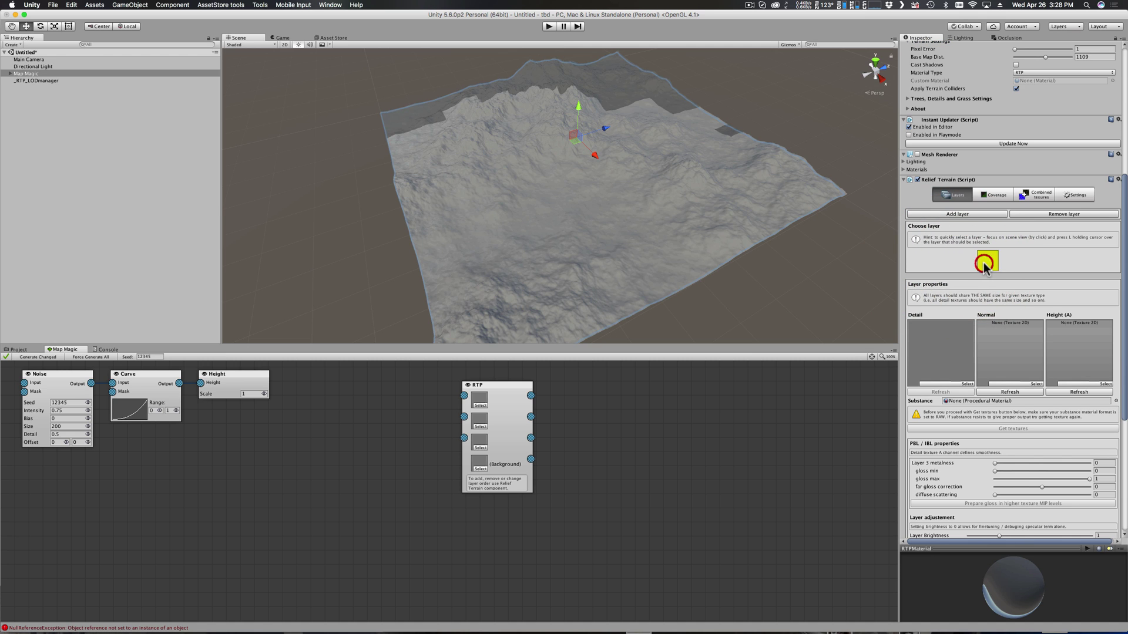
left_click(919, 263)
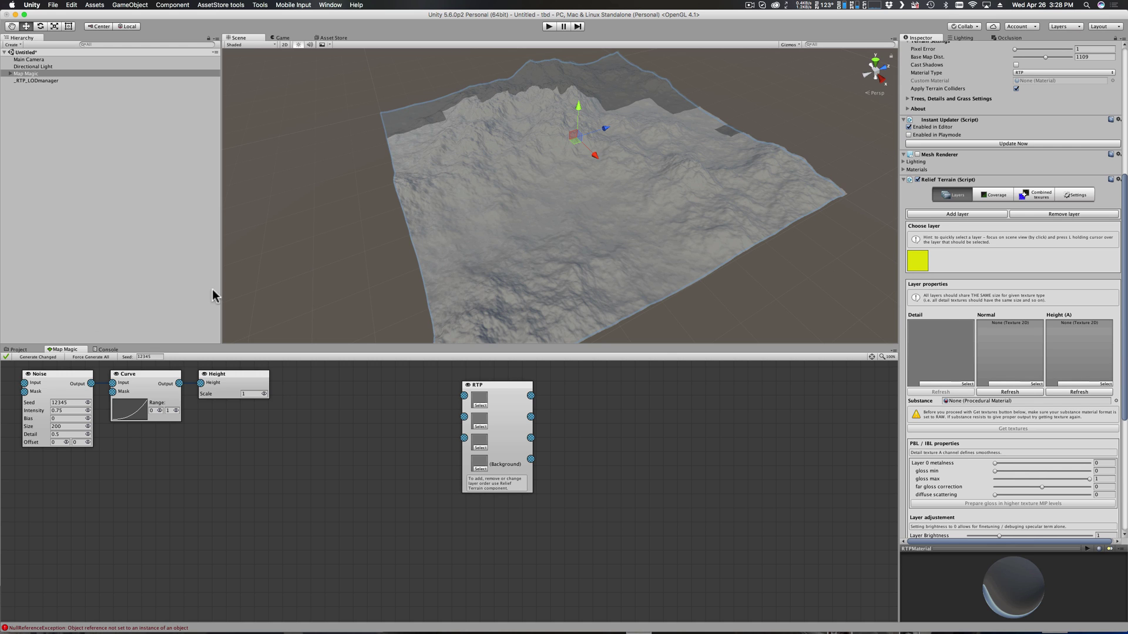
left_click(21, 351)
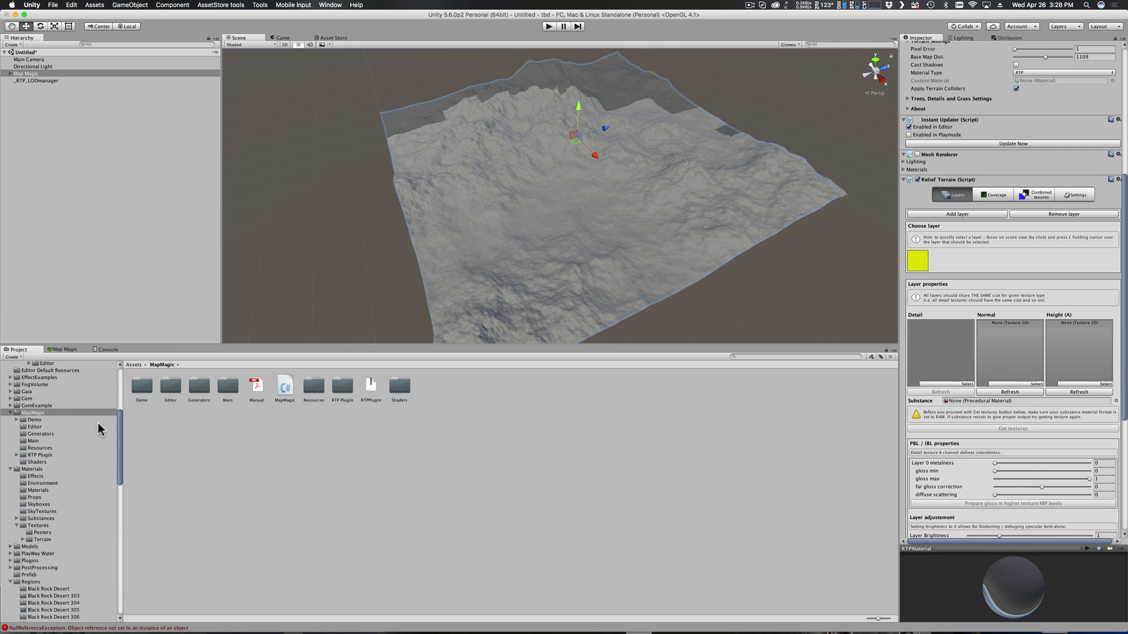
left_click_drag(117, 418, 118, 433)
Open Textures/Terrain and give layer 1 the TriloRocky detail, normal and height maps.
left_click(30, 475)
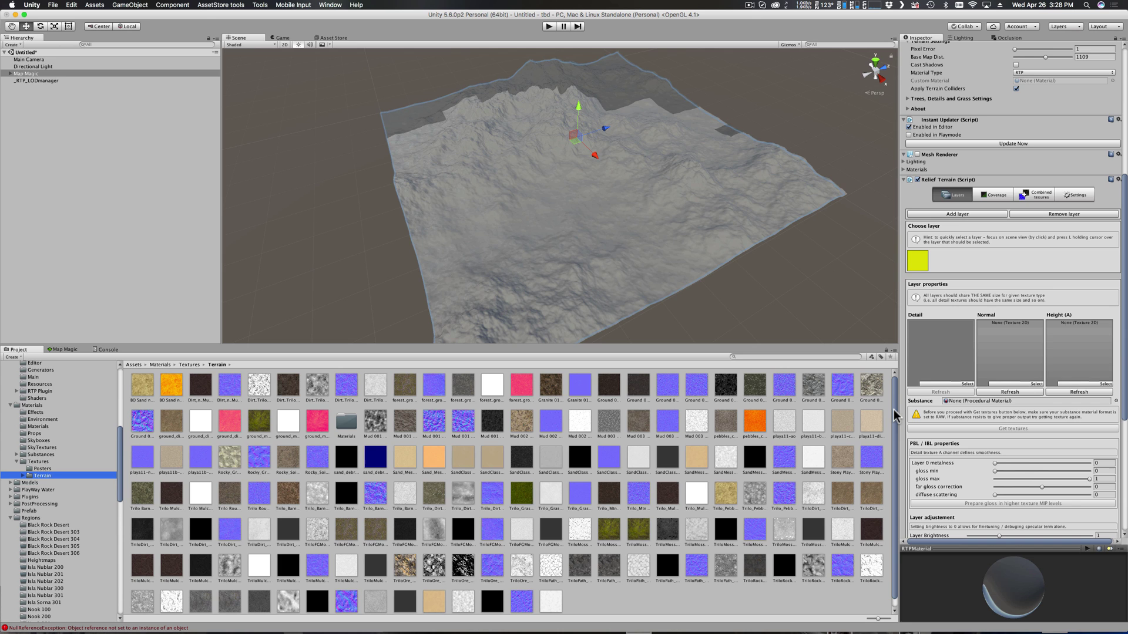
left_click_drag(894, 411, 894, 428)
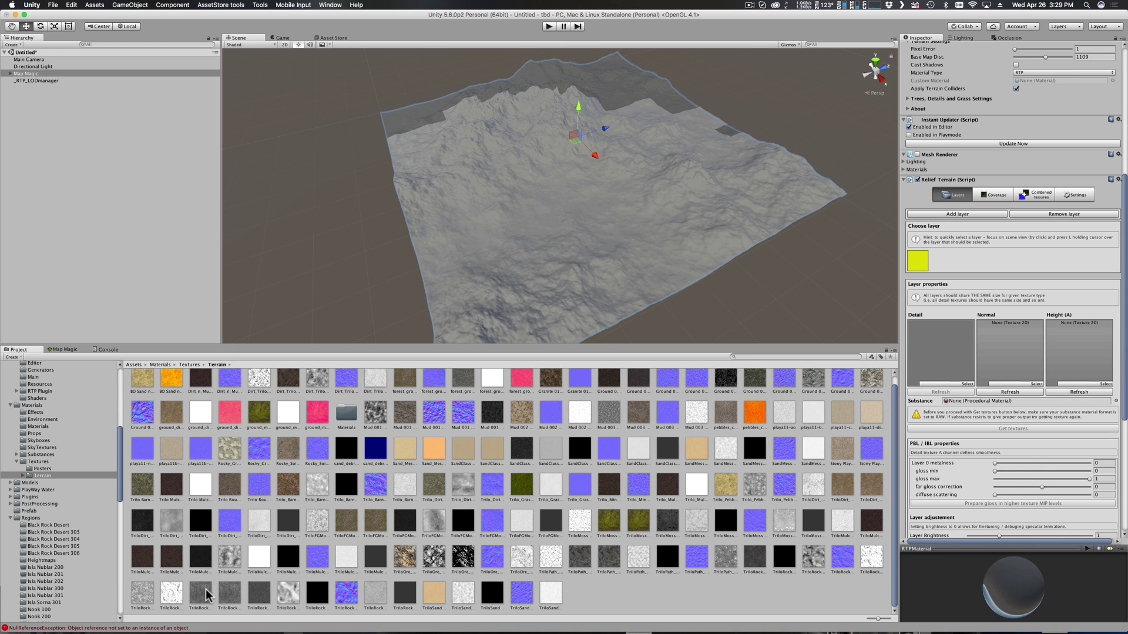
left_click_drag(201, 594, 927, 350)
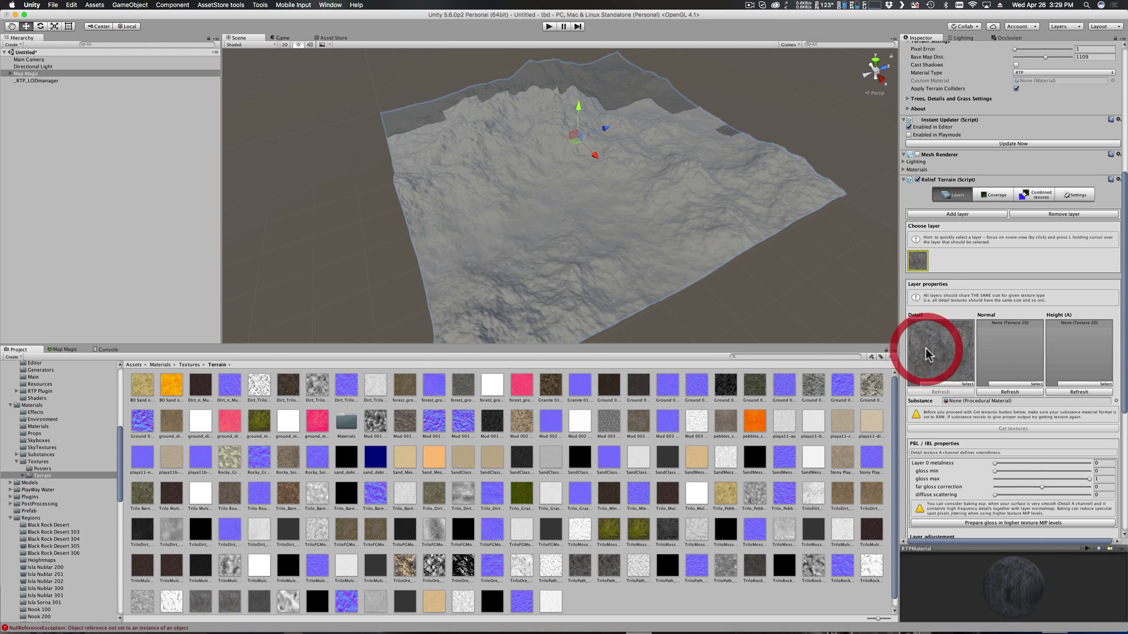
left_click_drag(342, 608, 989, 357)
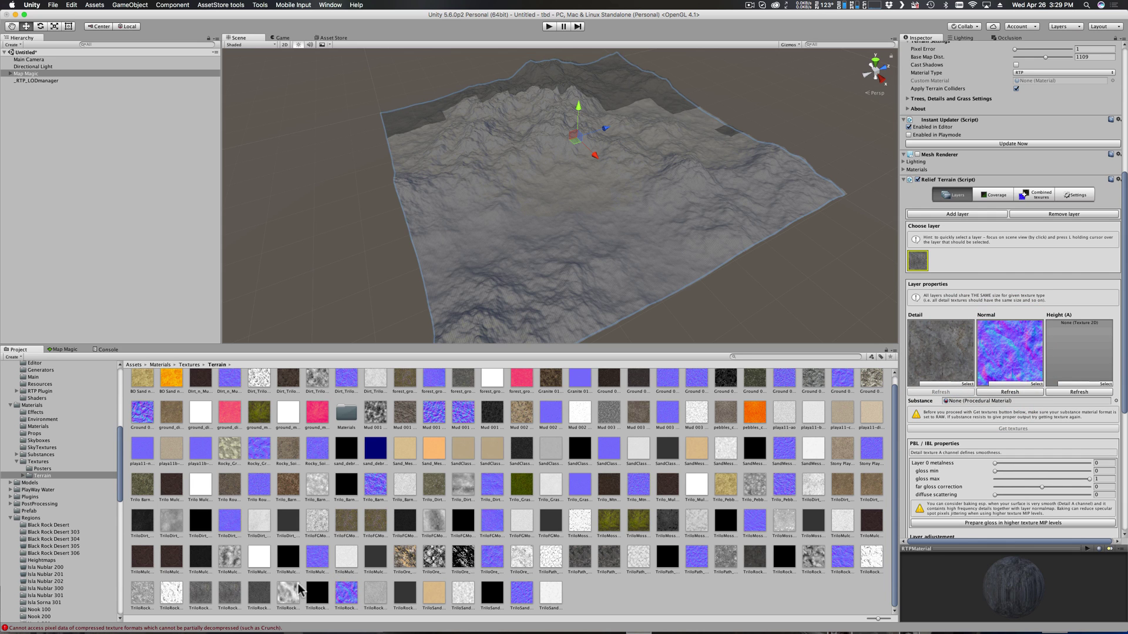
left_click_drag(288, 593, 1073, 351)
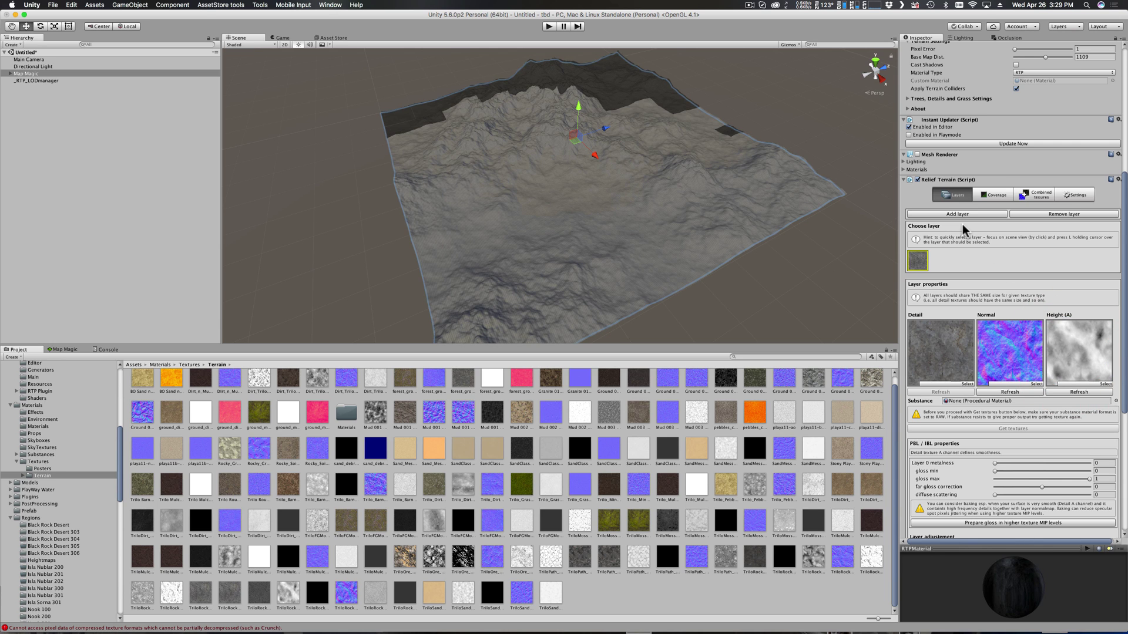
Add a second layer with TriloSandMessy detail, normal and height maps.
left_click(940, 262)
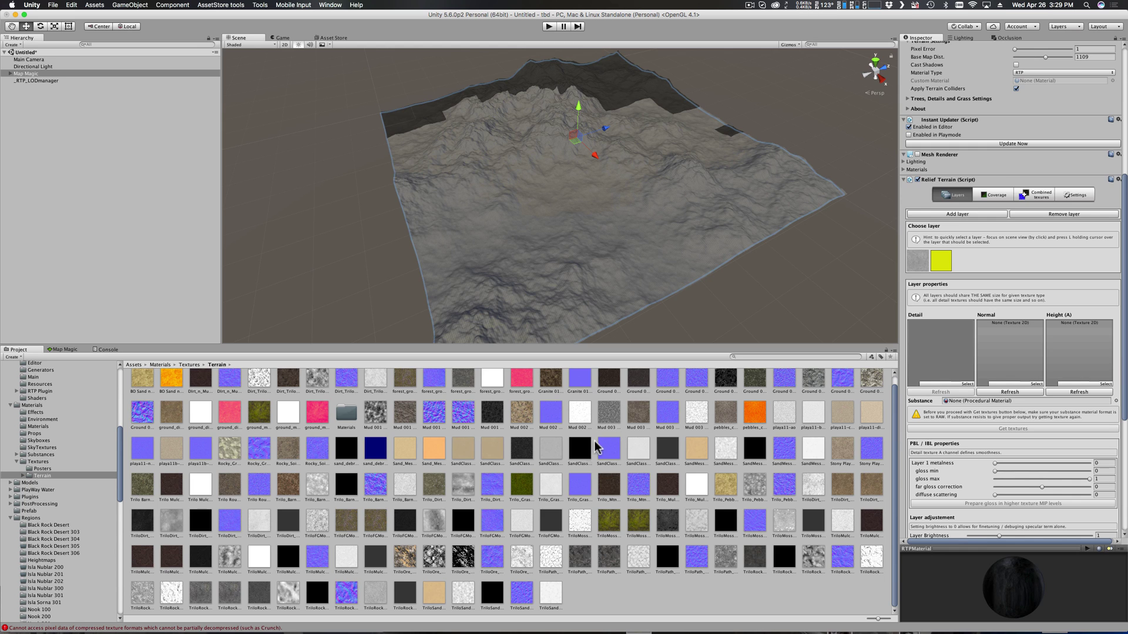
left_click_drag(434, 593, 937, 357)
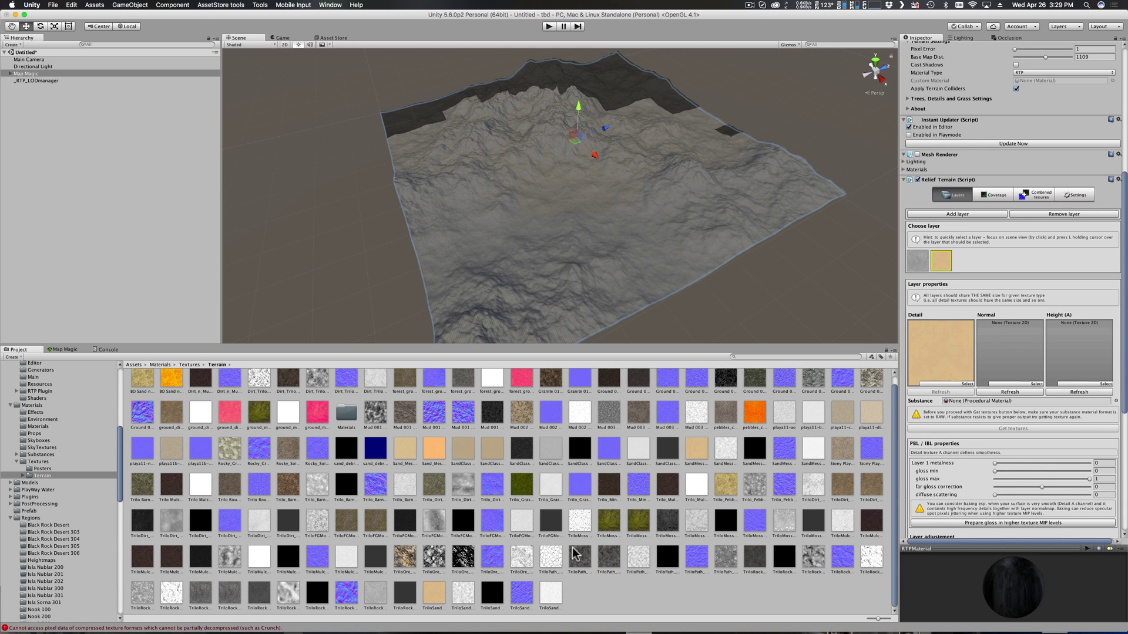
left_click(522, 592)
left_click_drag(524, 590, 1008, 353)
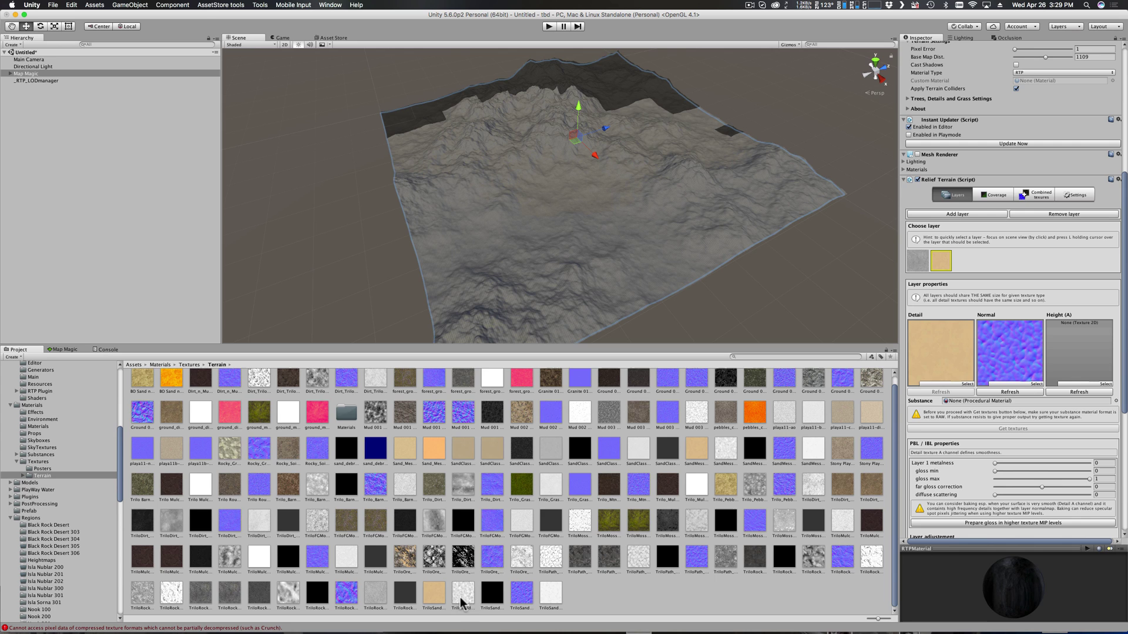
left_click_drag(464, 594, 1054, 353)
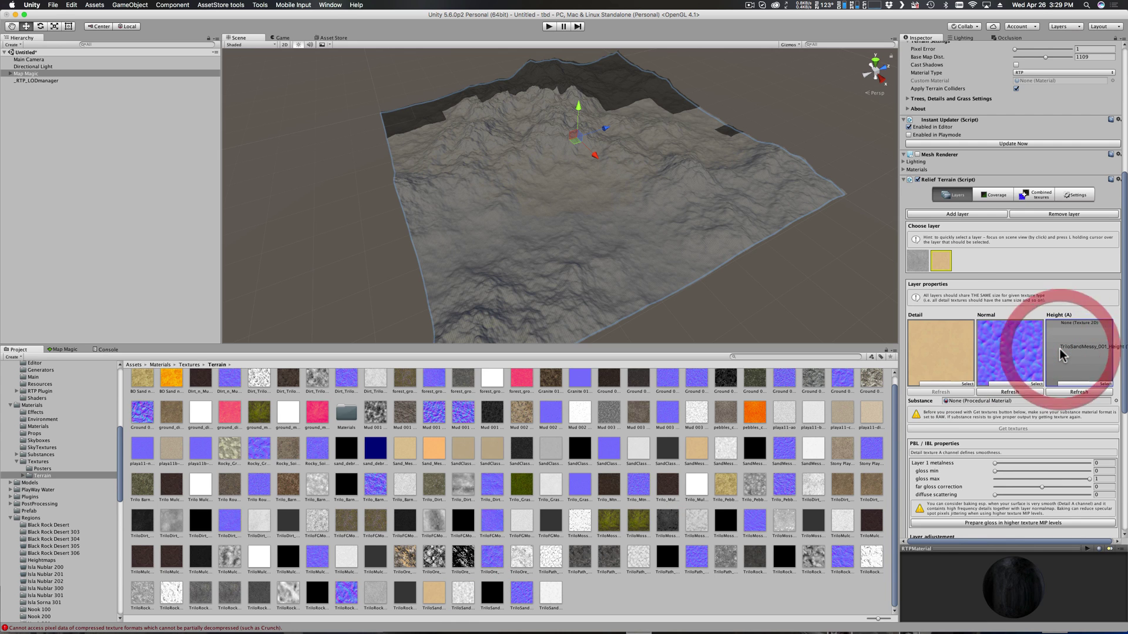
Add a third layer with the brown Trilo detail, normal and height maps.
left_click(960, 259)
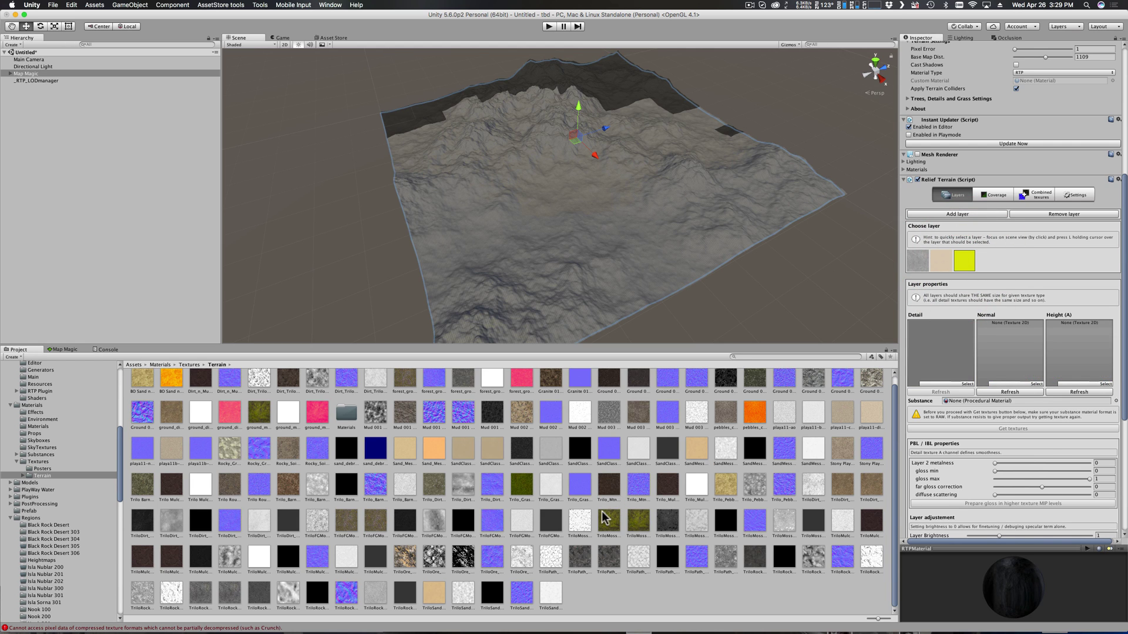
left_click_drag(287, 488, 957, 359)
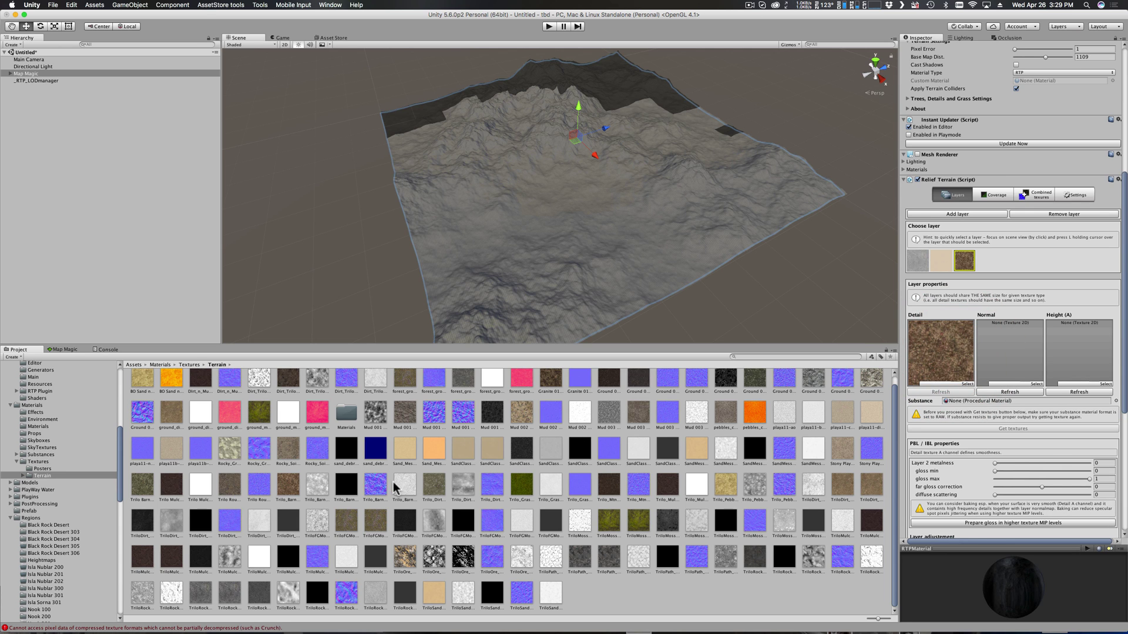
left_click_drag(376, 488, 996, 355)
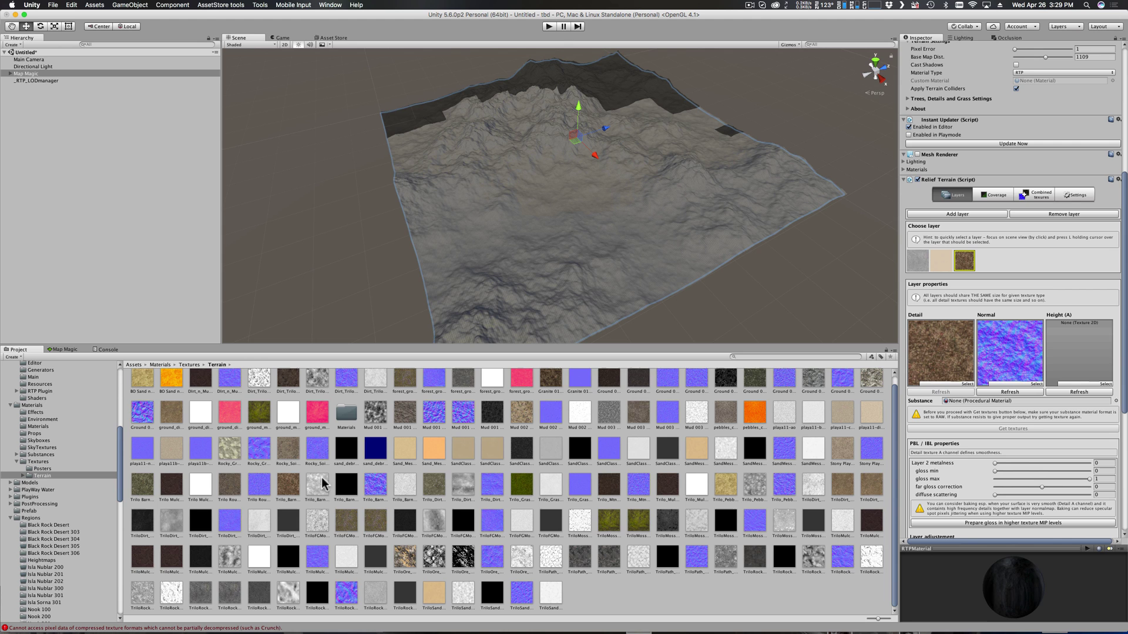
left_click_drag(318, 486, 1064, 354)
Add a fourth layer with TriloDirt detail, normal and height maps, then review each layer.
left_click(984, 263)
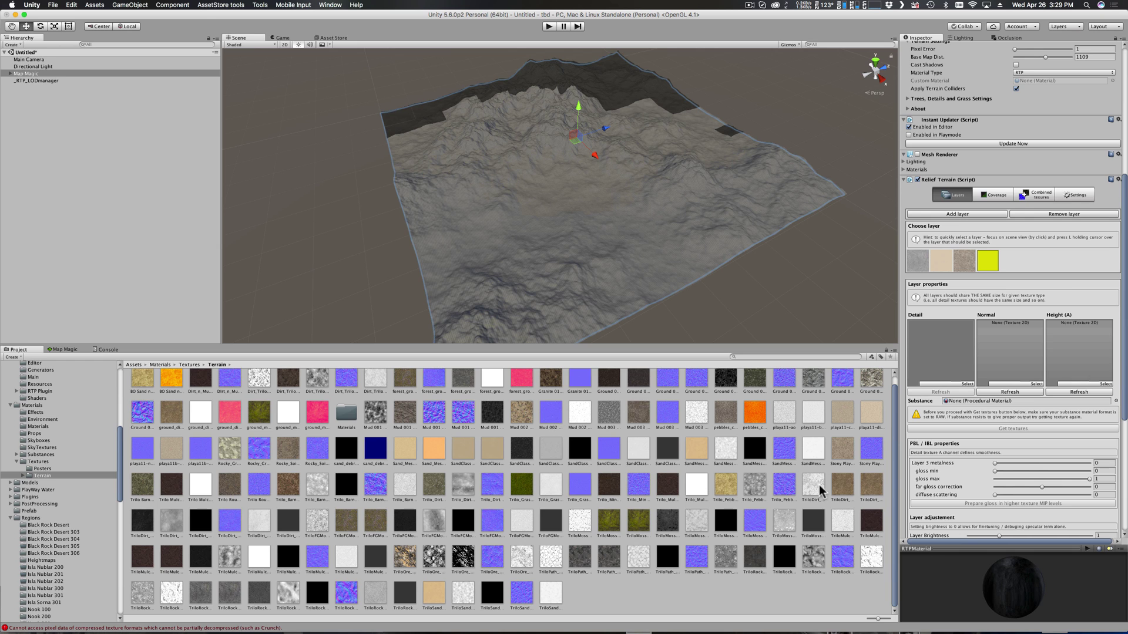
left_click_drag(844, 490, 934, 367)
left_click_drag(229, 519, 1003, 360)
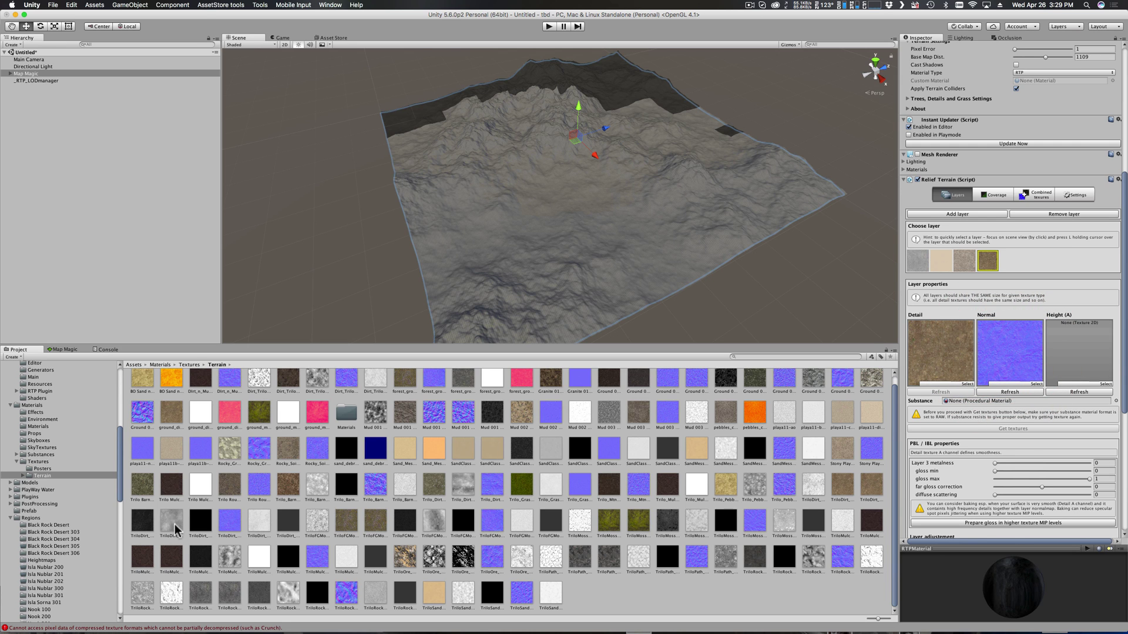
left_click_drag(171, 519, 1062, 350)
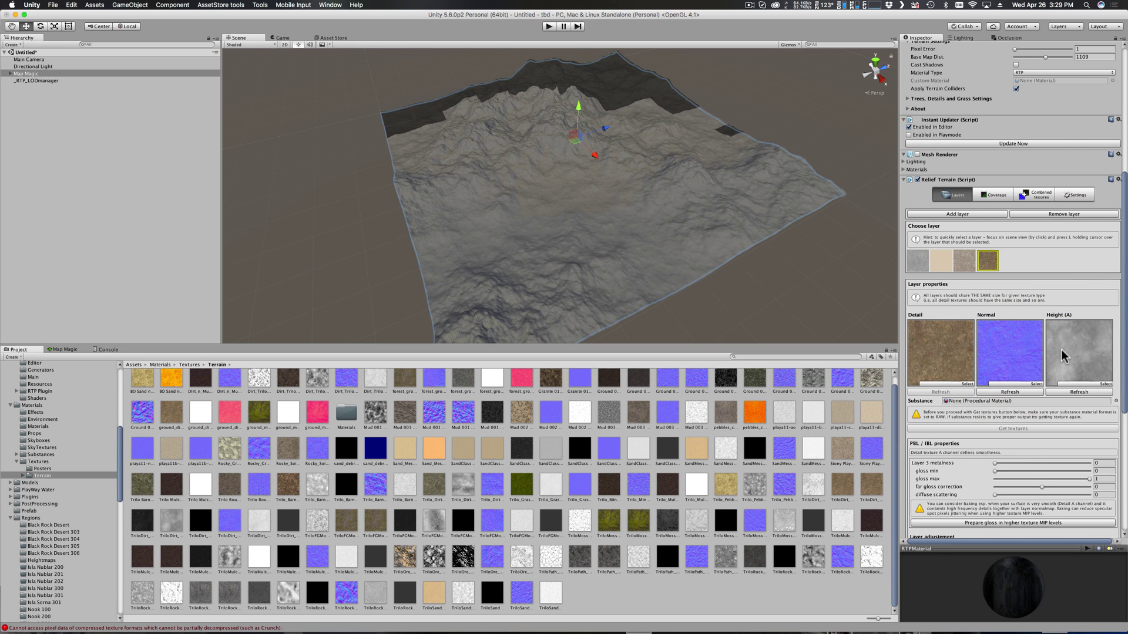
left_click(940, 262)
left_click(964, 262)
left_click(987, 264)
left_click(917, 262)
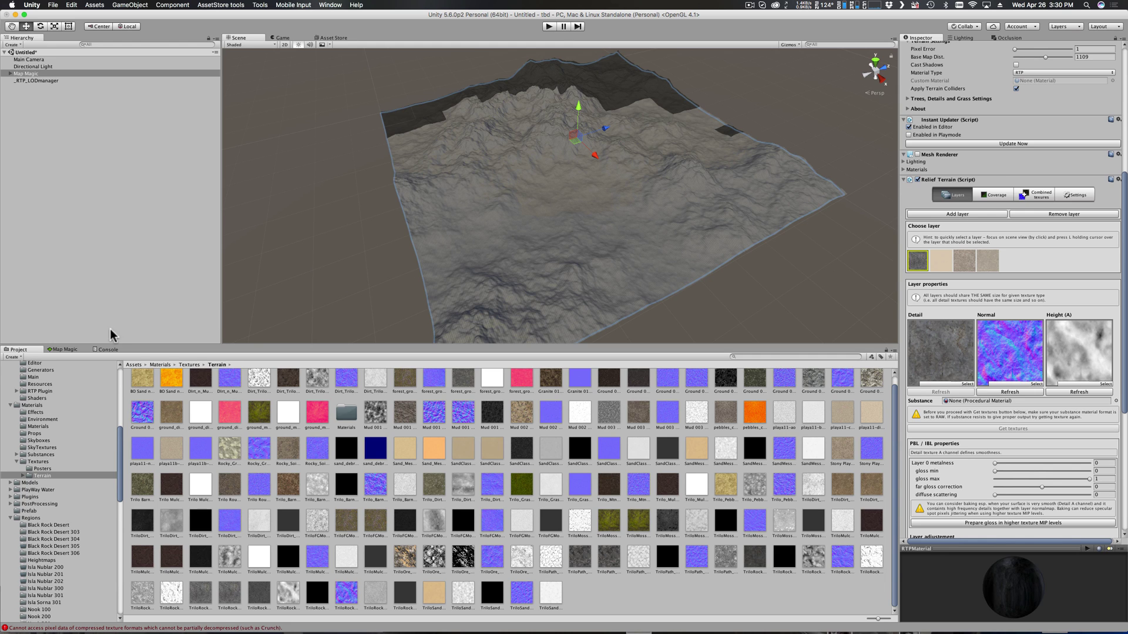
Add four more Relief Terrain layers, bringing the total to eight.
left_click(65, 350)
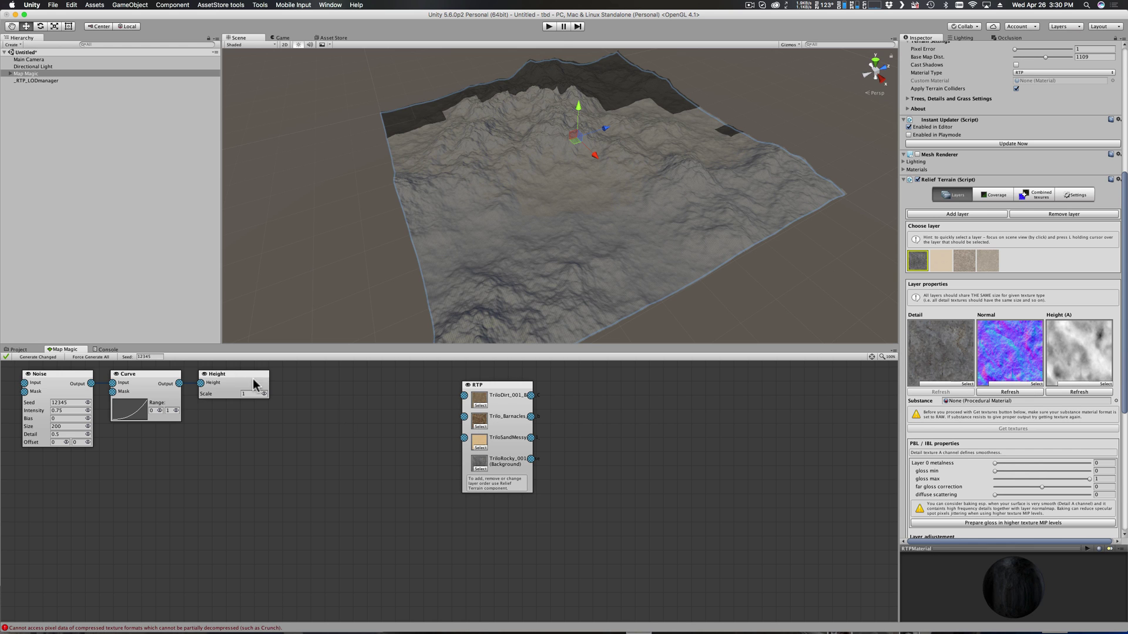
left_click(15, 350)
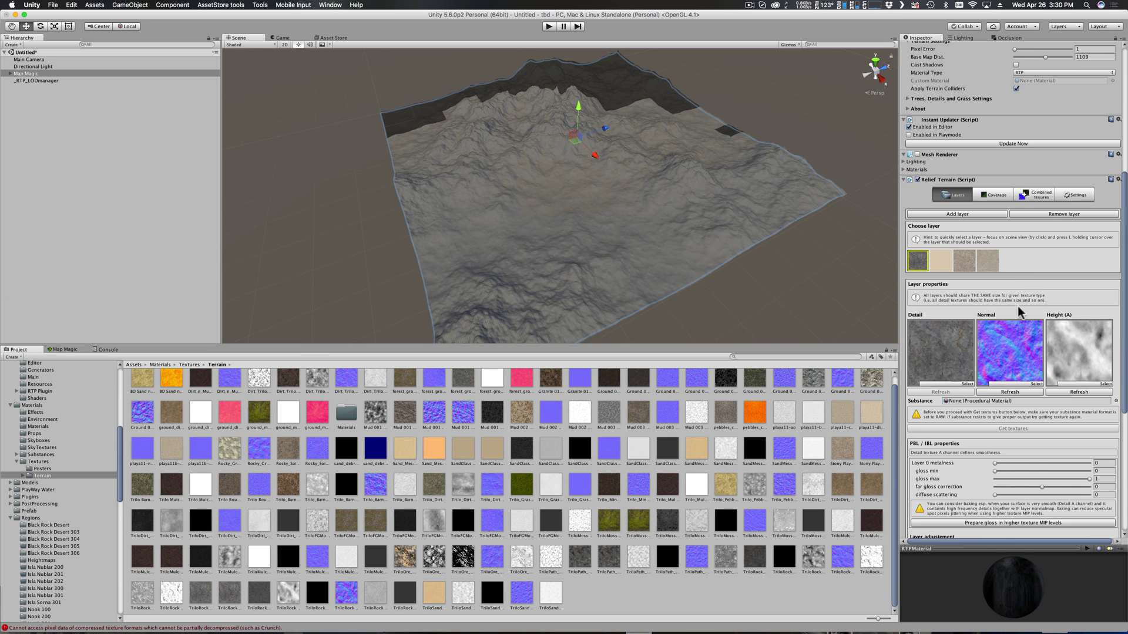
left_click(997, 262)
left_click(948, 215)
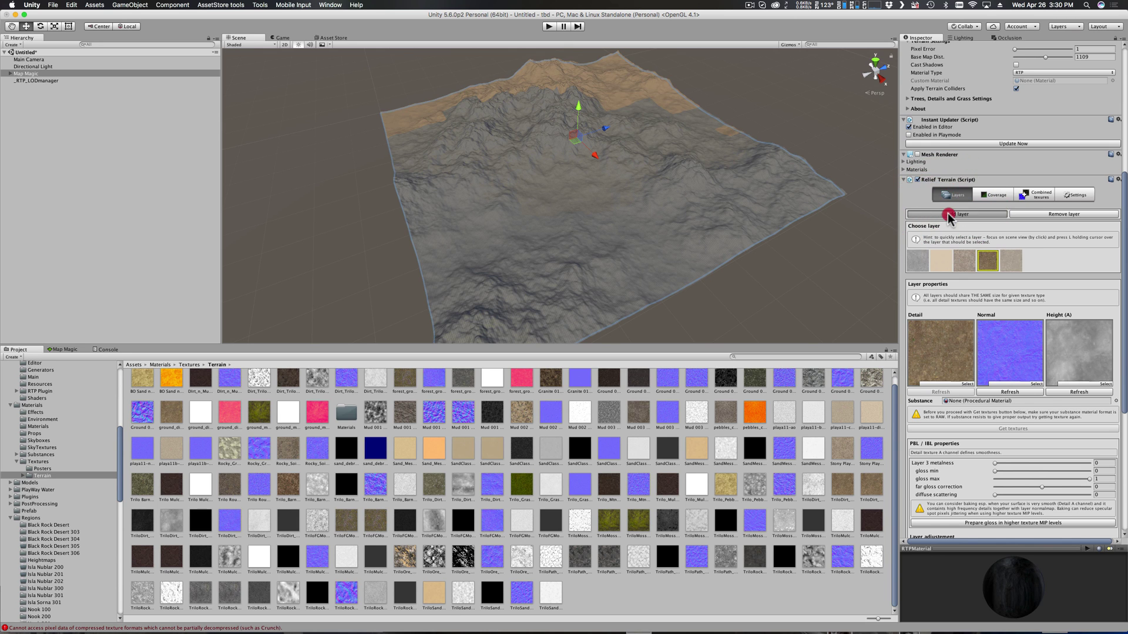
left_click(949, 215)
left_click(948, 215)
left_click(948, 215)
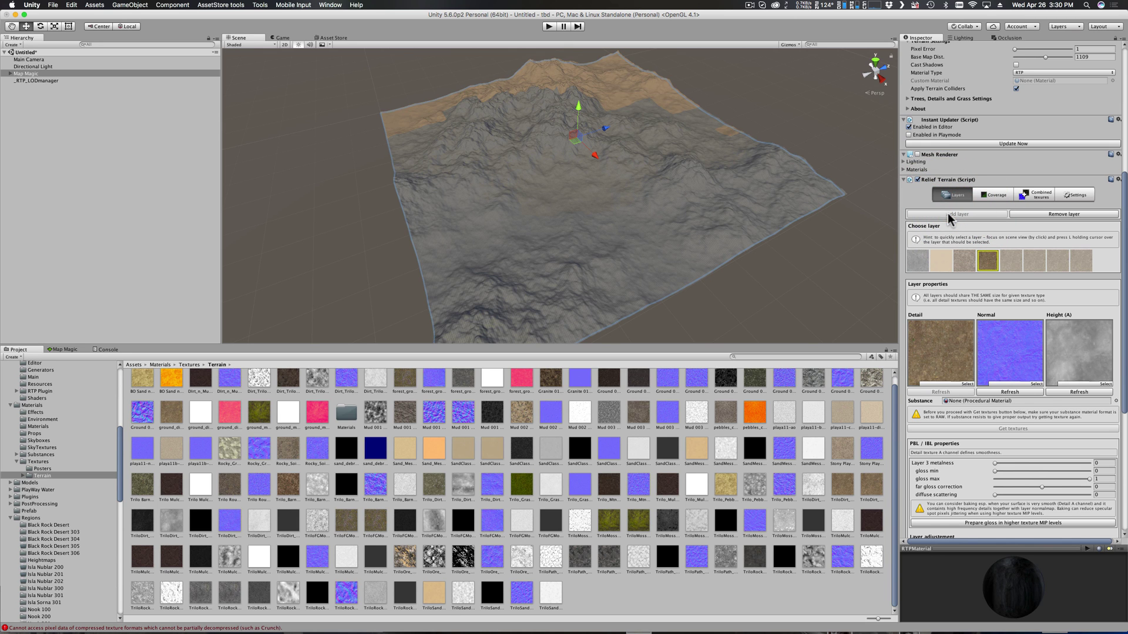
Give layer 4 the TriloFGMossy detail, normal and height maps.
left_click(1011, 265)
left_click(1035, 266)
left_click(1065, 265)
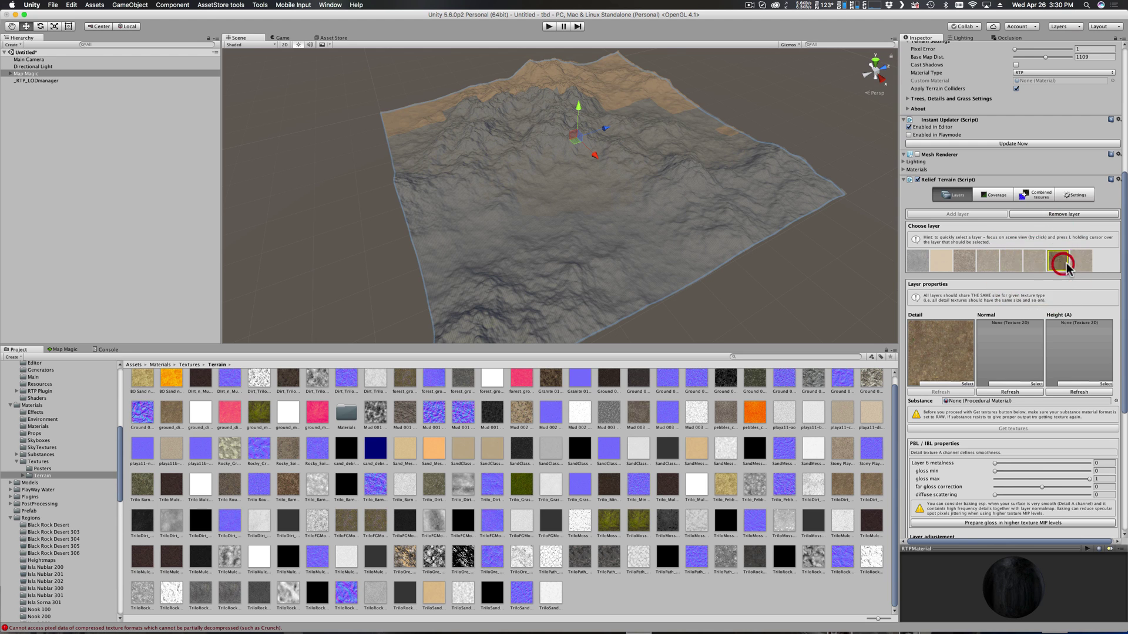
left_click(1083, 264)
left_click(1011, 264)
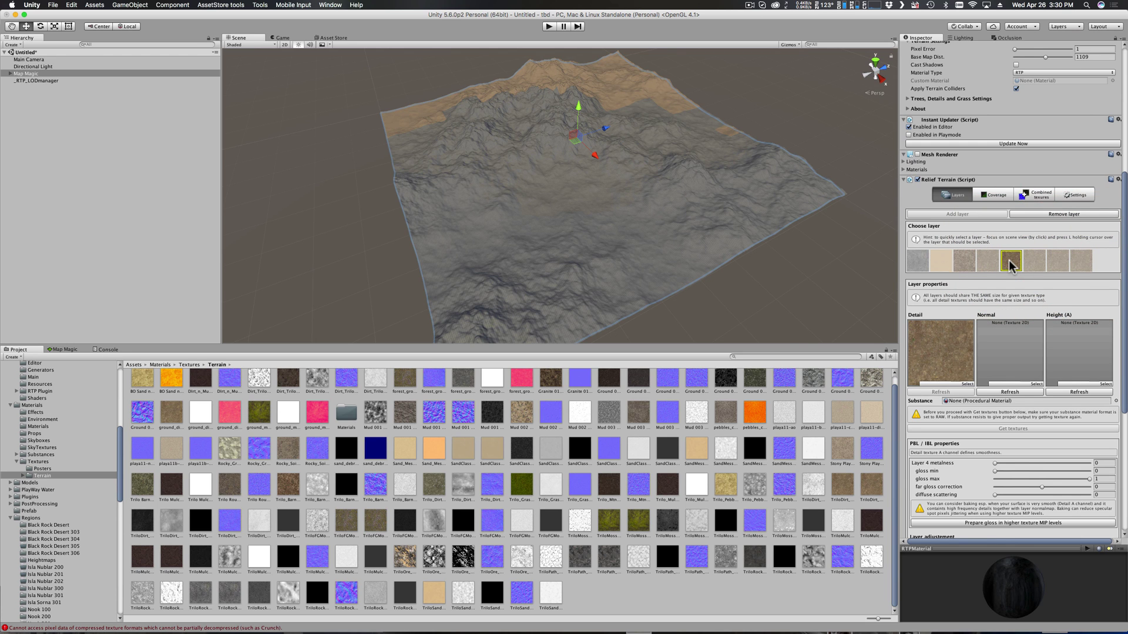
left_click_drag(347, 520, 900, 356)
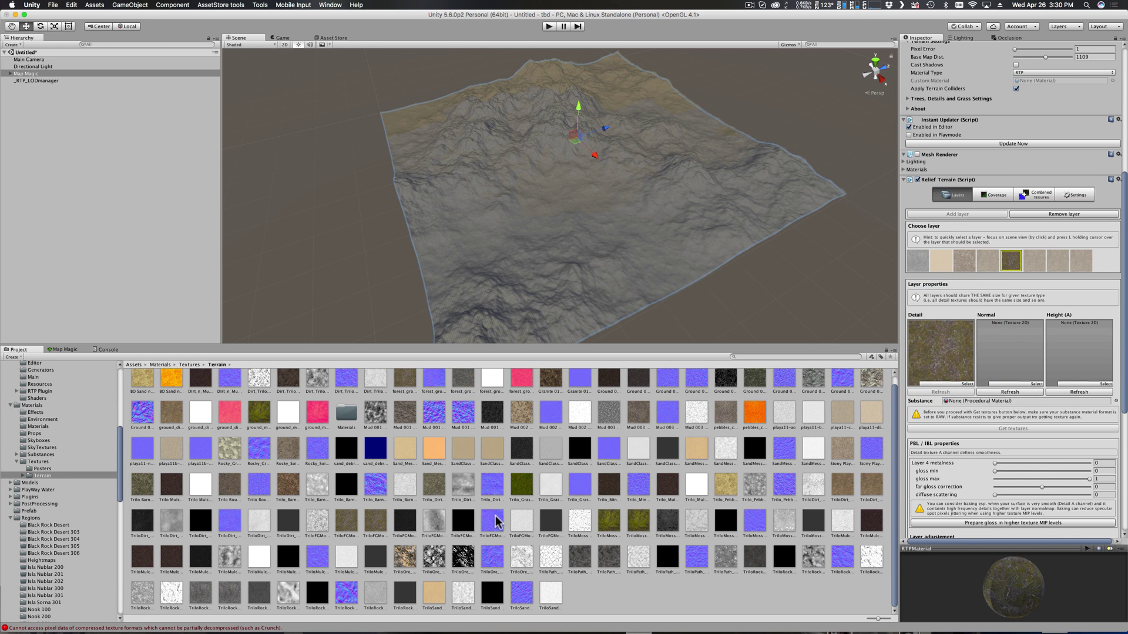
left_click_drag(495, 520, 987, 356)
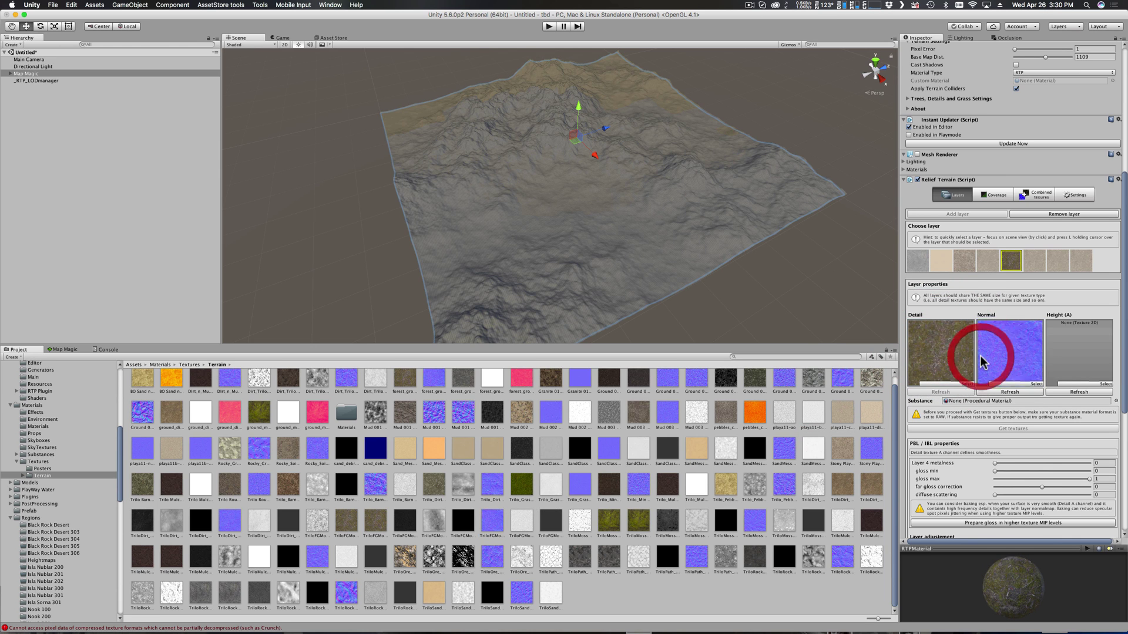
left_click_drag(430, 519, 1079, 350)
Give layer 5 the Trilo_Grass detail, normal and height maps.
left_click(1033, 262)
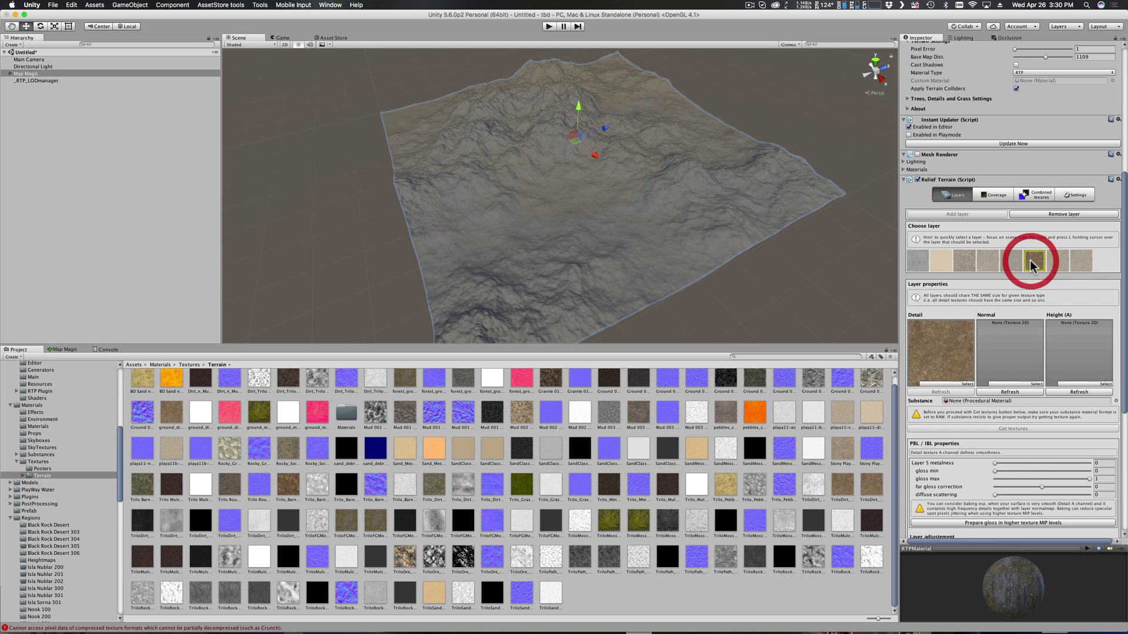
left_click_drag(556, 459, 928, 349)
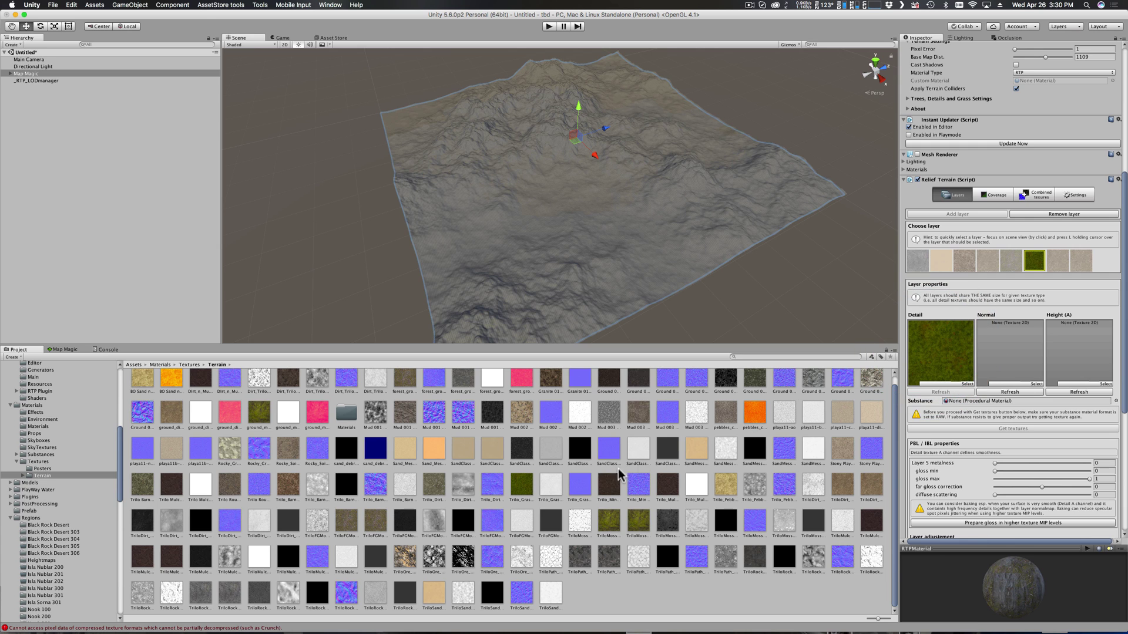
left_click_drag(575, 493, 1000, 355)
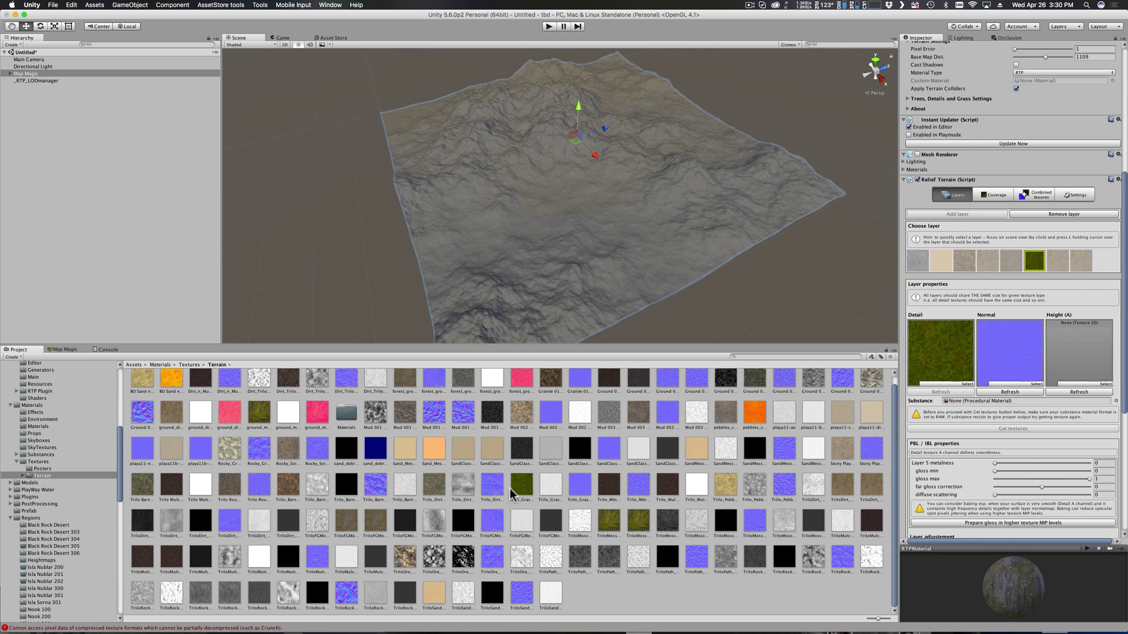
left_click_drag(552, 488, 1064, 349)
left_click_drag(1065, 350, 1065, 351)
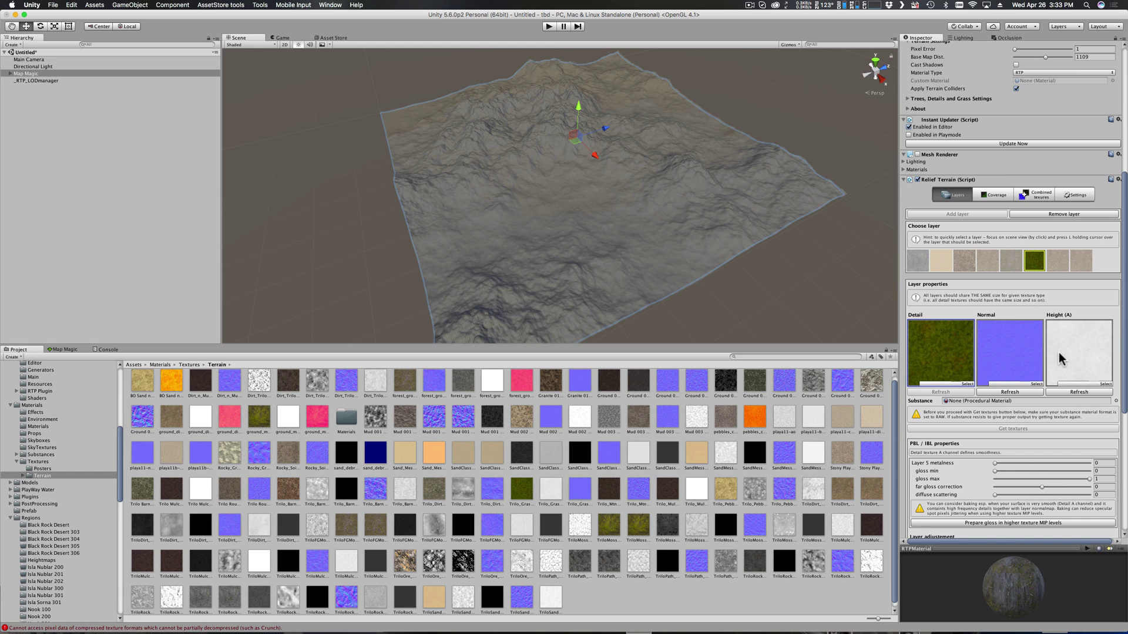
Assign the TriloMulch_001 diffuse, normal and height textures to terrain layer 6.
left_click(1055, 263)
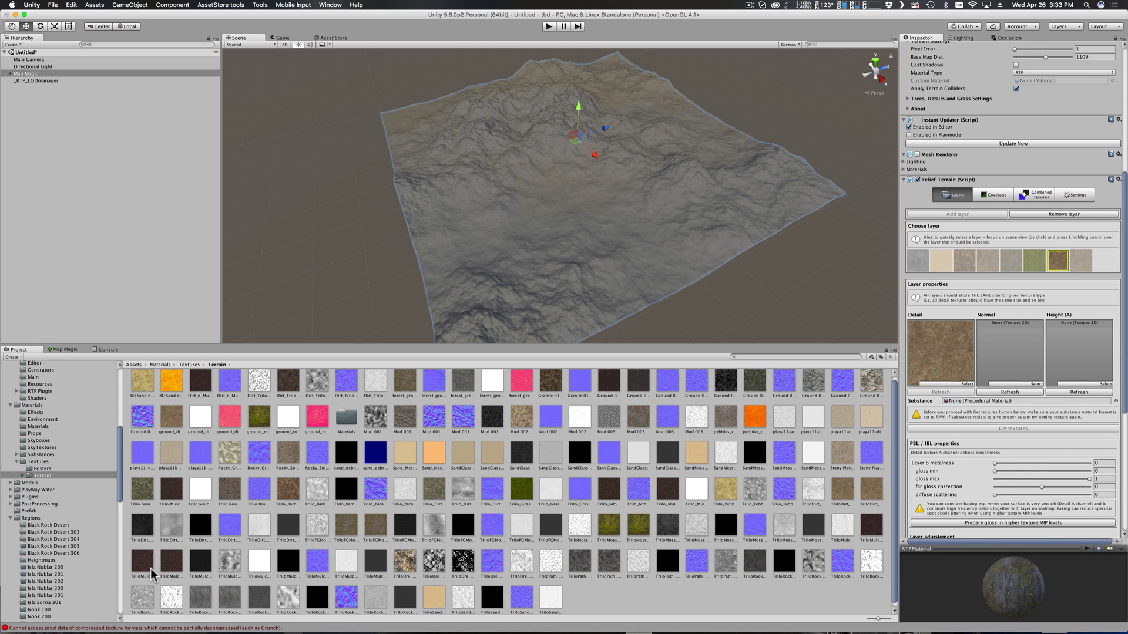
left_click_drag(150, 567, 928, 359)
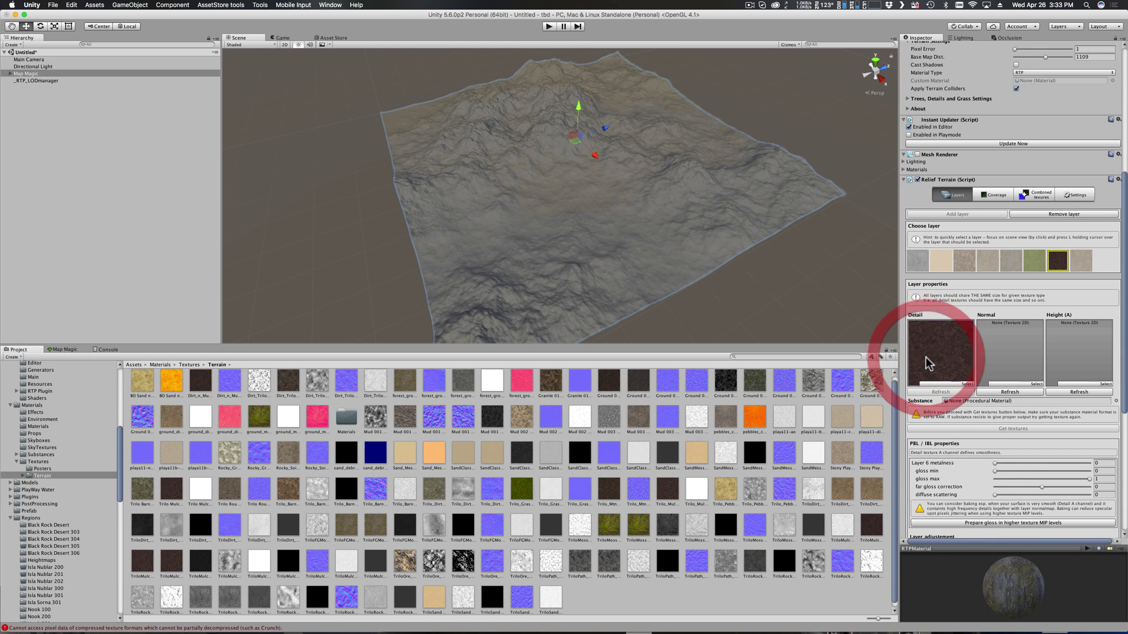
left_click_drag(319, 569, 1004, 373)
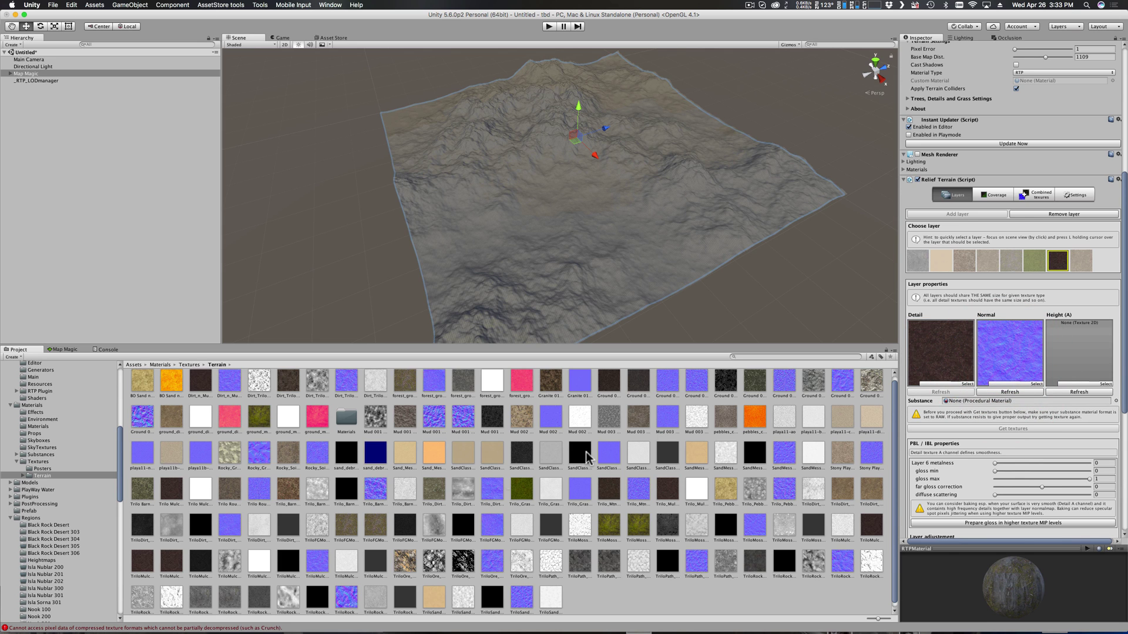
left_click_drag(230, 562, 1060, 360)
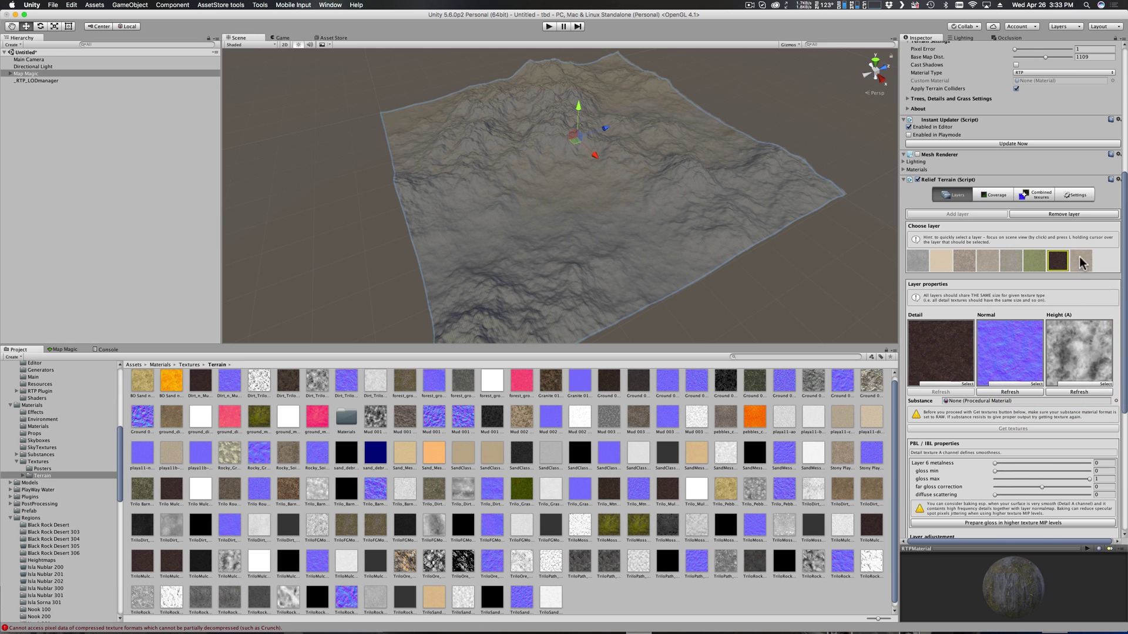
Assign the TriloPath detail, normal and height textures to terrain layer 7.
left_click(1081, 260)
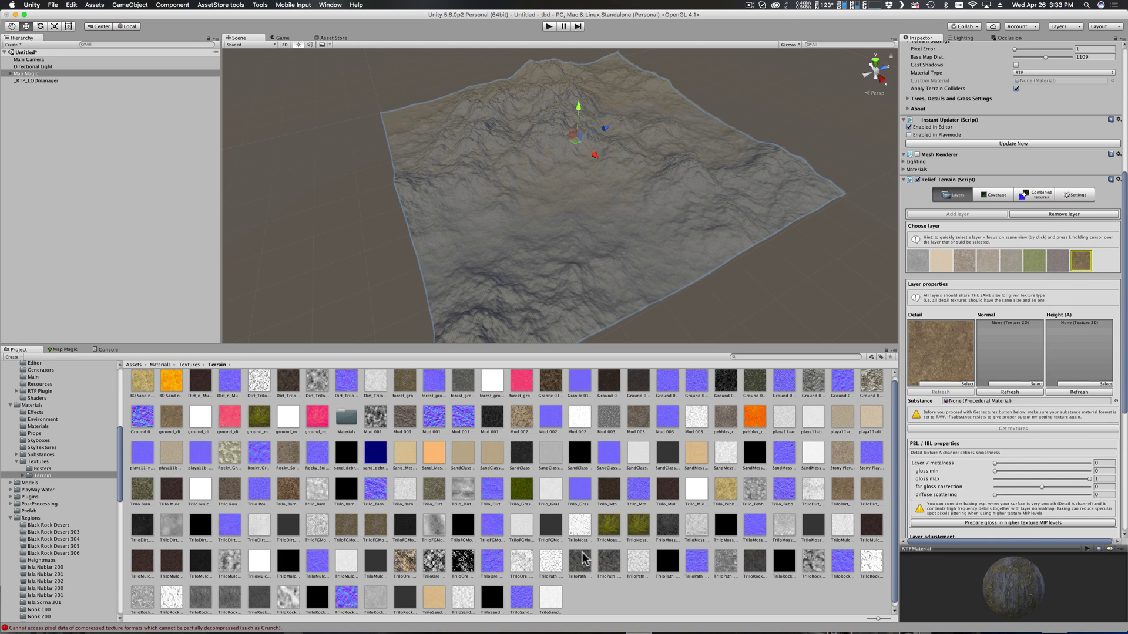
left_click_drag(583, 565, 934, 359)
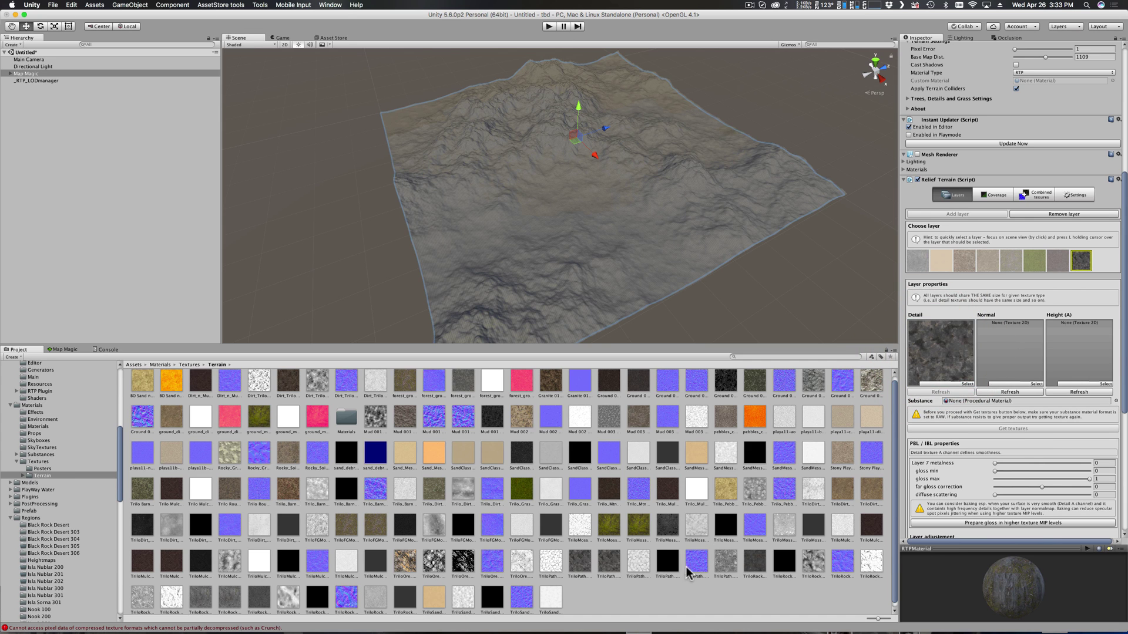
left_click_drag(696, 562, 991, 361)
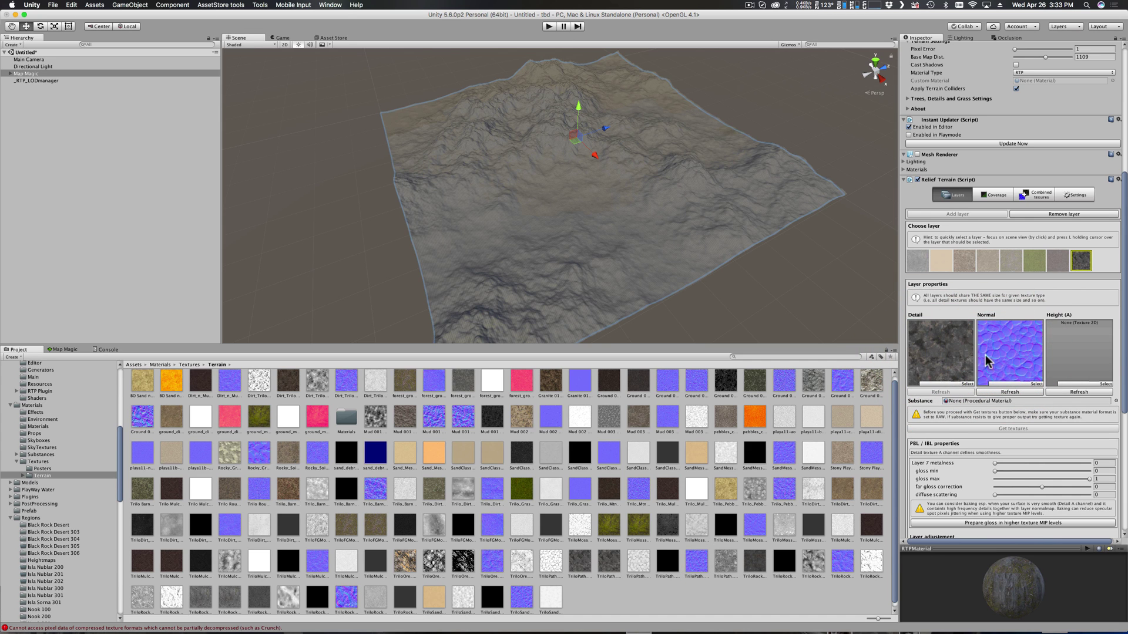
left_click_drag(639, 566, 1065, 361)
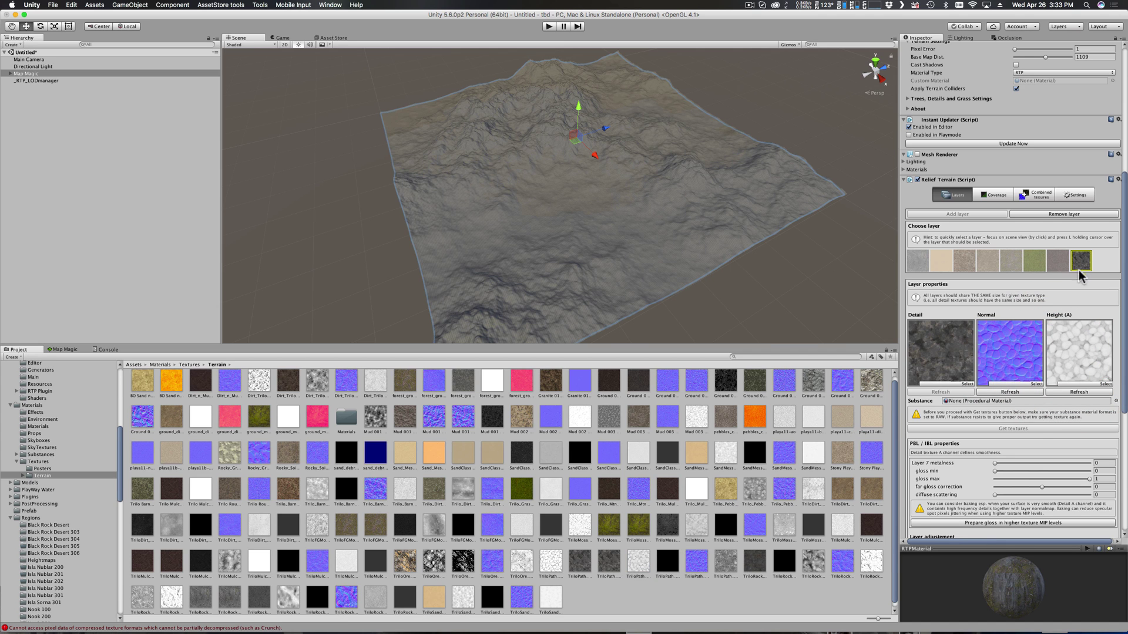
Review each of the eight terrain layers' textures in turn, from layer 1 through layer 7.
left_click(916, 260)
left_click(940, 260)
left_click(964, 260)
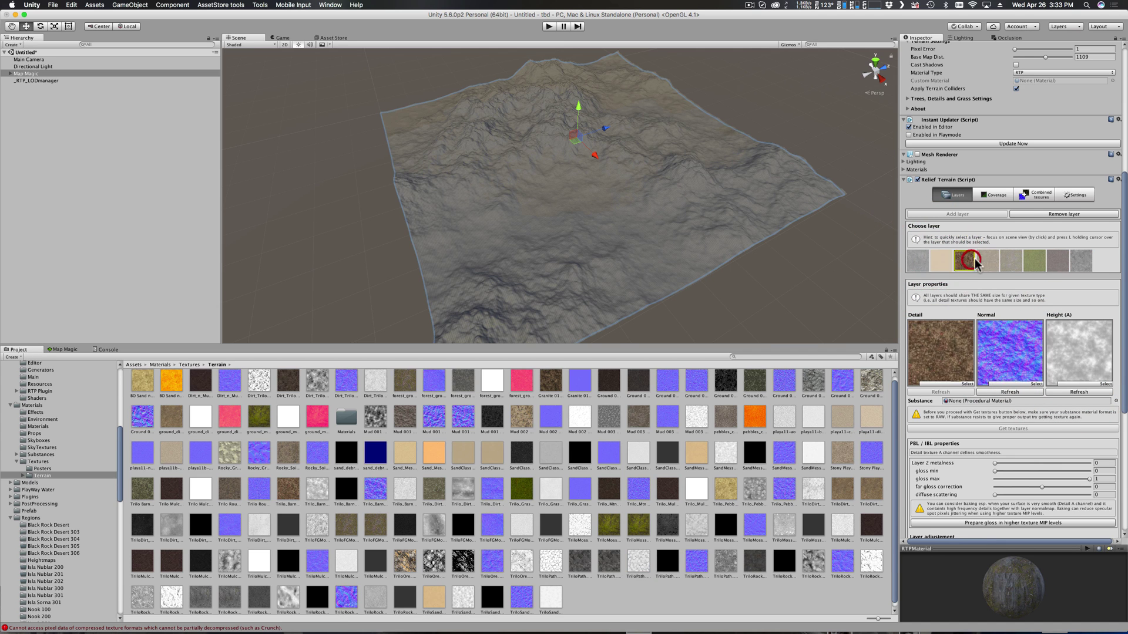
left_click(989, 260)
left_click(1010, 261)
left_click(1032, 263)
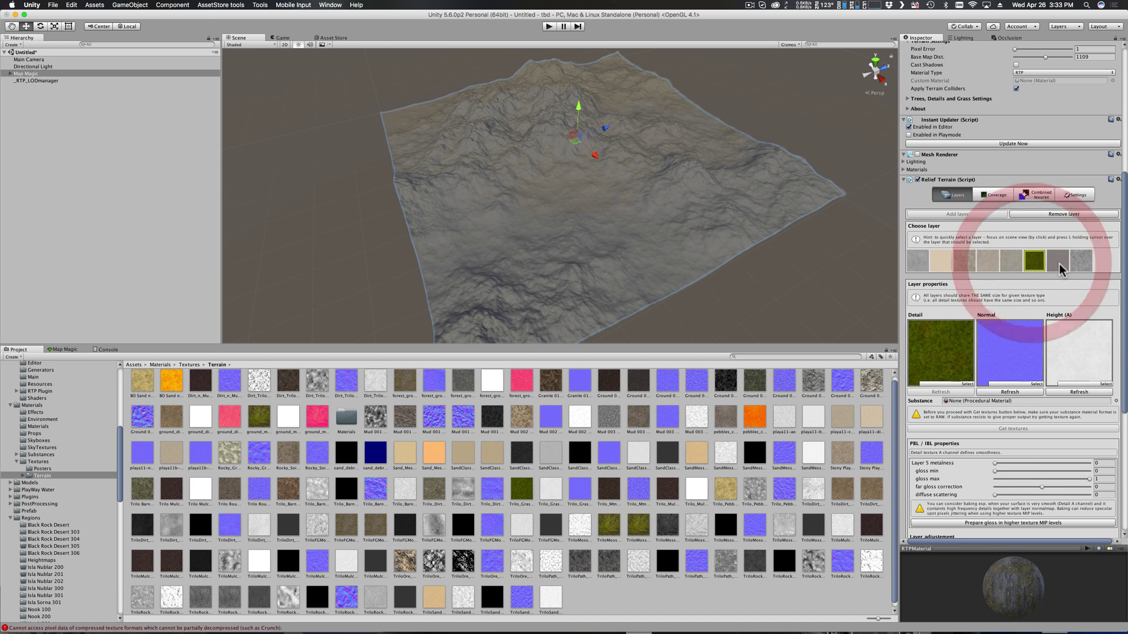
left_click(1058, 261)
left_click(1081, 262)
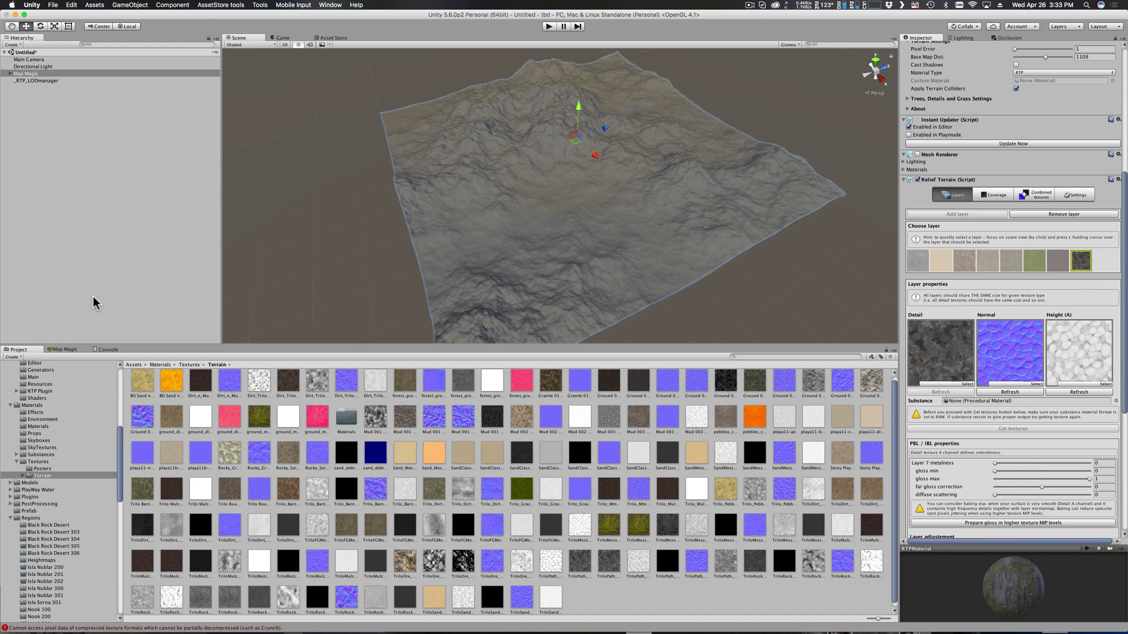
In the Map Magic graph, move Height far right, Curve beside it, and RTP further left.
left_click(64, 349)
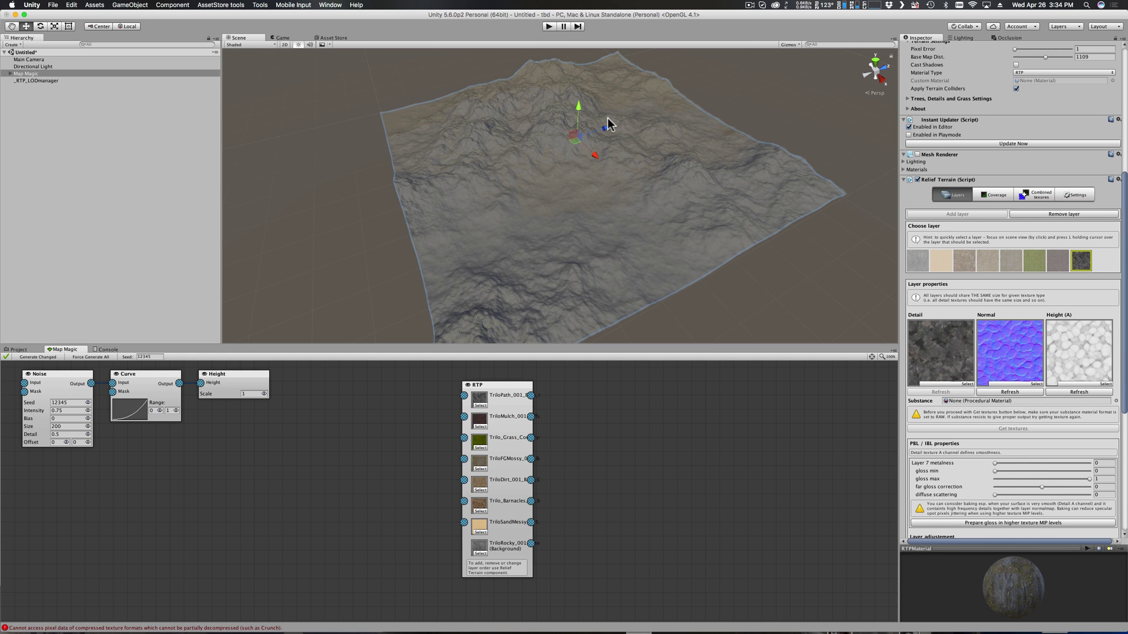
left_click_drag(608, 123, 586, 138)
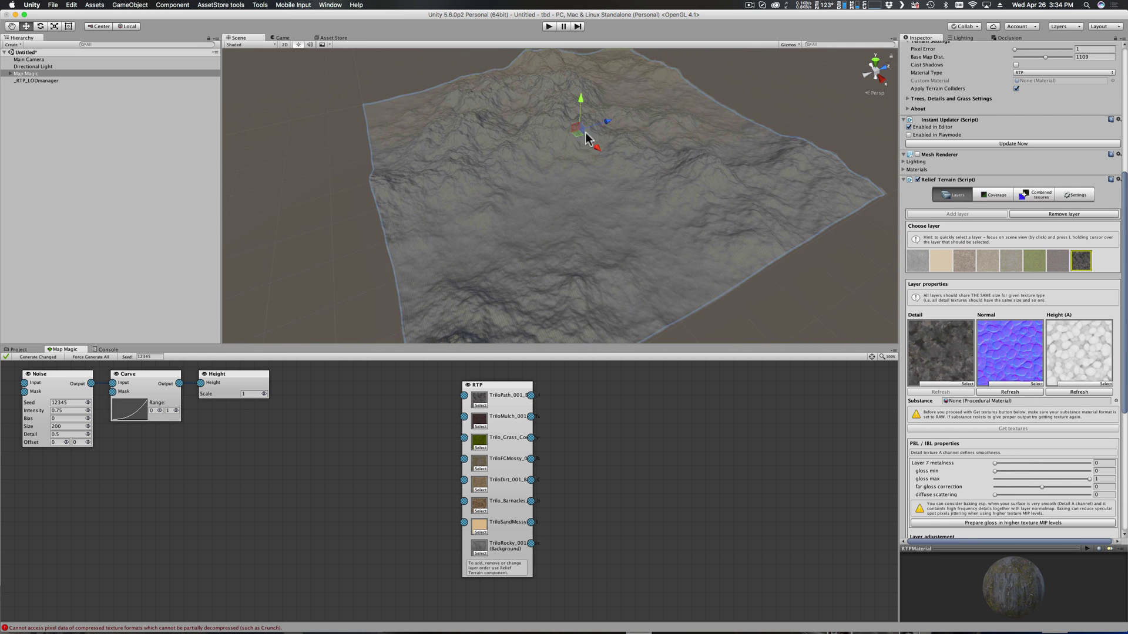
left_click_drag(251, 376, 673, 373)
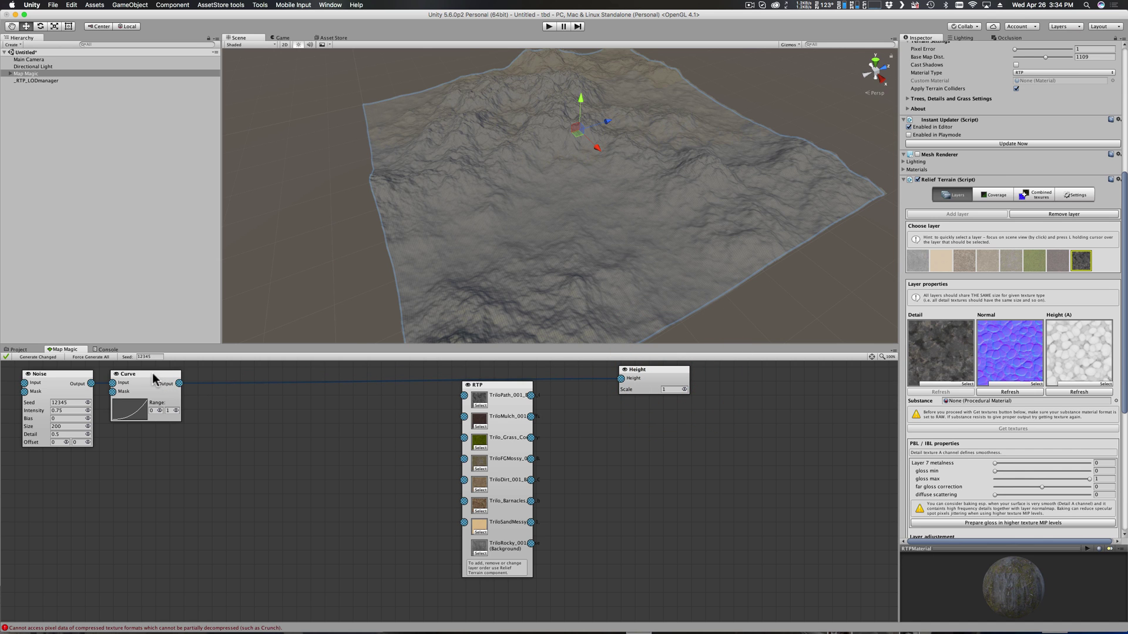
left_click_drag(156, 376, 579, 371)
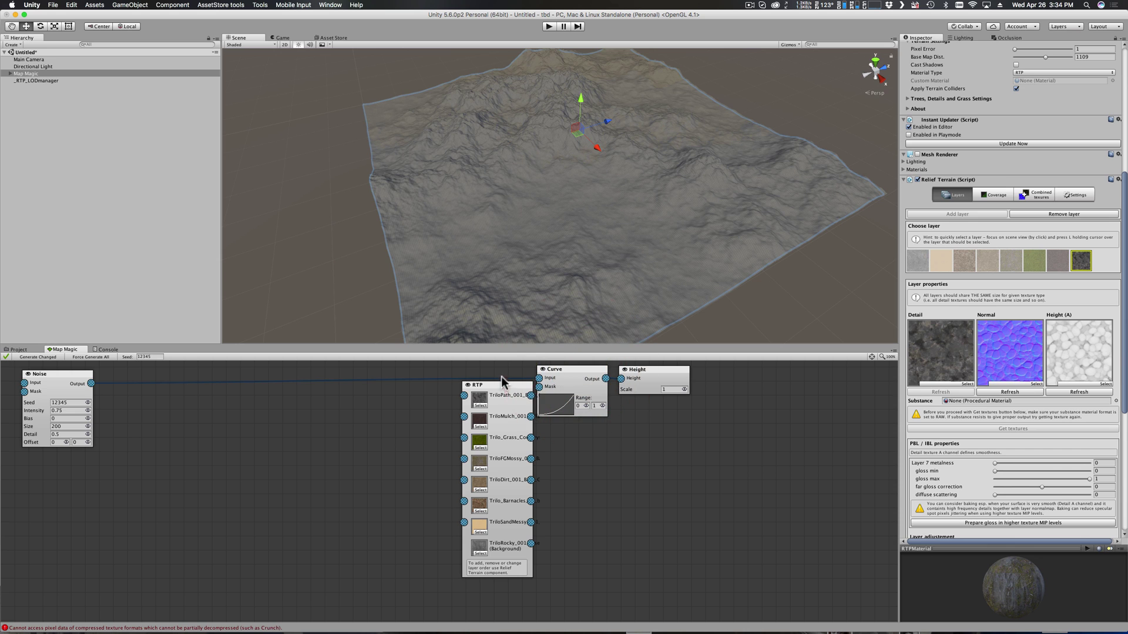
left_click_drag(498, 388, 398, 404)
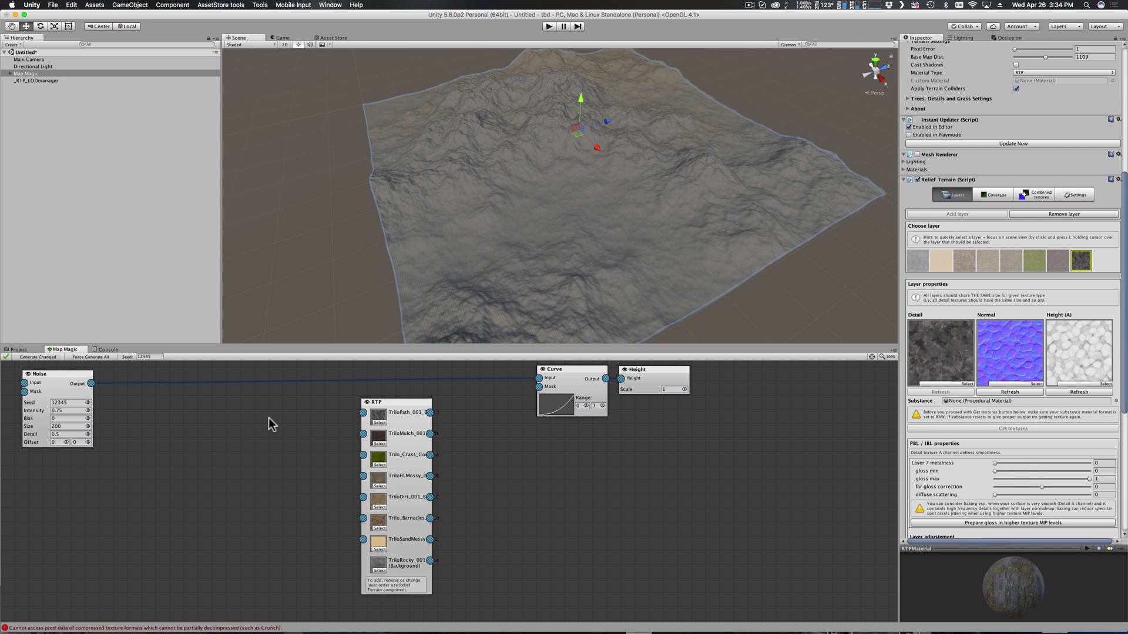
Add a Curve node wiring Noise output into it and its output into RTP's Trilo_Grass input.
right_click(168, 407)
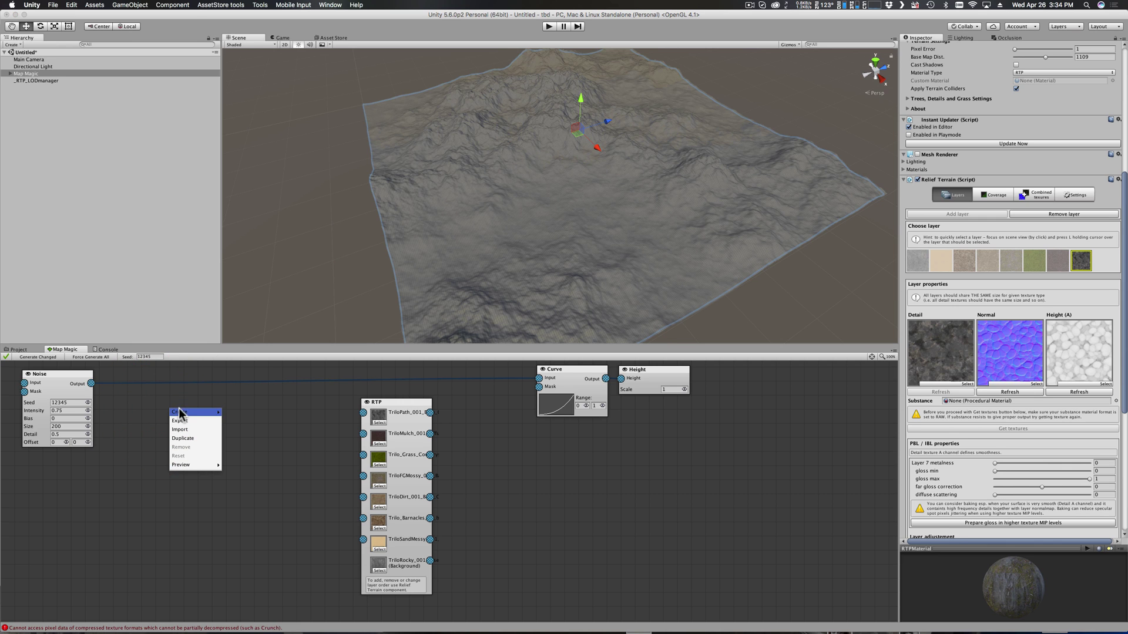
mouse_move(189, 412)
mouse_move(242, 413)
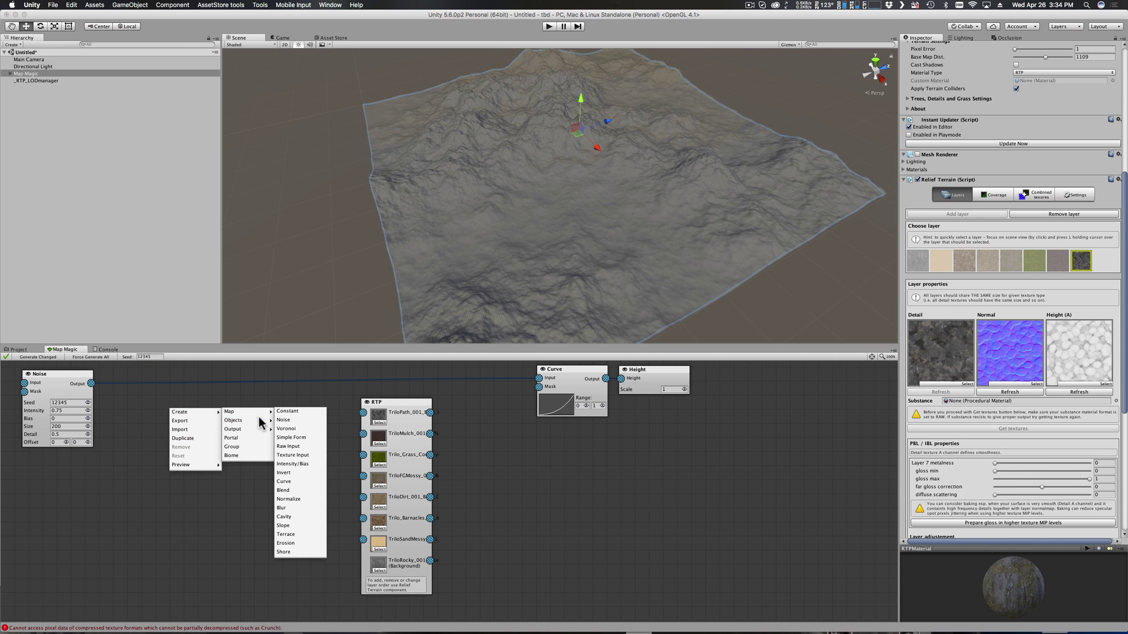
left_click(284, 482)
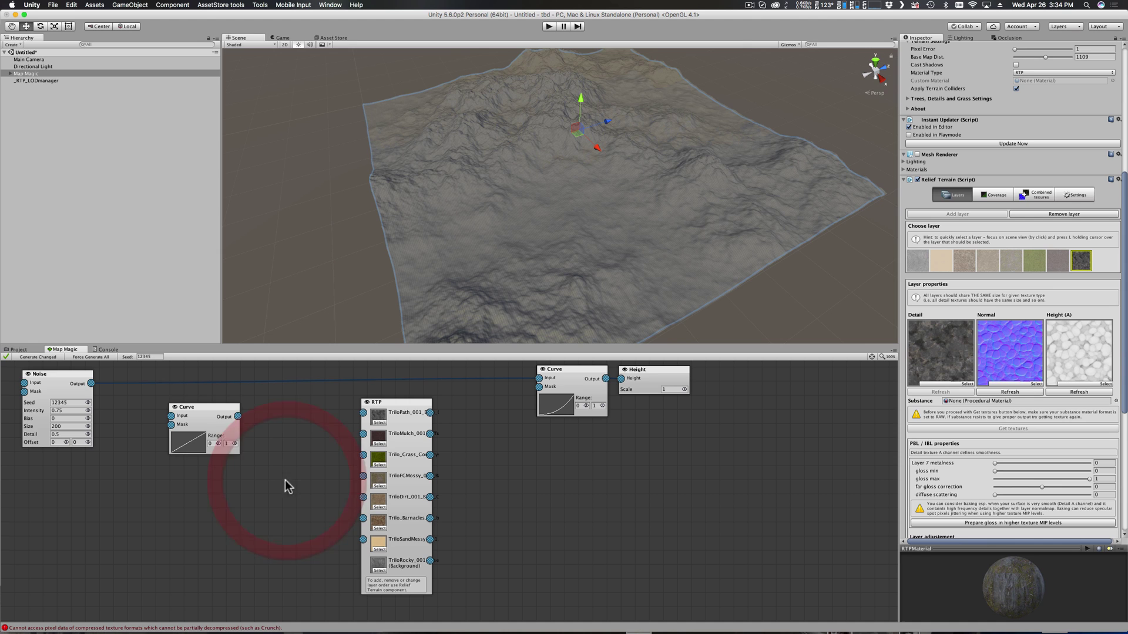
left_click_drag(216, 412, 214, 428)
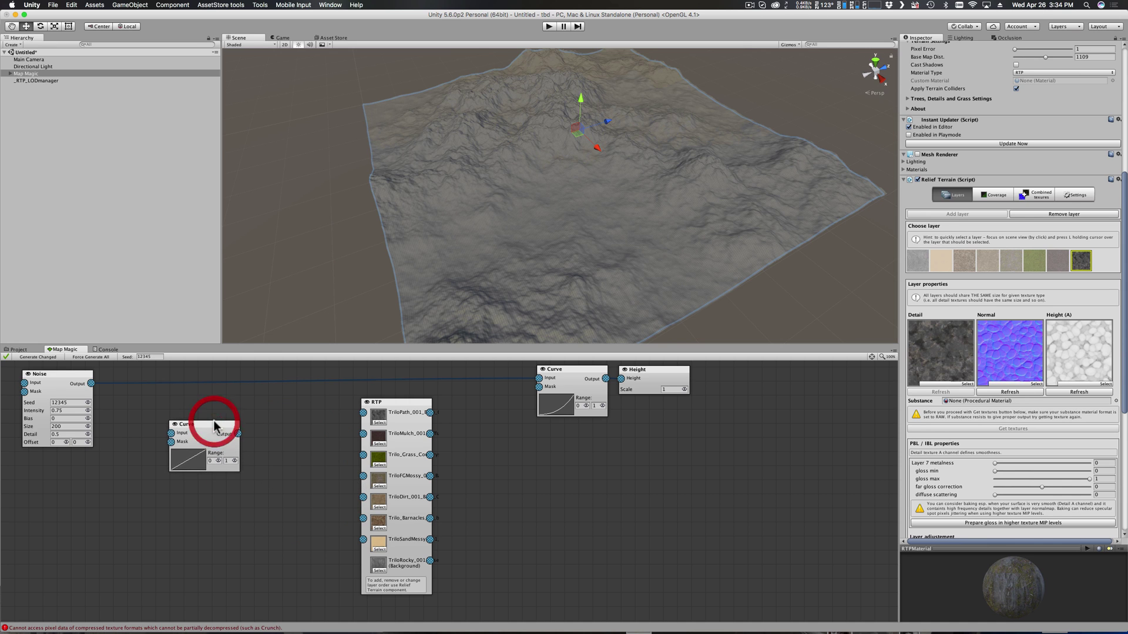
left_click_drag(91, 385, 169, 434)
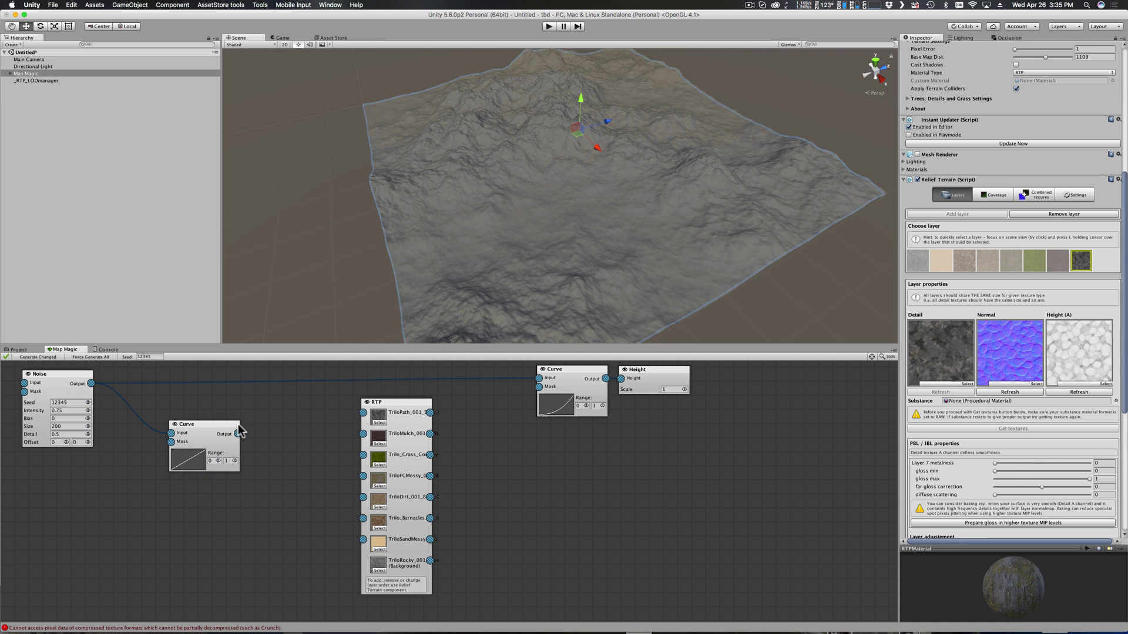
left_click_drag(237, 434, 367, 458)
Set the terrain's Base Map Dist. to 0 in Terrain Settings.
scroll(591, 190, "down", 10)
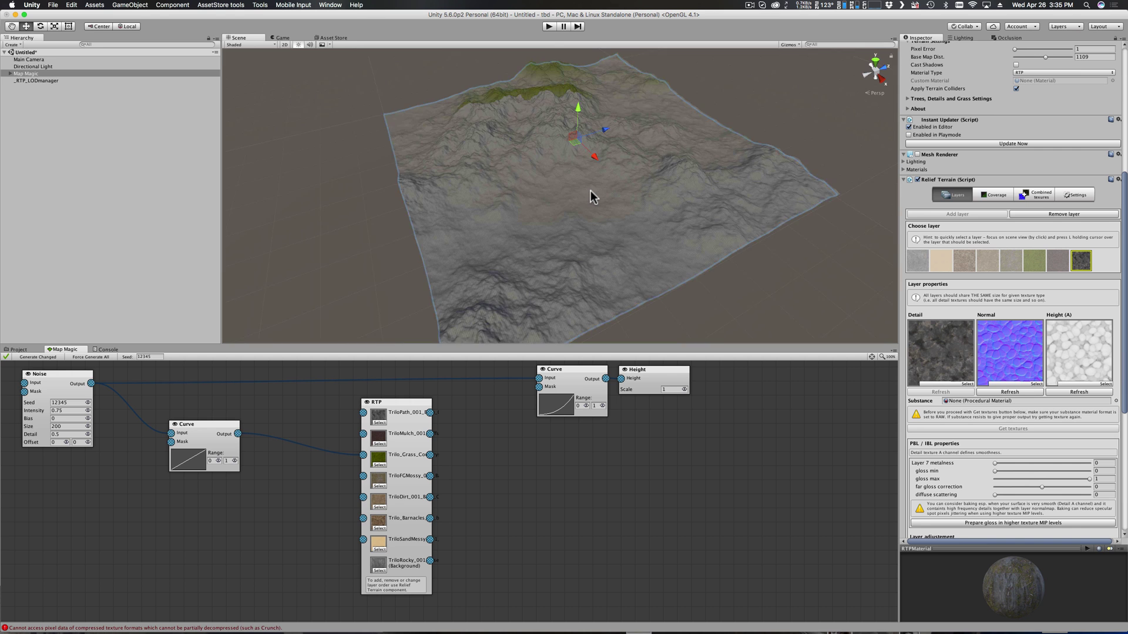
scroll(590, 191, "up", 4)
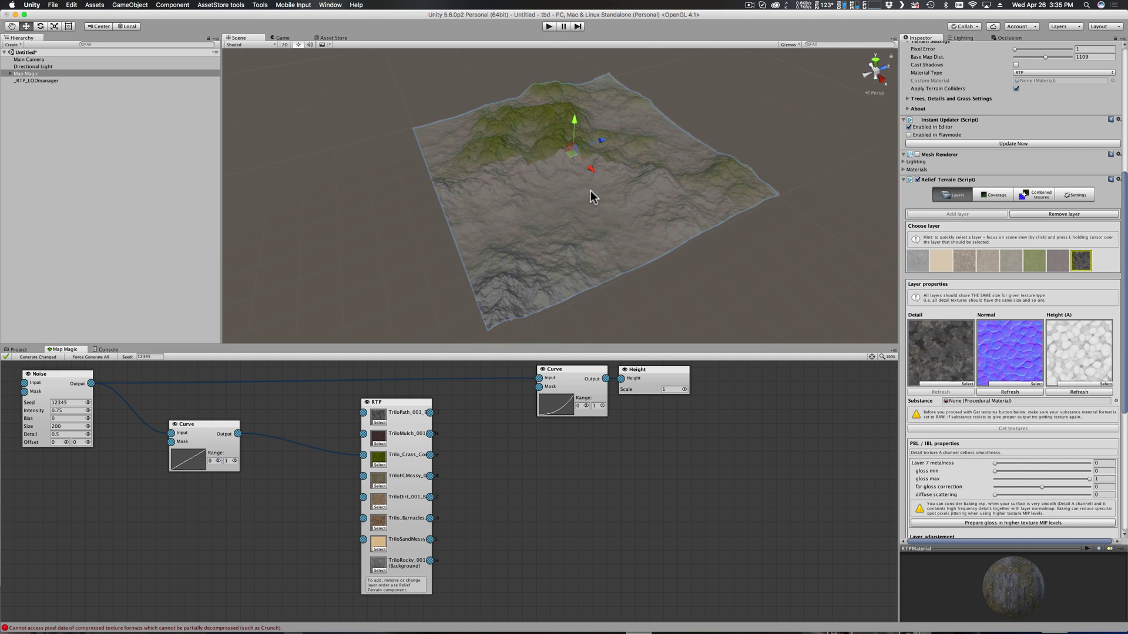
scroll(590, 190, "up", 3)
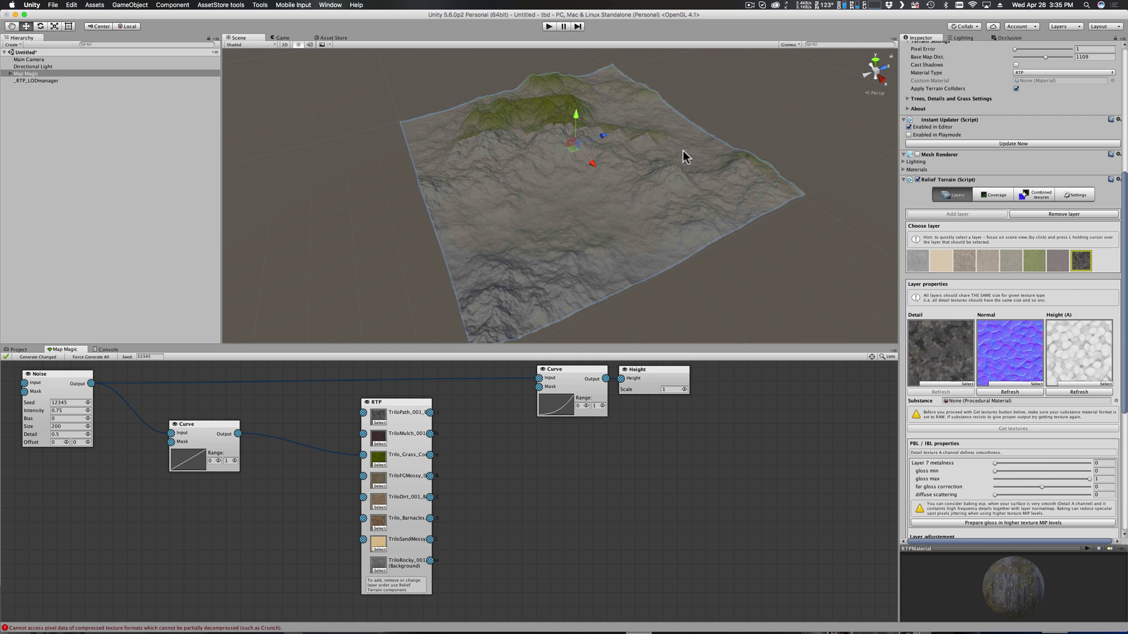
scroll(1004, 121, "up", 5)
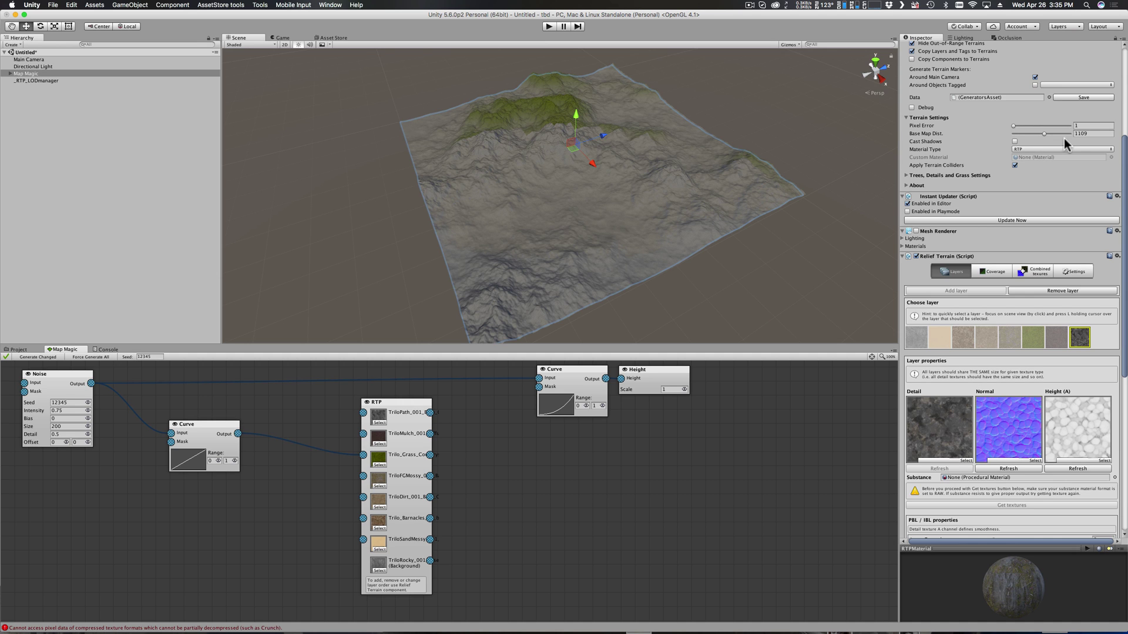
left_click_drag(1045, 138, 953, 136)
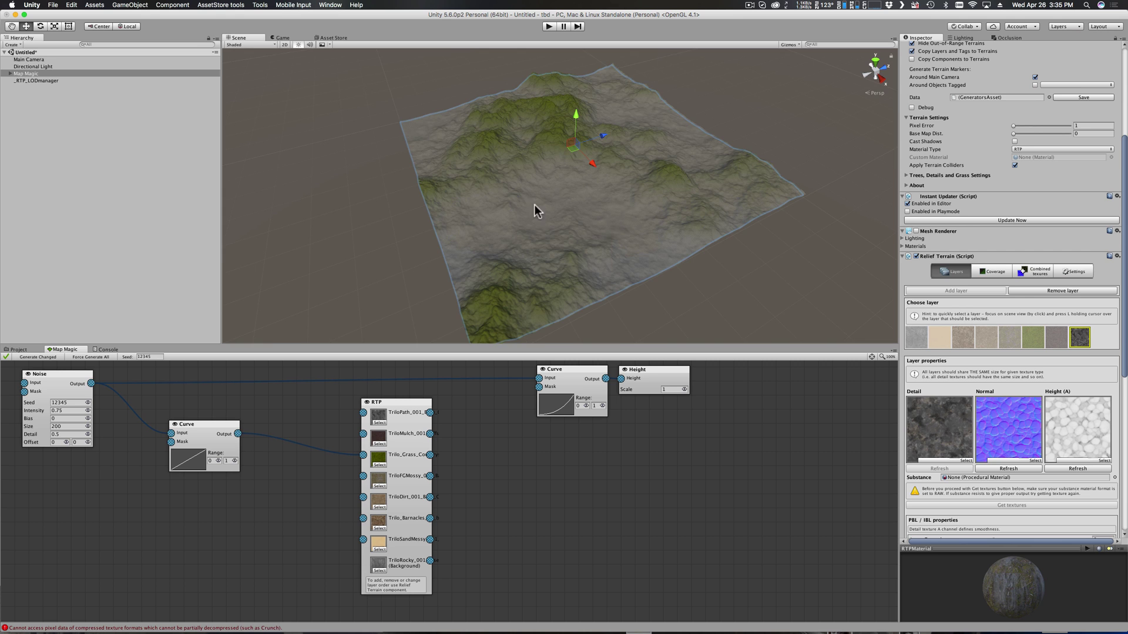
Zoom and orbit the Scene view to inspect grass on the ridges and the rocky basin.
scroll(559, 200, "up", 10)
scroll(560, 200, "up", 3)
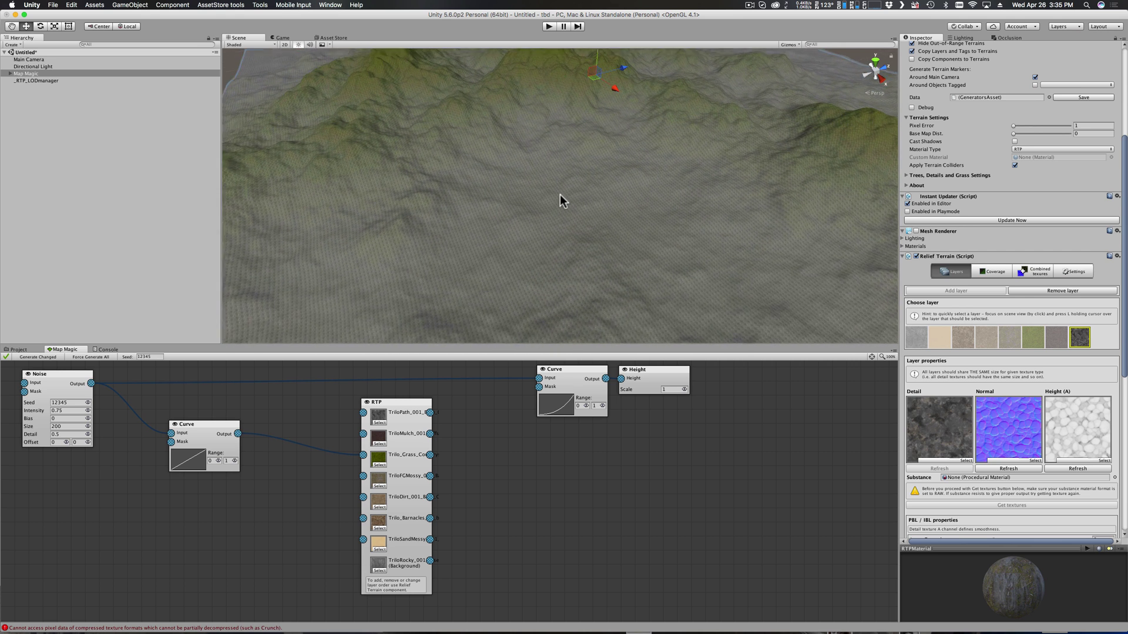
left_click_drag(564, 202, 403, 111, "alt")
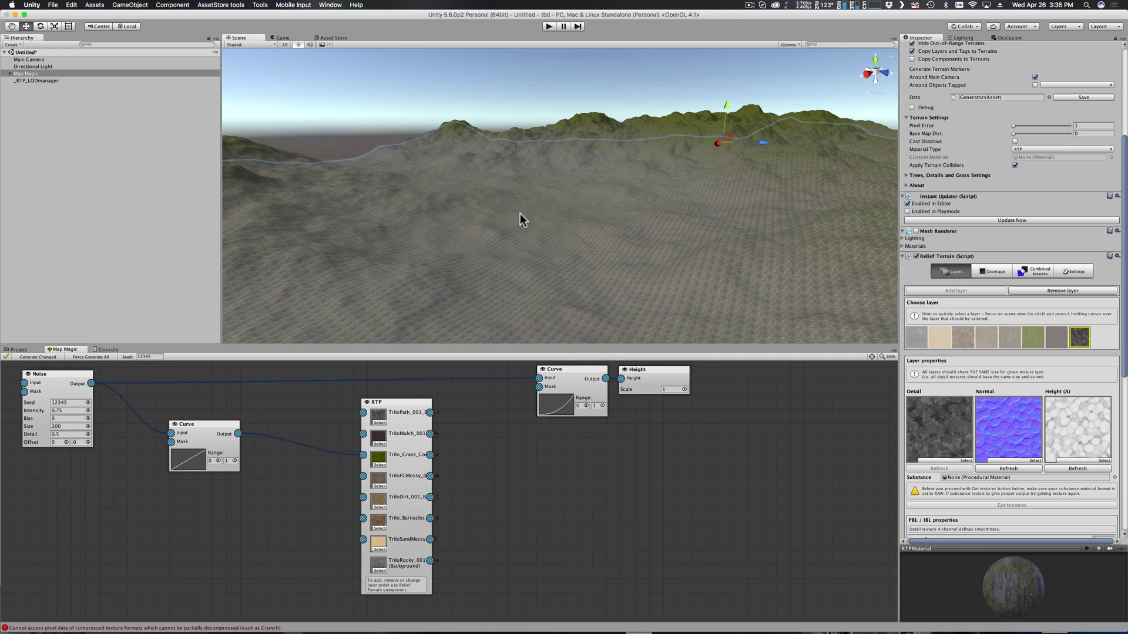
scroll(520, 213, "up", 10)
scroll(520, 214, "down", 10)
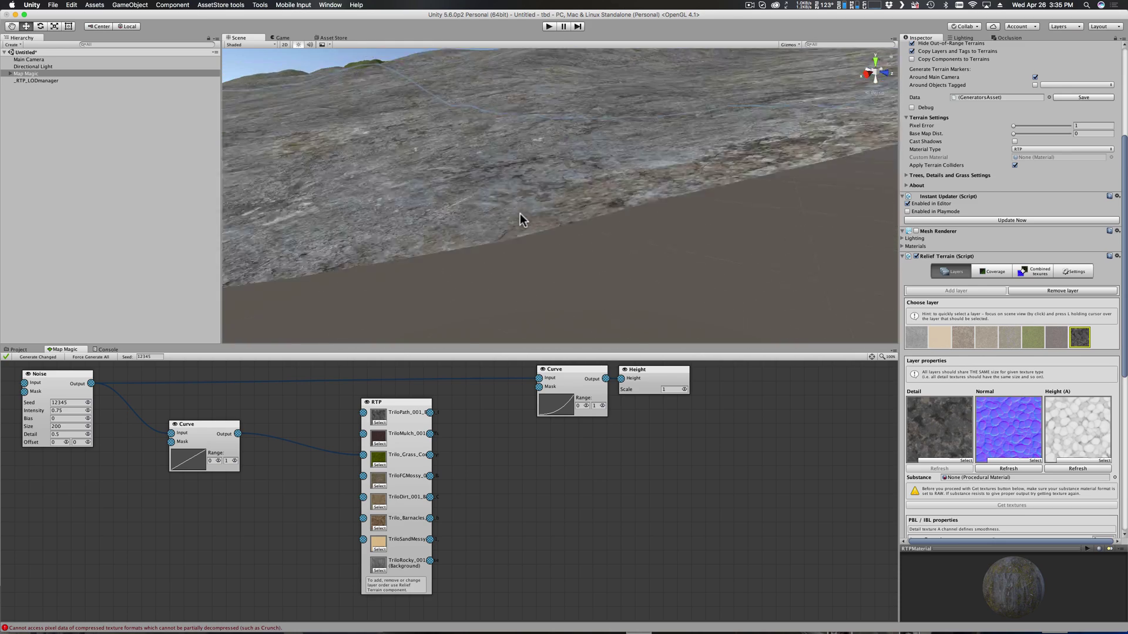
scroll(519, 213, "down", 10)
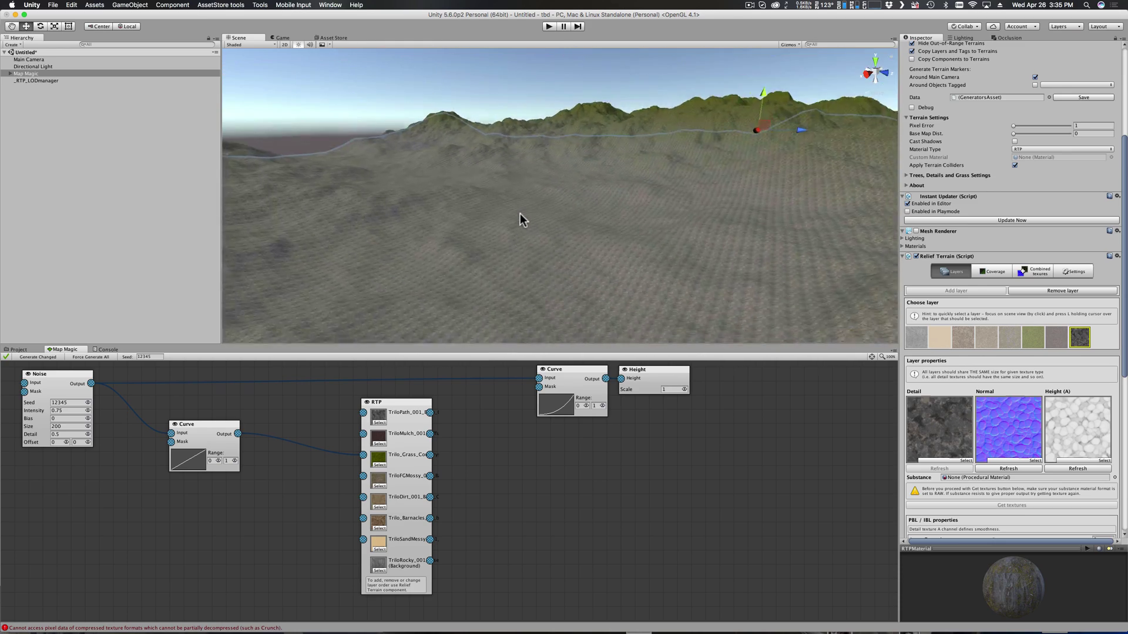
left_click_drag(512, 212, 664, 226, "alt")
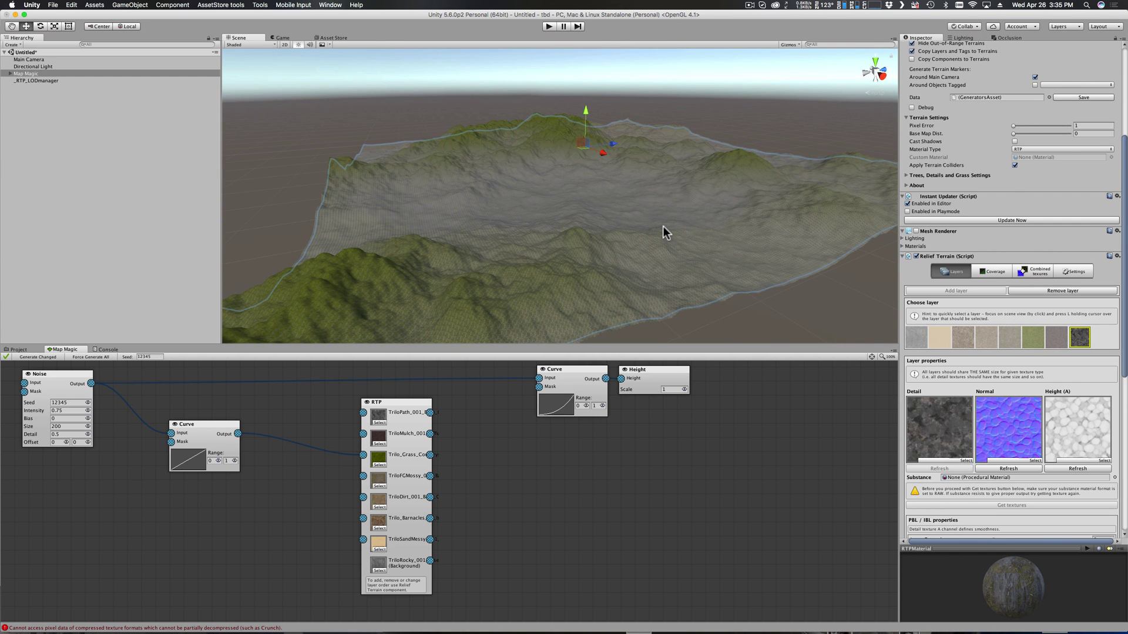
Show Relief Terrain's Perlin normal settings (tiling 0.1, start 30, fade 30) and orbit the terrain up close.
left_click(1074, 272)
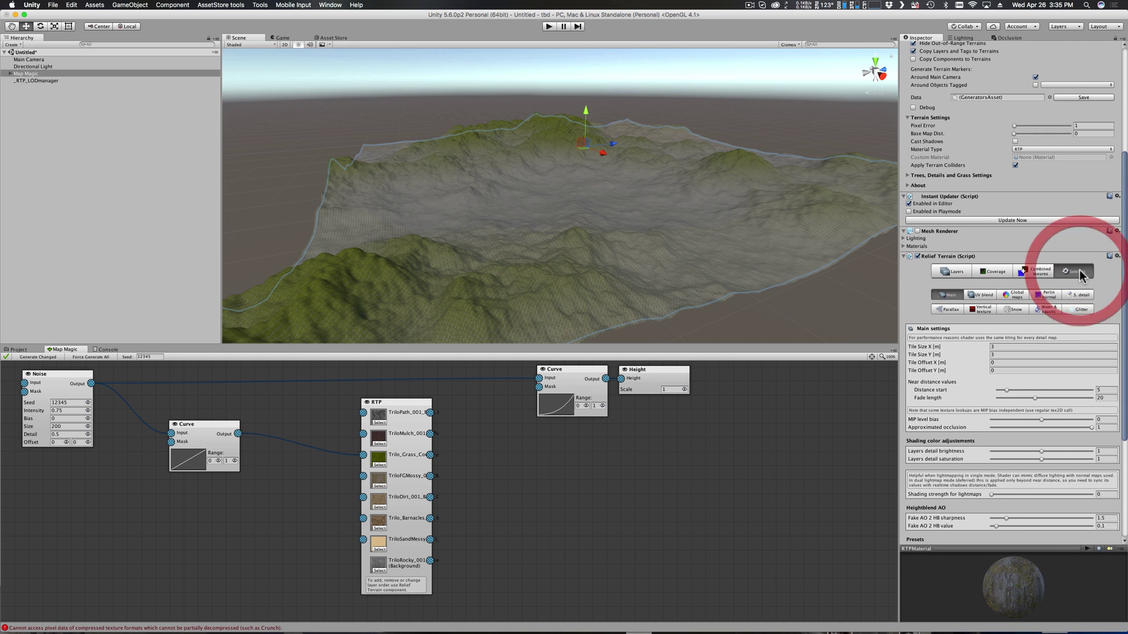
left_click(1049, 295)
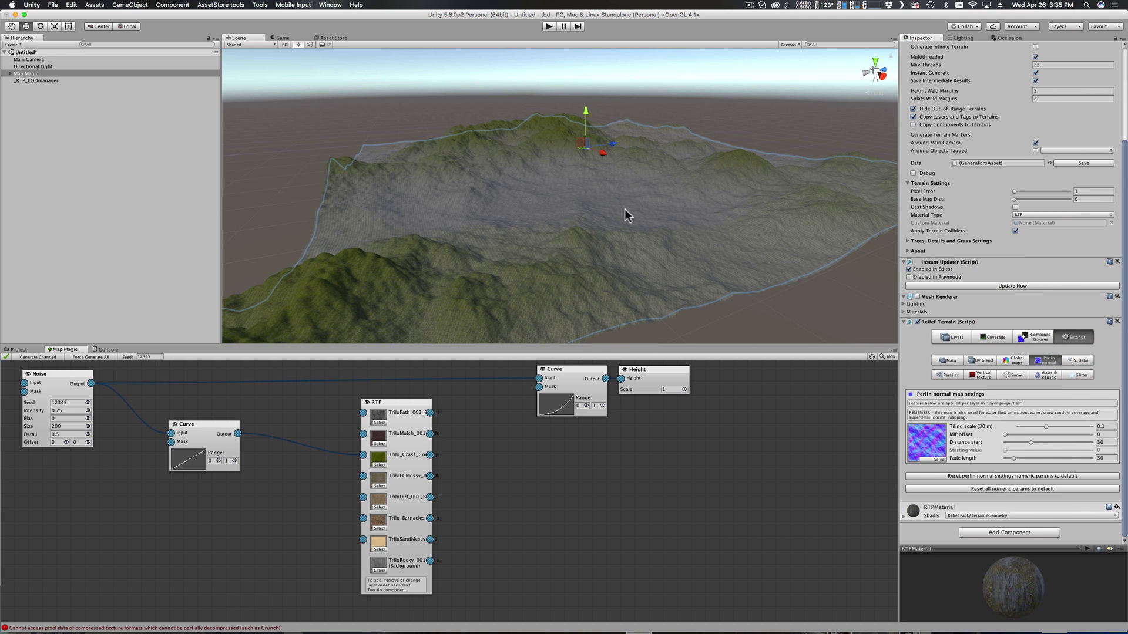
scroll(625, 209, "up", 10)
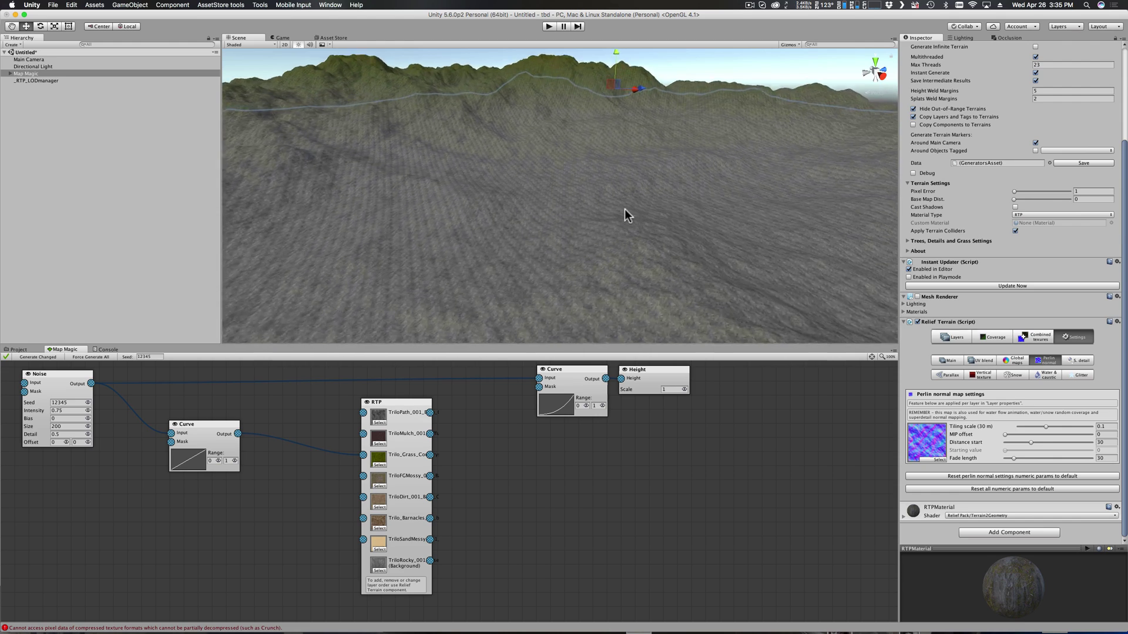
scroll(625, 210, "up", 10)
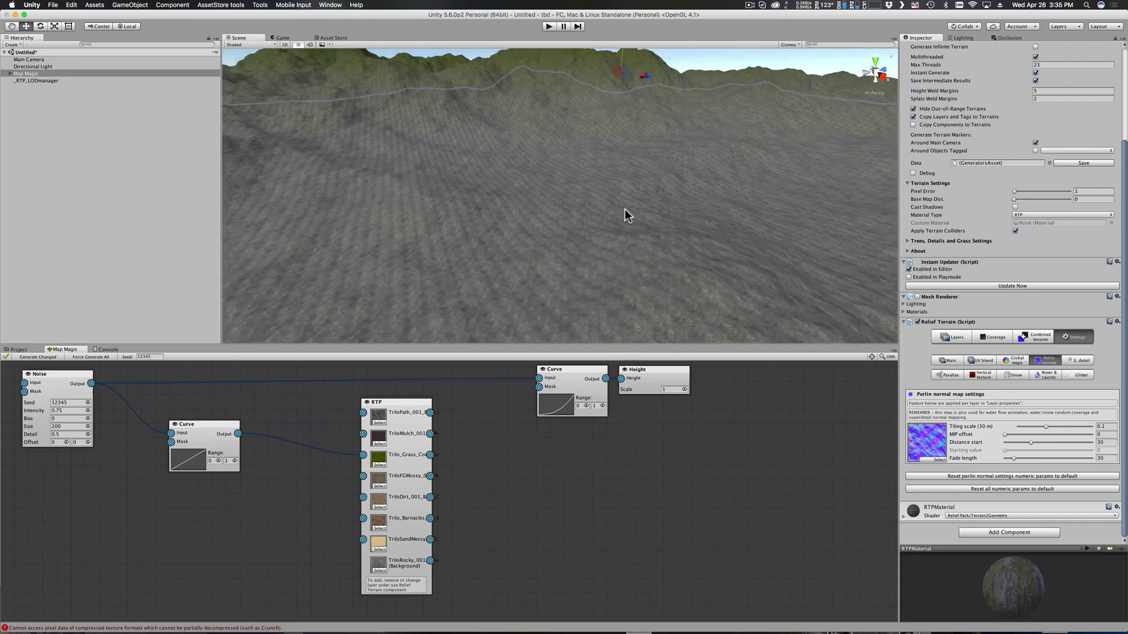
scroll(626, 209, "down", 8)
key("alt")
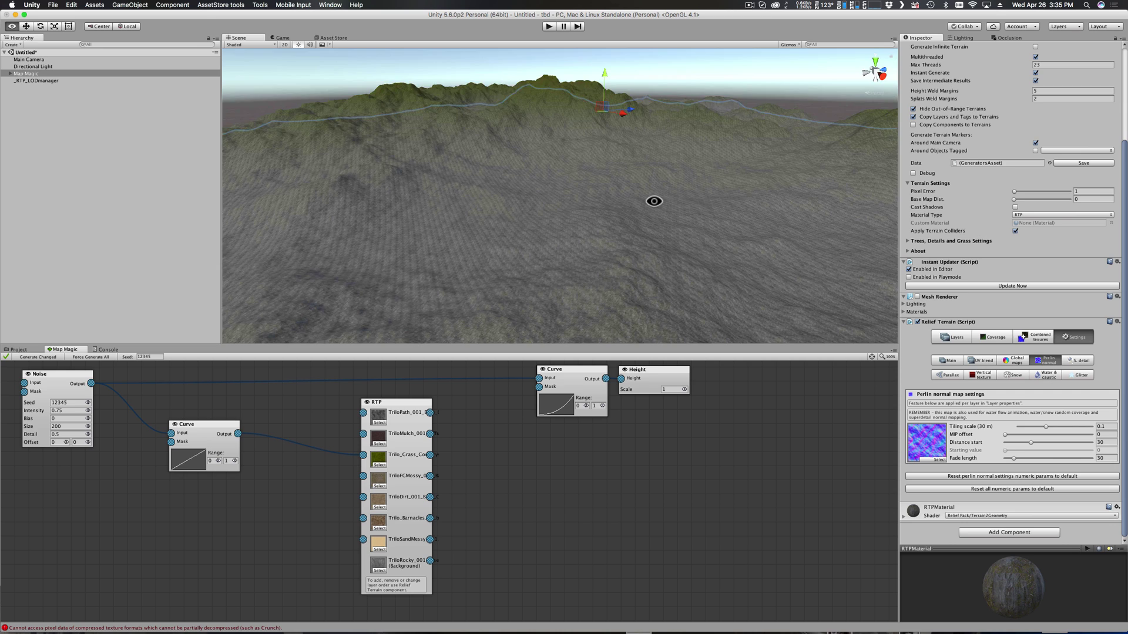
left_click_drag(654, 201, 603, 198, "alt")
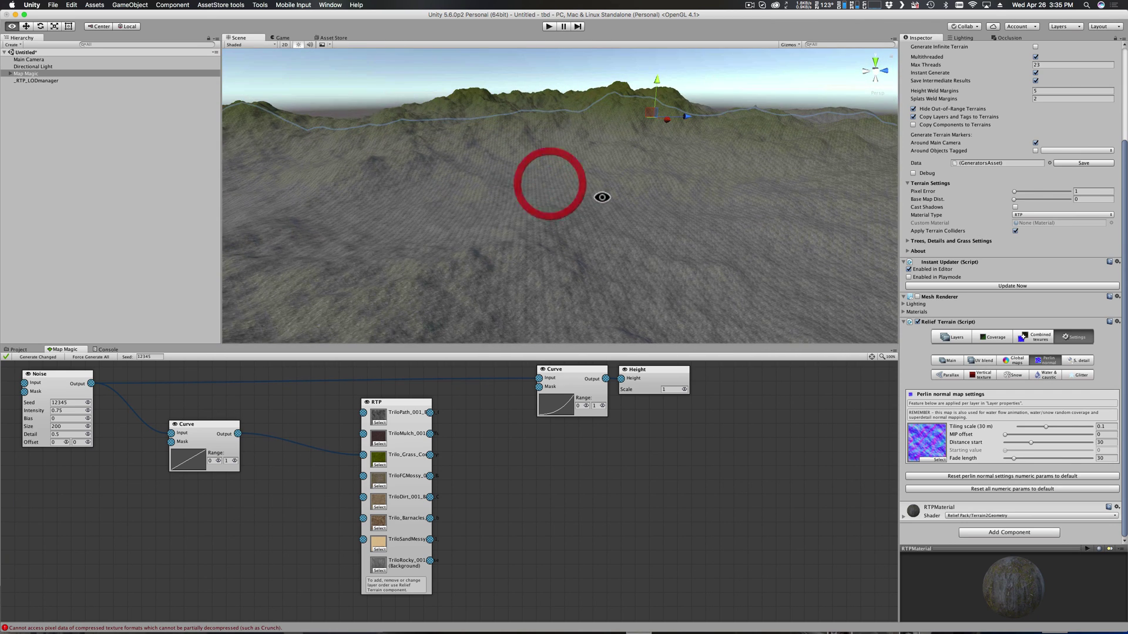
scroll(565, 229, "up", 5)
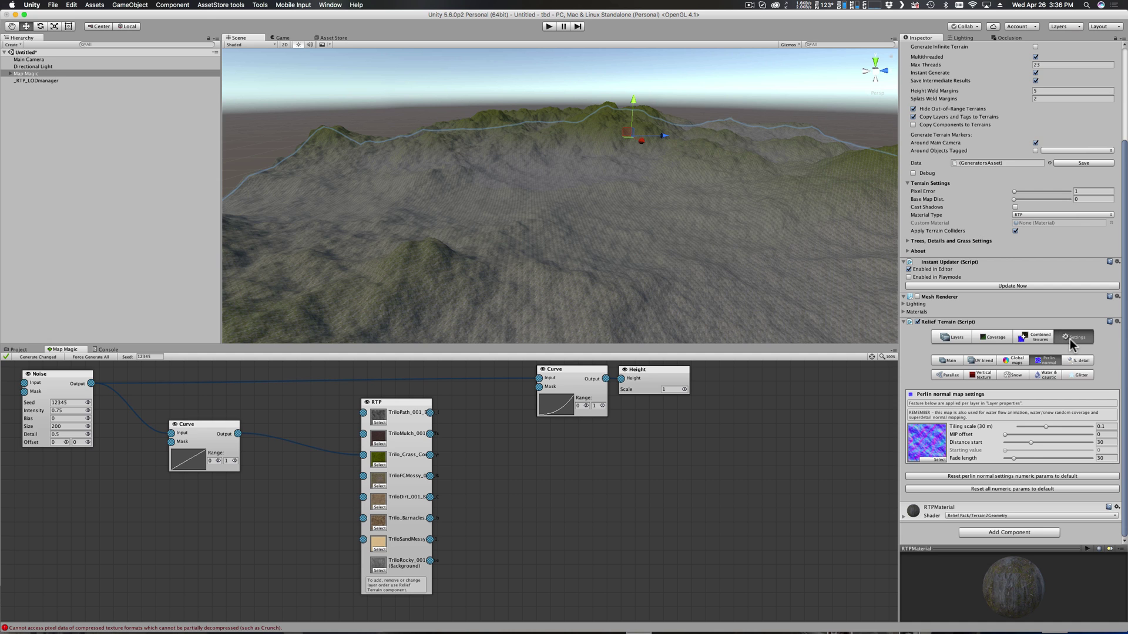
Raise the green grass layer's Perlin normal adjustment to 0.416.
left_click(947, 341)
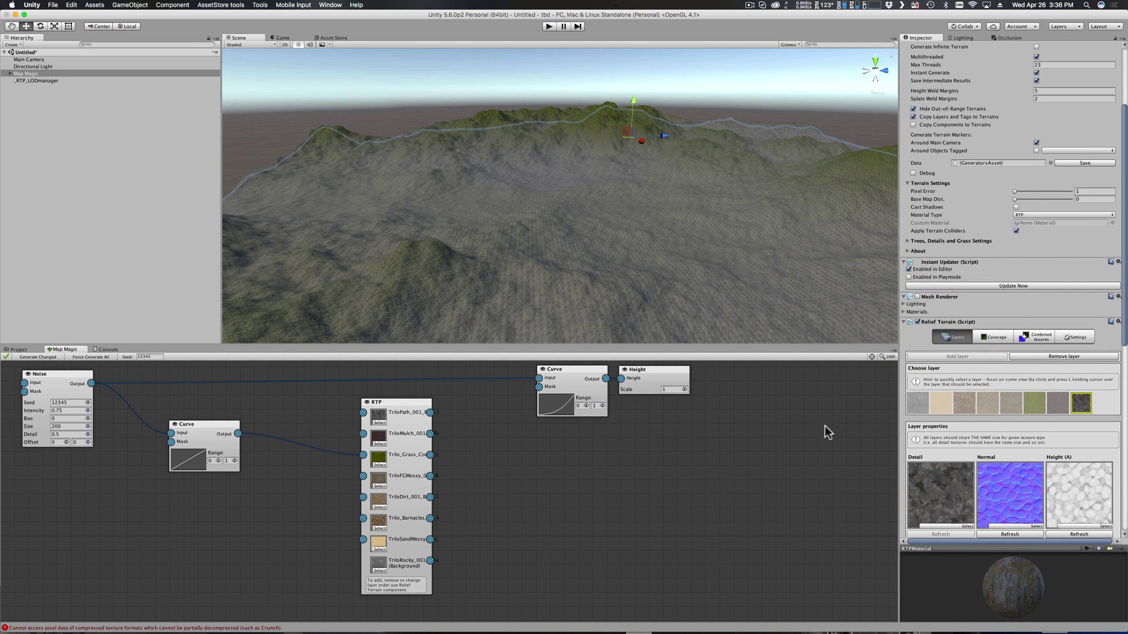
left_click(1034, 403)
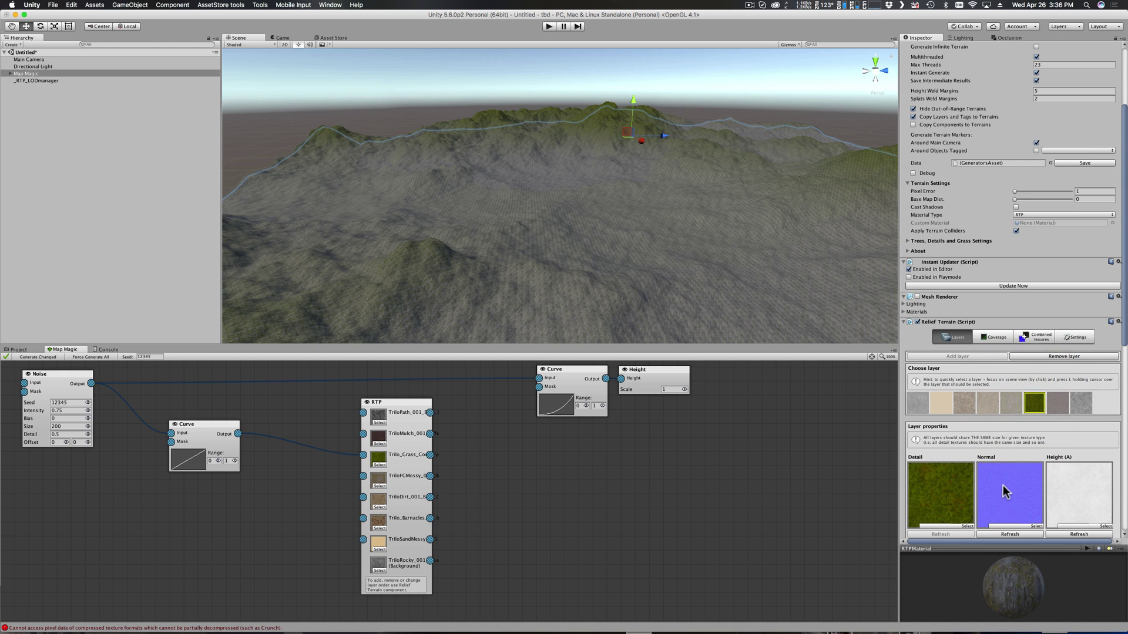
scroll(1003, 486, "down", 2)
scroll(1003, 485, "down", 7)
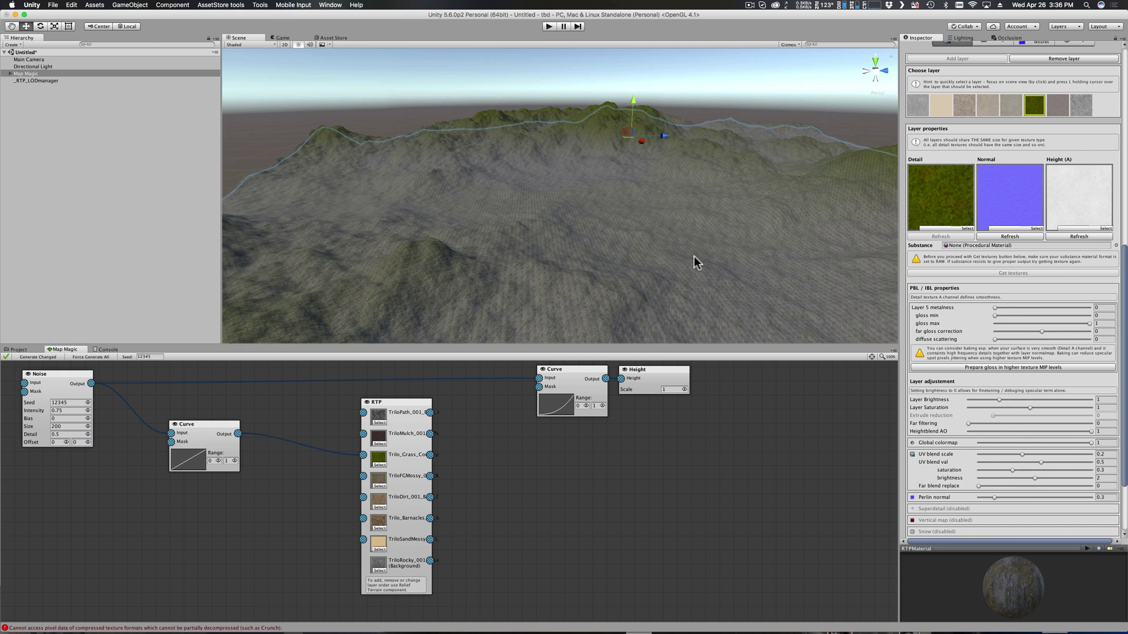
scroll(693, 256, "up", 5)
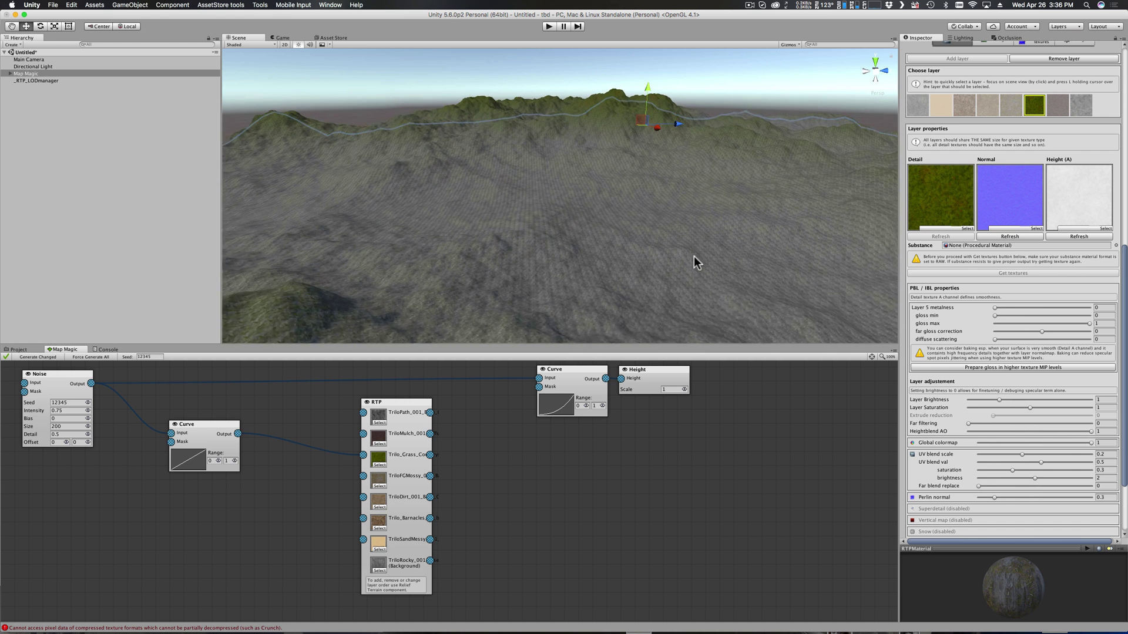
scroll(693, 256, "up", 1)
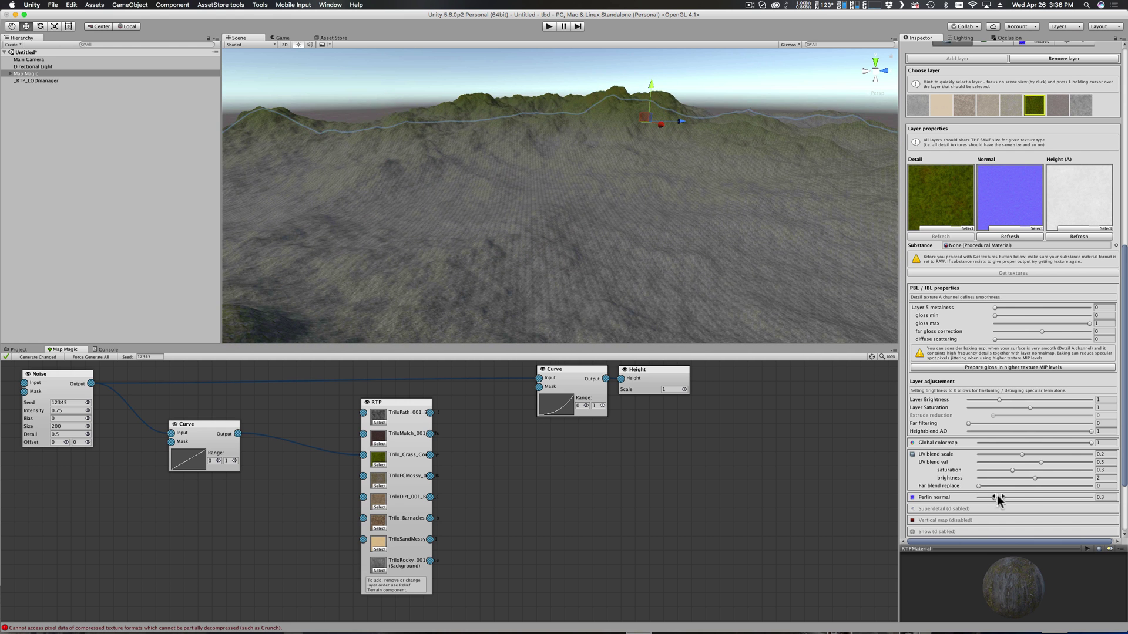
left_click_drag(997, 496, 1004, 498)
scroll(551, 213, "down", 10)
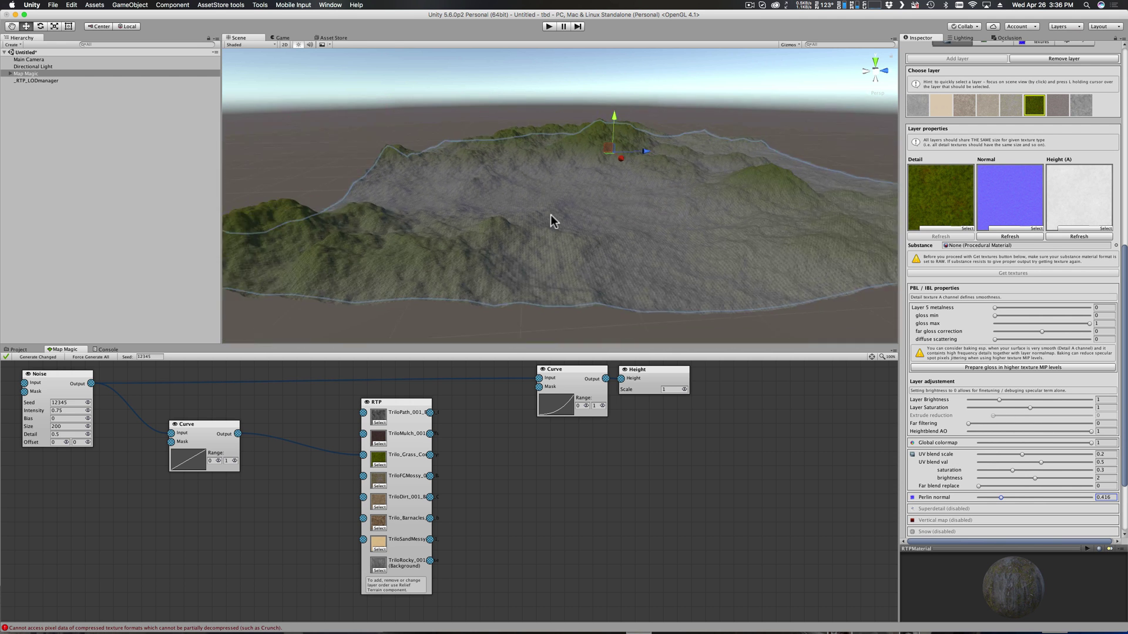
Nudge the RTP node and the grass Curve node slightly right in the Map Magic graph.
left_click_drag(551, 215, 605, 214, "alt")
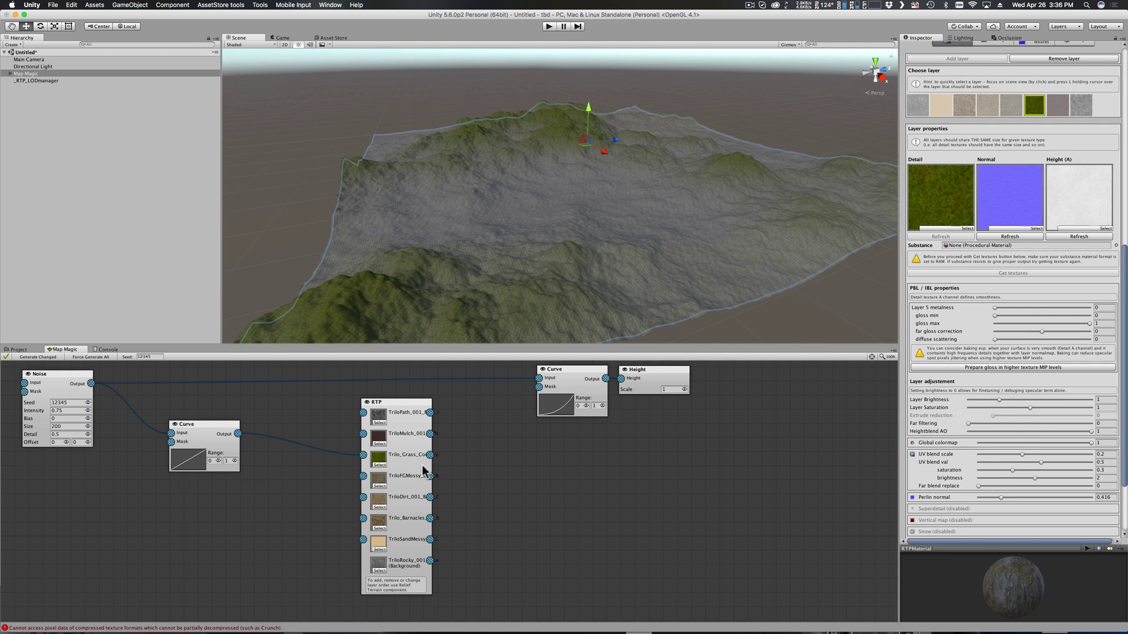
left_click_drag(387, 403, 410, 405)
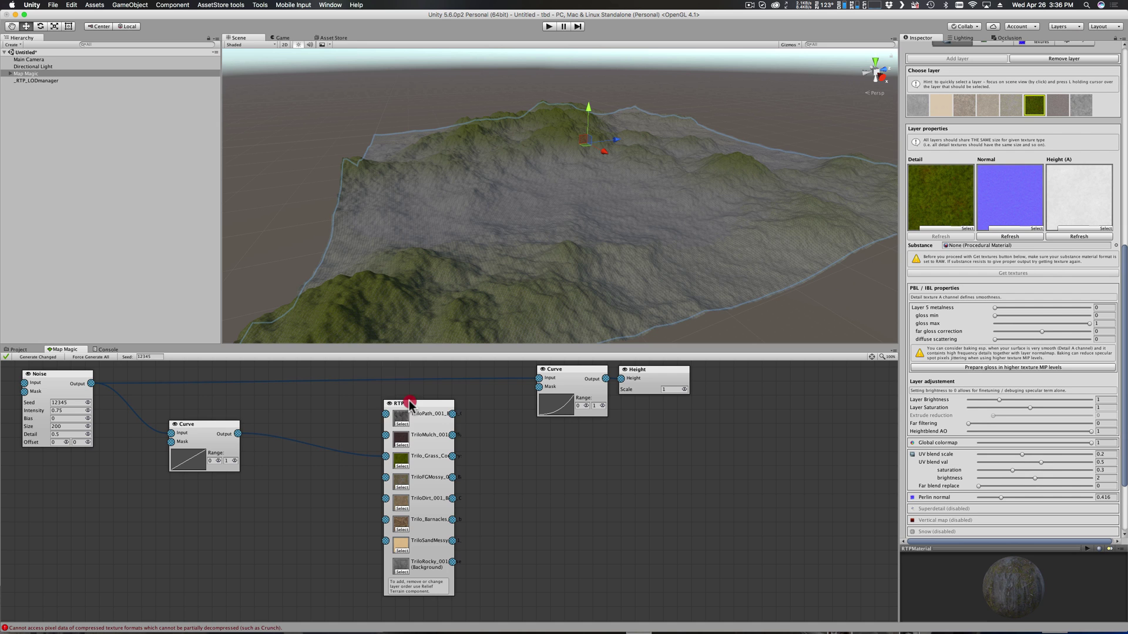
left_click_drag(201, 421, 213, 425)
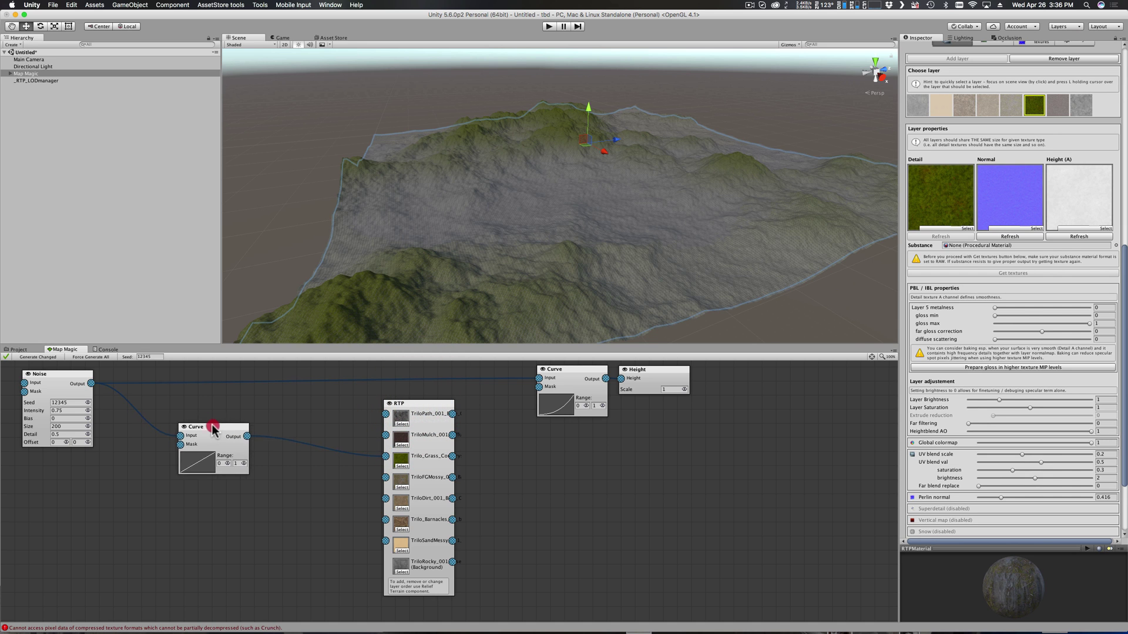
Apply the S-curve preset to the grass curve and add a raised key to steepen it.
left_click(203, 467)
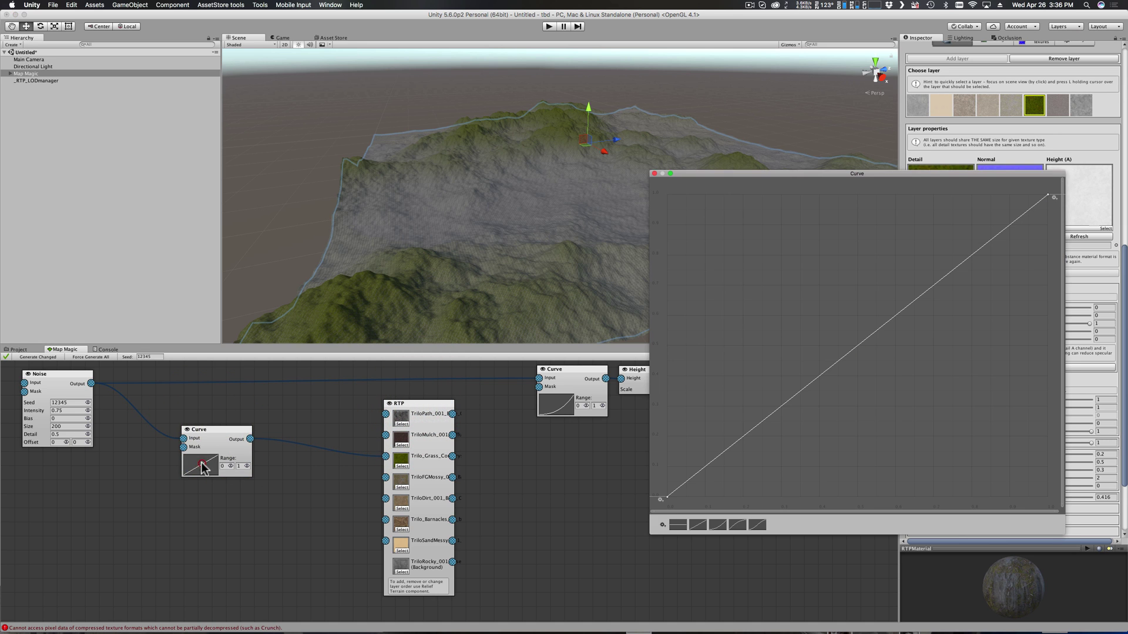
left_click_drag(742, 172, 760, 241)
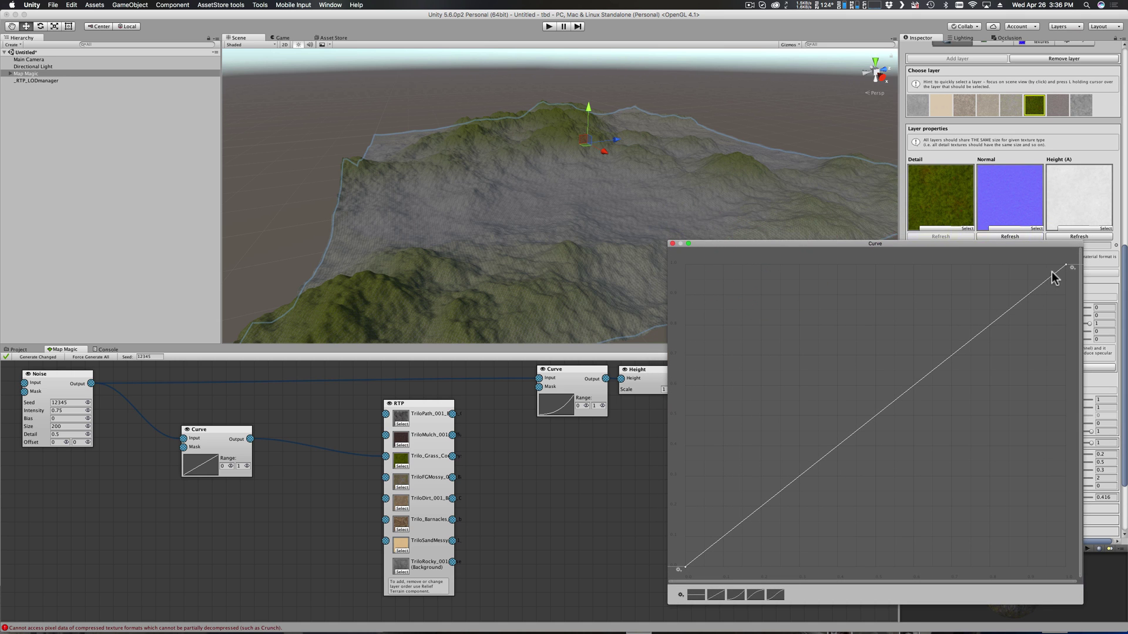
left_click(771, 594)
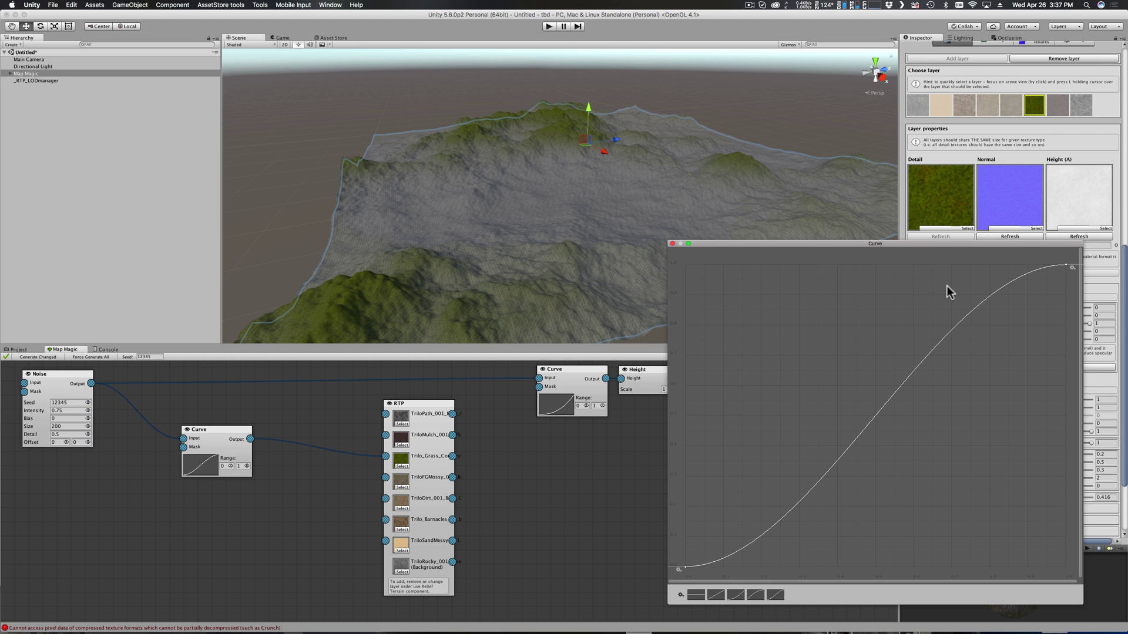
double_click(905, 379)
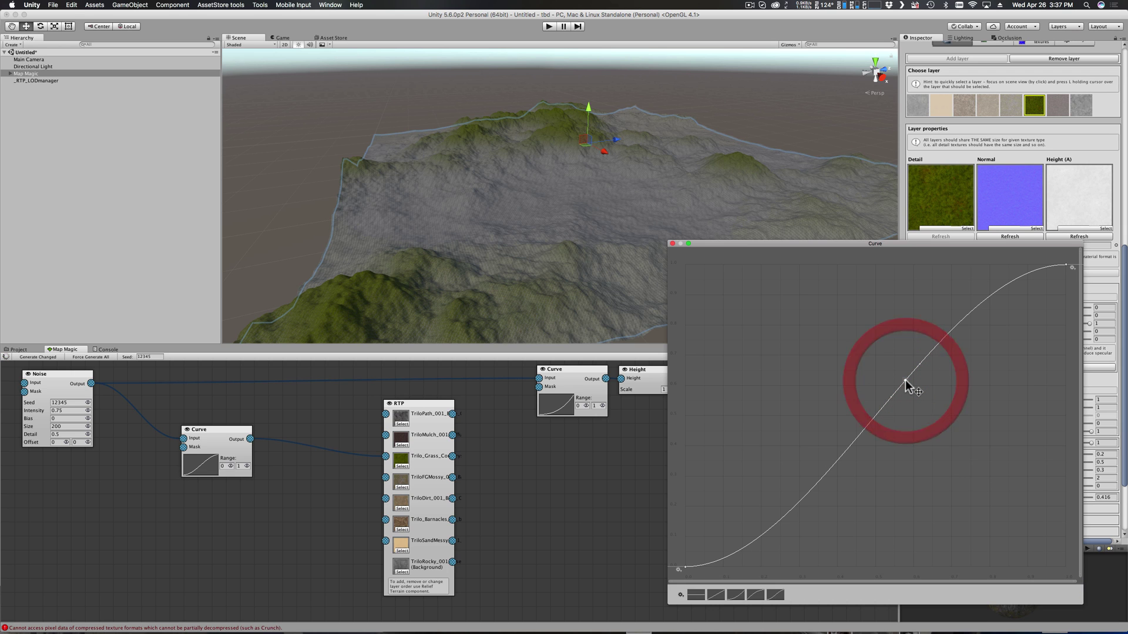
left_click_drag(905, 380, 768, 264)
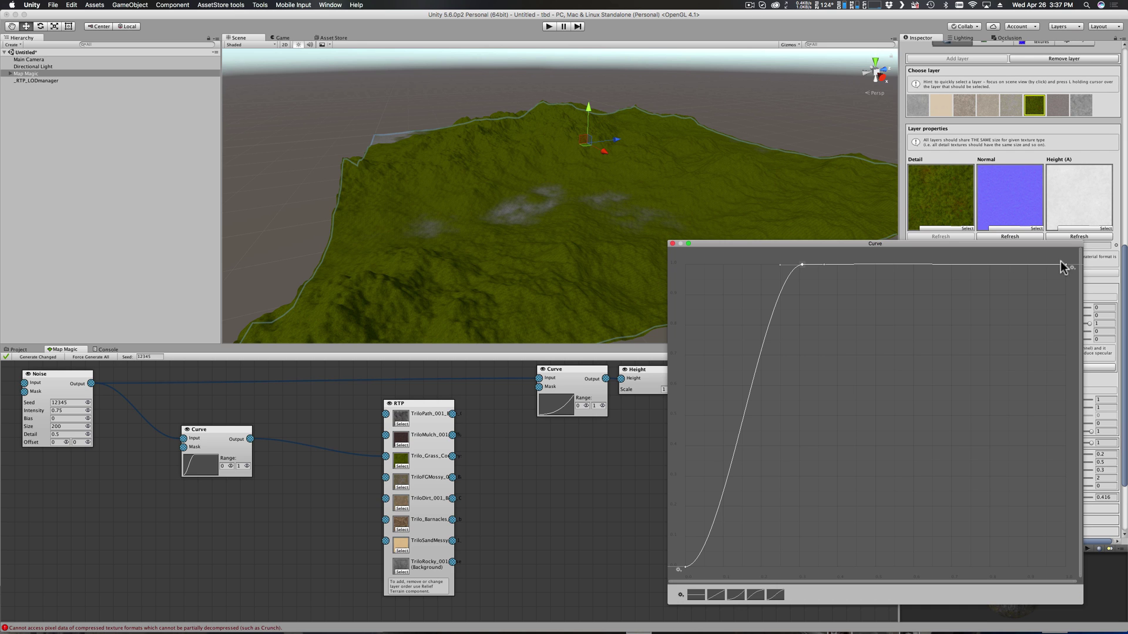
Drop the curve's right end to zero and raise a new middle key into a hump.
left_click_drag(1068, 269, 1065, 568)
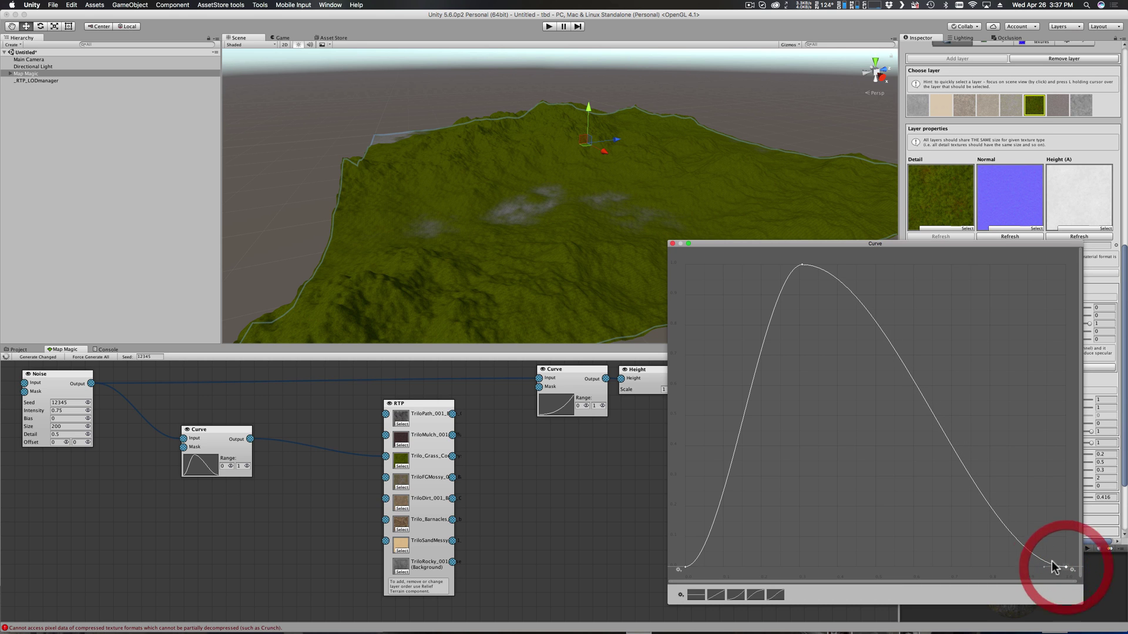
left_click(929, 410)
left_click(929, 405)
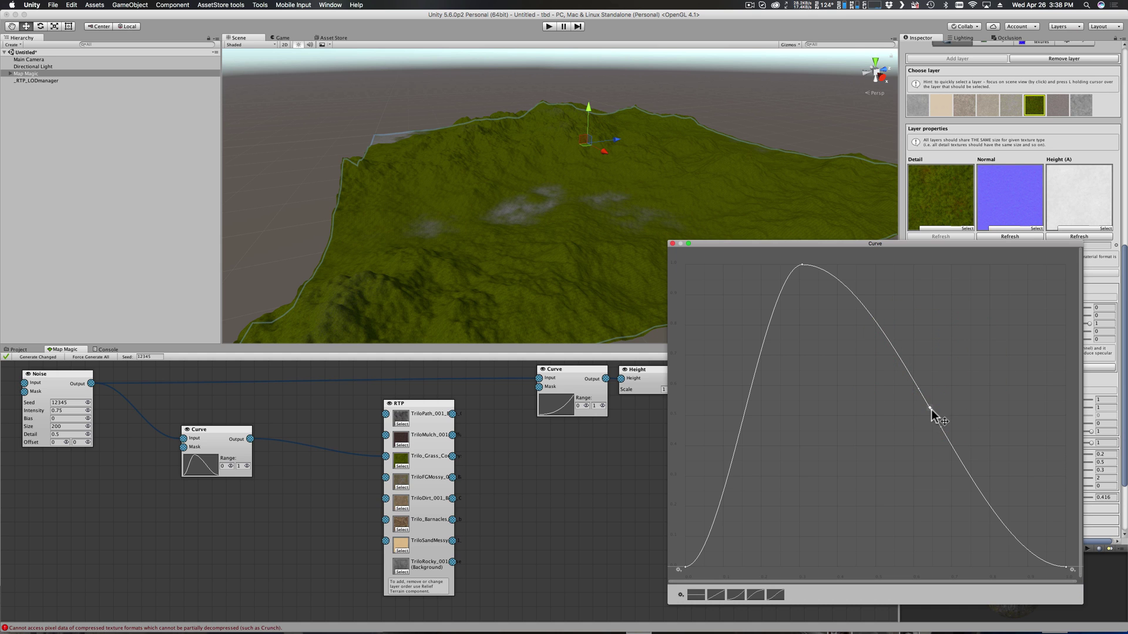
left_click_drag(930, 407, 912, 265)
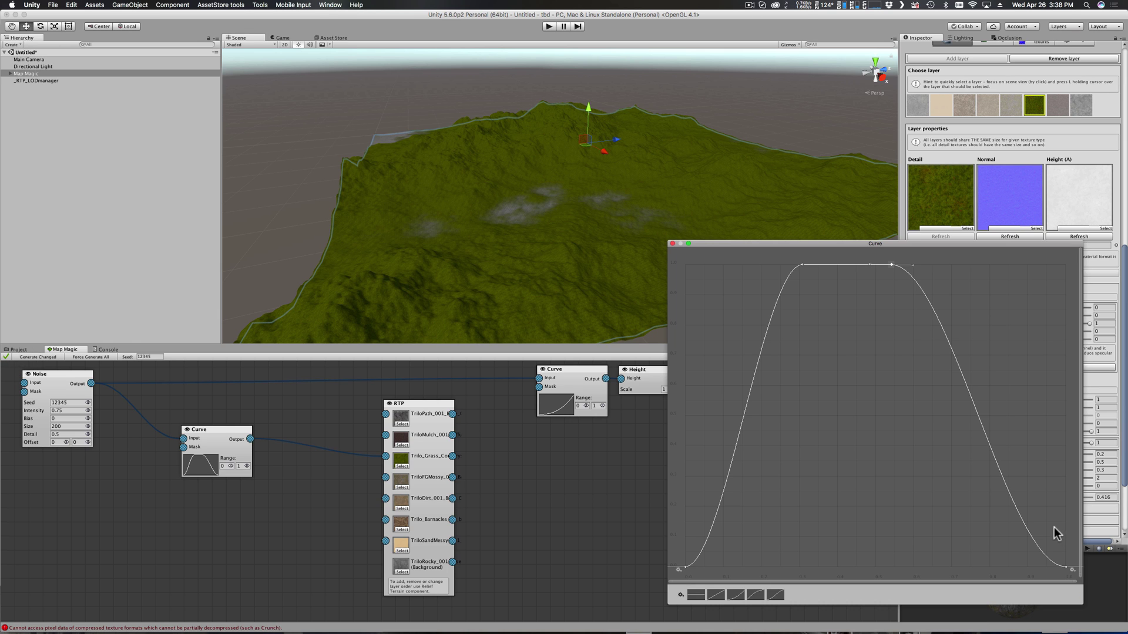
Narrow the bell by sliding the right end and top keys left, slightly widening the plateau.
left_click_drag(1068, 571, 1035, 571)
left_click_drag(1023, 569, 1016, 568)
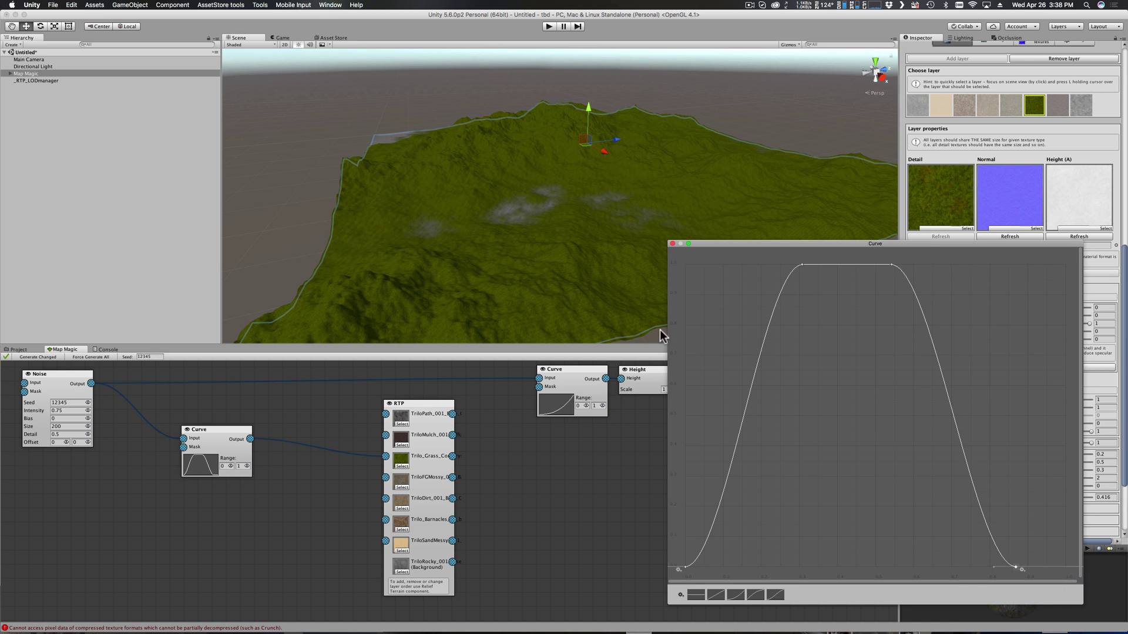
left_click_drag(1016, 568, 995, 569)
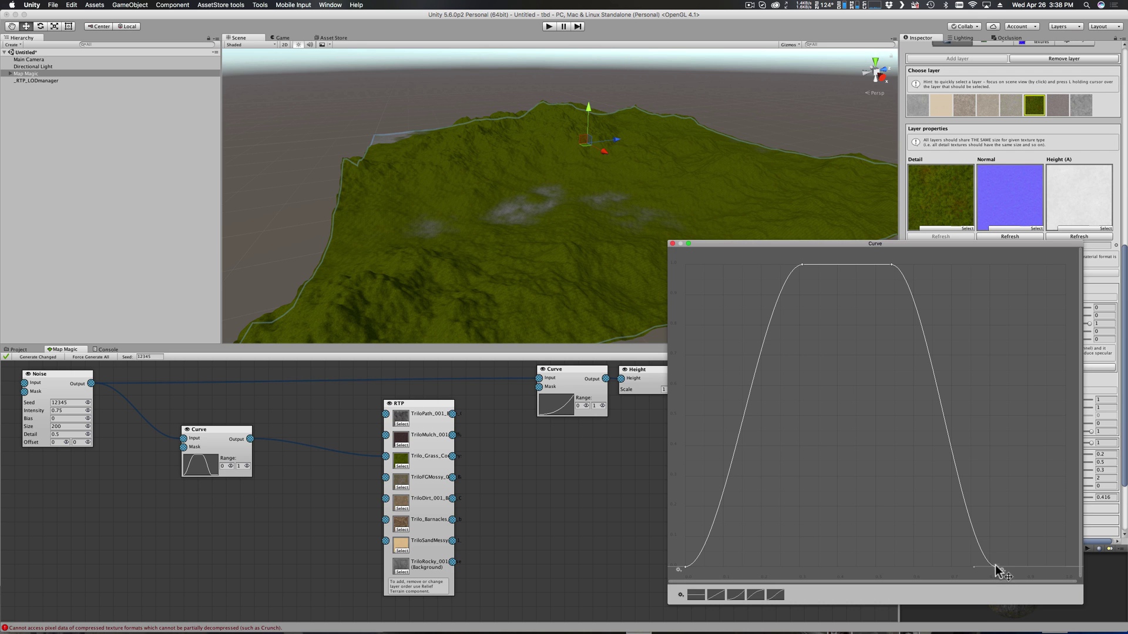
left_click_drag(891, 265, 857, 265)
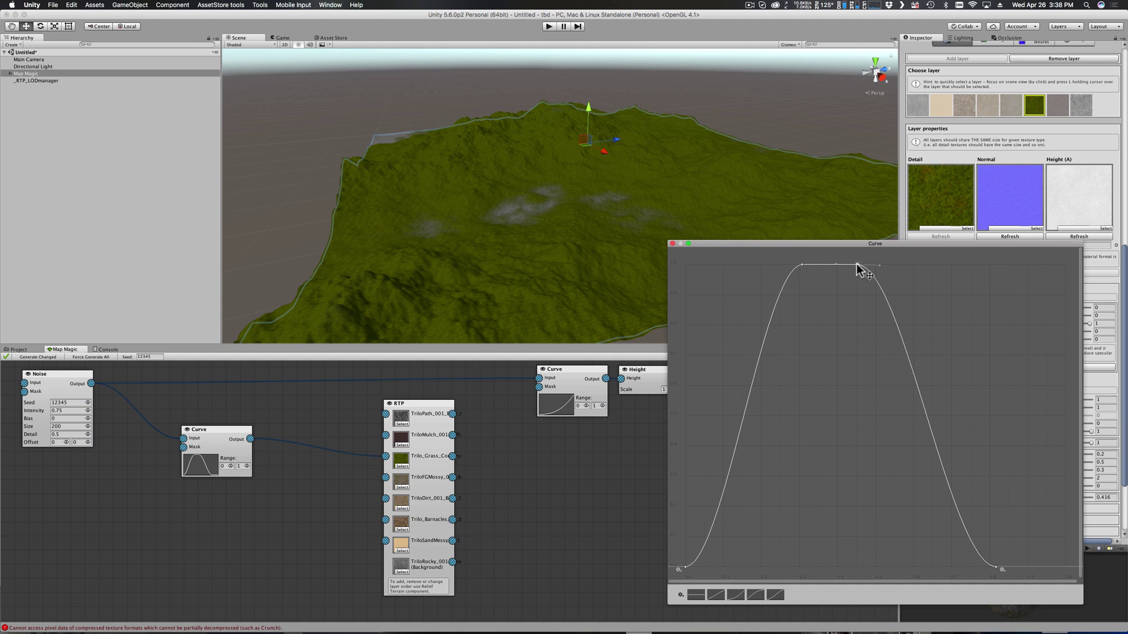
left_click_drag(857, 265, 839, 265)
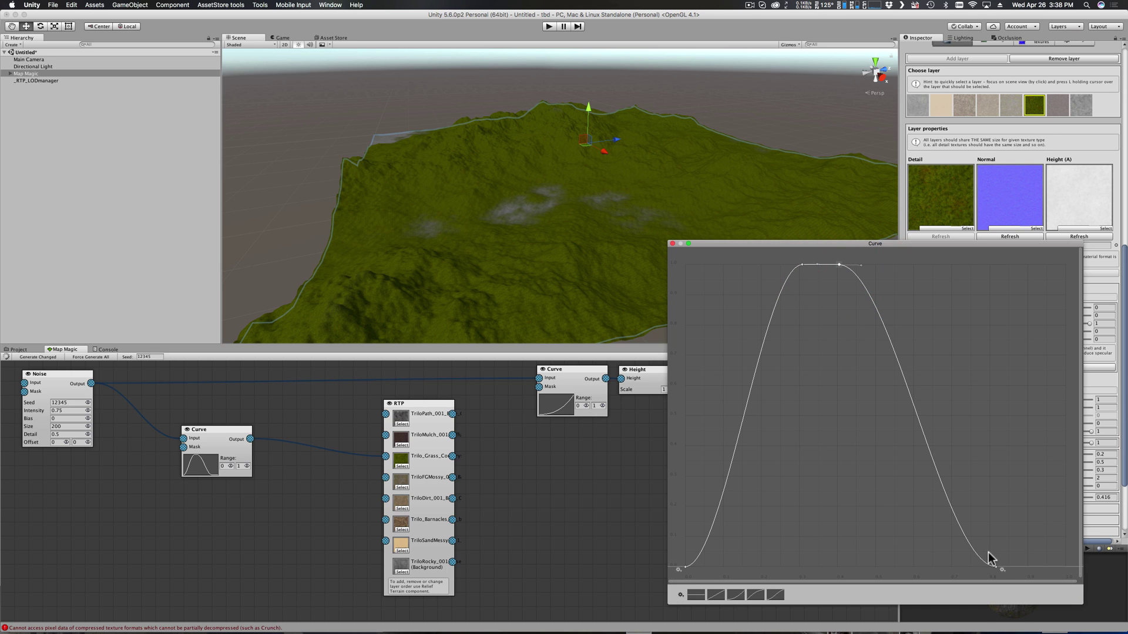
left_click_drag(997, 567, 957, 568)
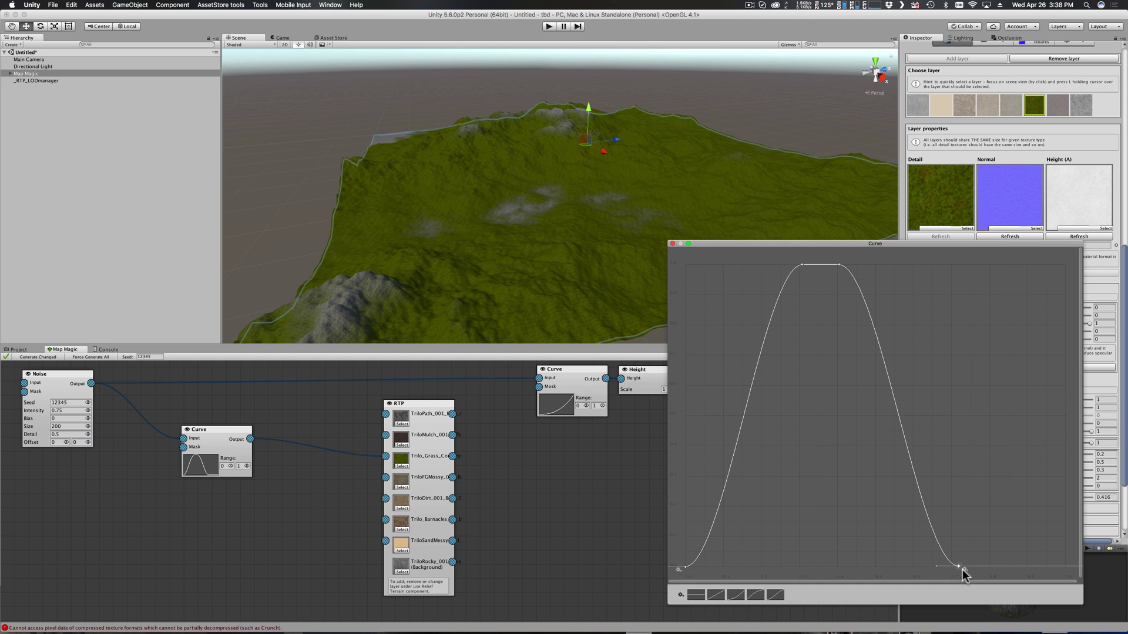
left_click_drag(958, 565, 937, 565)
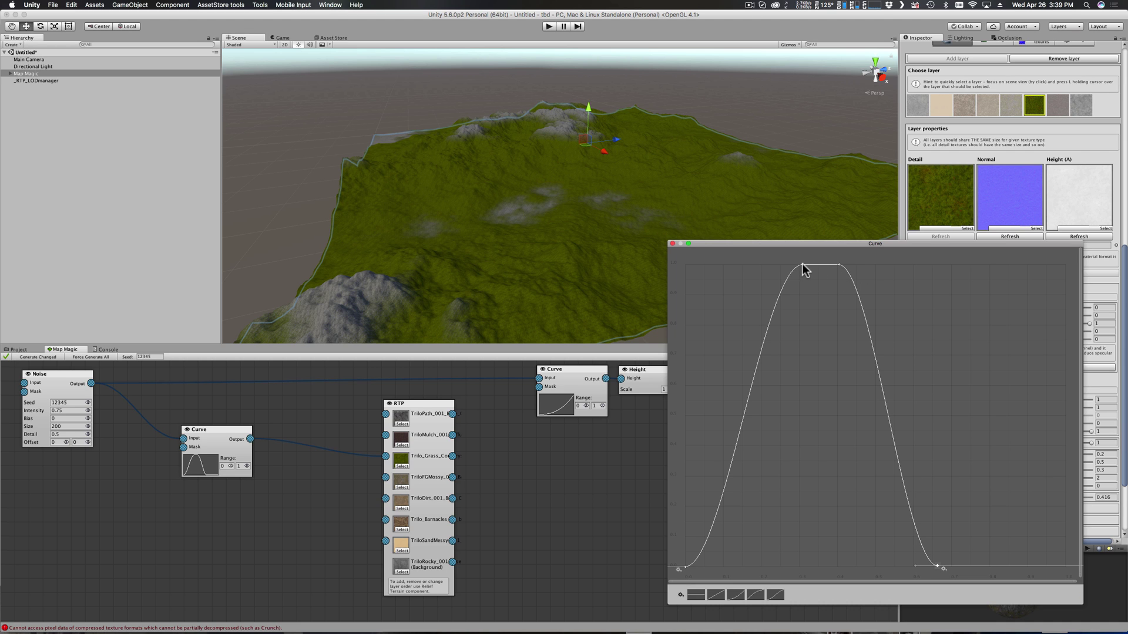
mouse_move(803, 264)
left_mouse_down()
mouse_move(790, 268)
mouse_move(838, 266)
mouse_move(818, 265)
left_mouse_up()
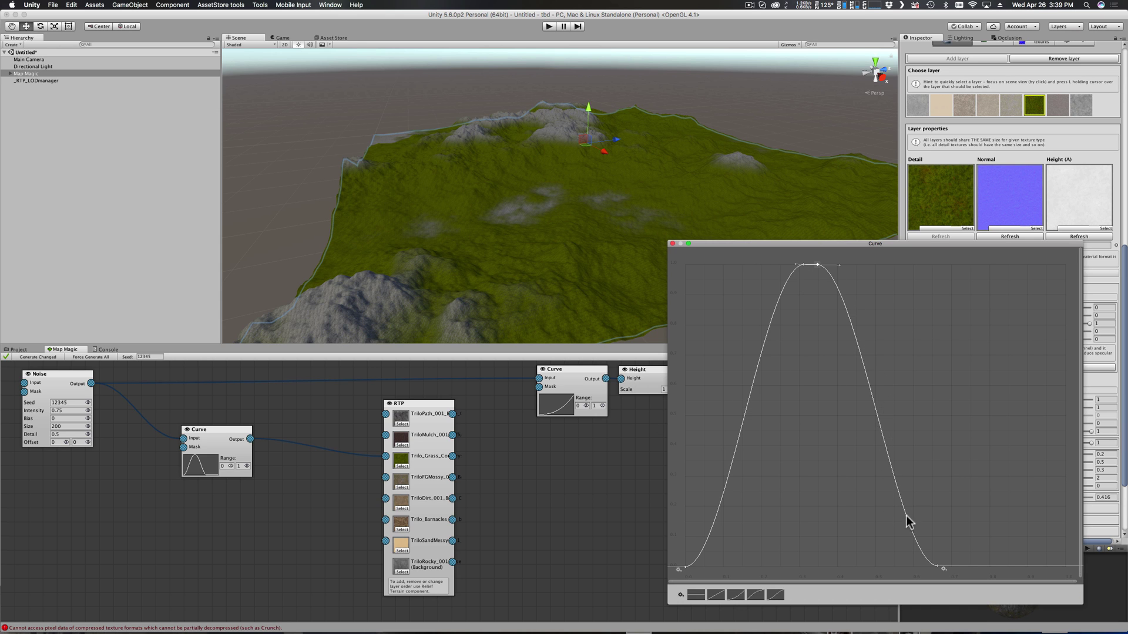
scroll(579, 121, "up", 5)
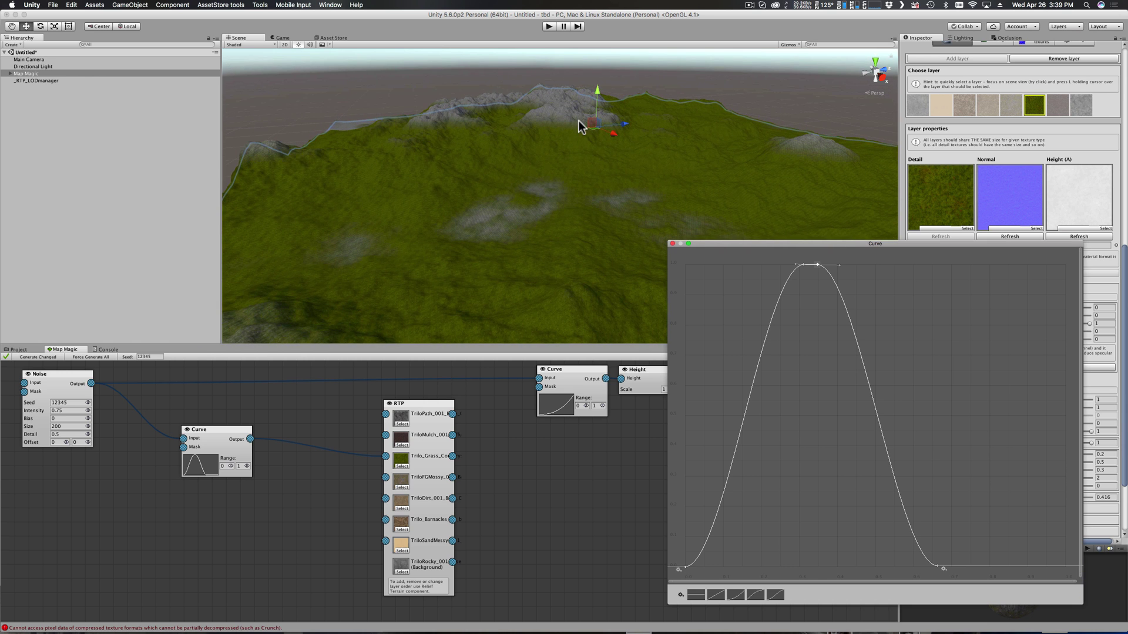
left_click(573, 122)
left_click_drag(576, 162, 504, 310)
scroll(575, 192, "up", 6)
mouse_move(627, 156)
left_mouse_down()
mouse_move(637, 131)
mouse_move(618, 163)
left_mouse_up()
scroll(618, 163, "up", 10)
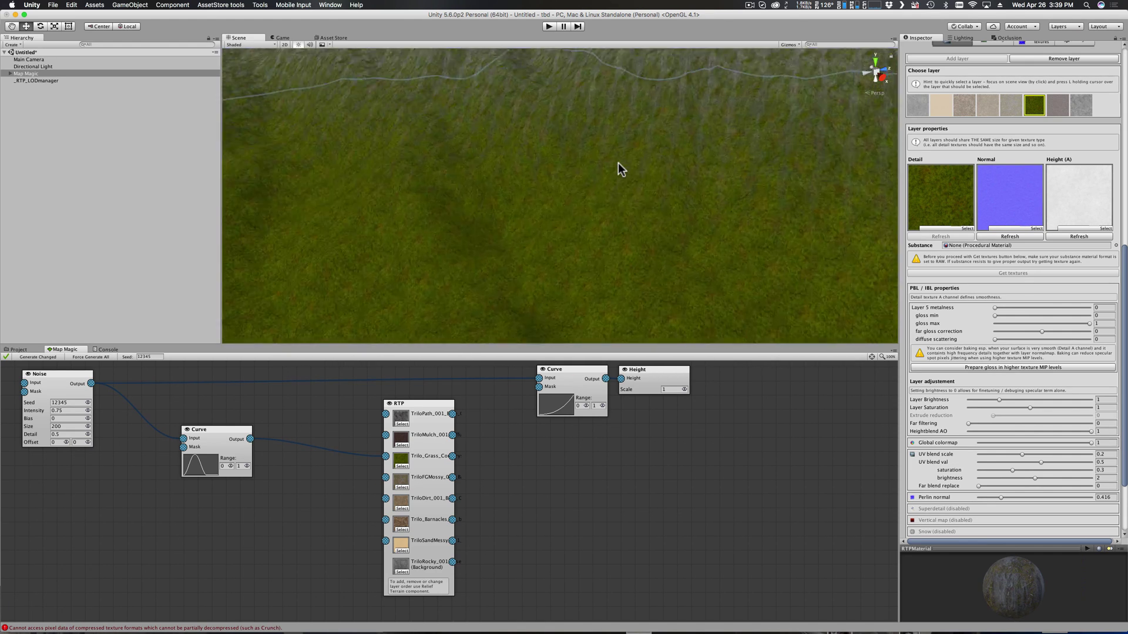
scroll(618, 164, "up", 3)
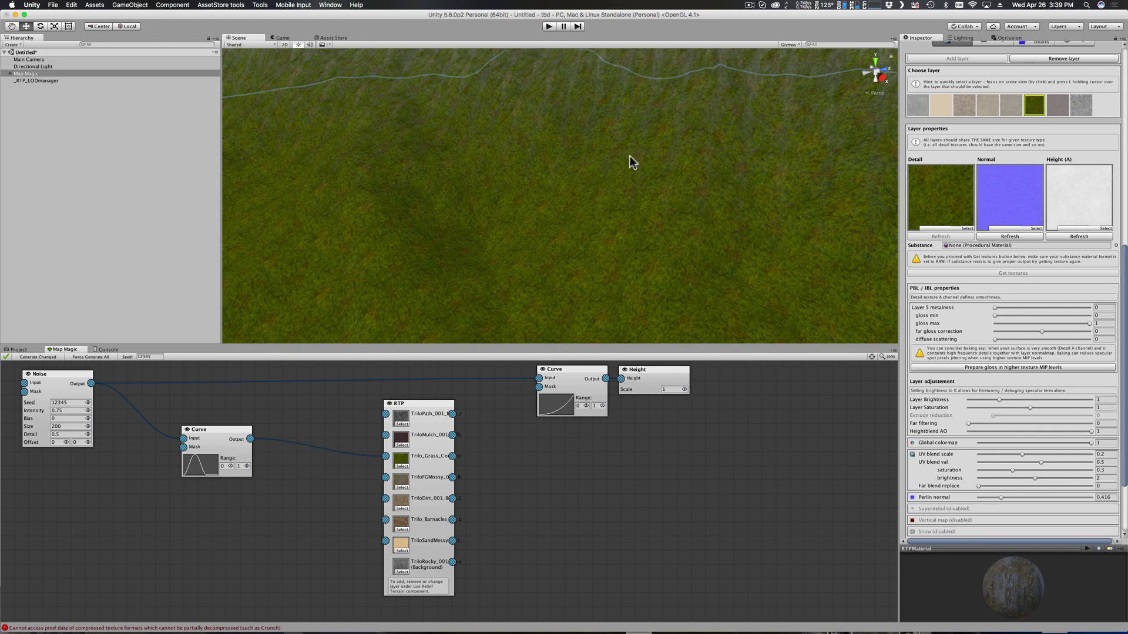
middle_click_drag(630, 157, 601, 195)
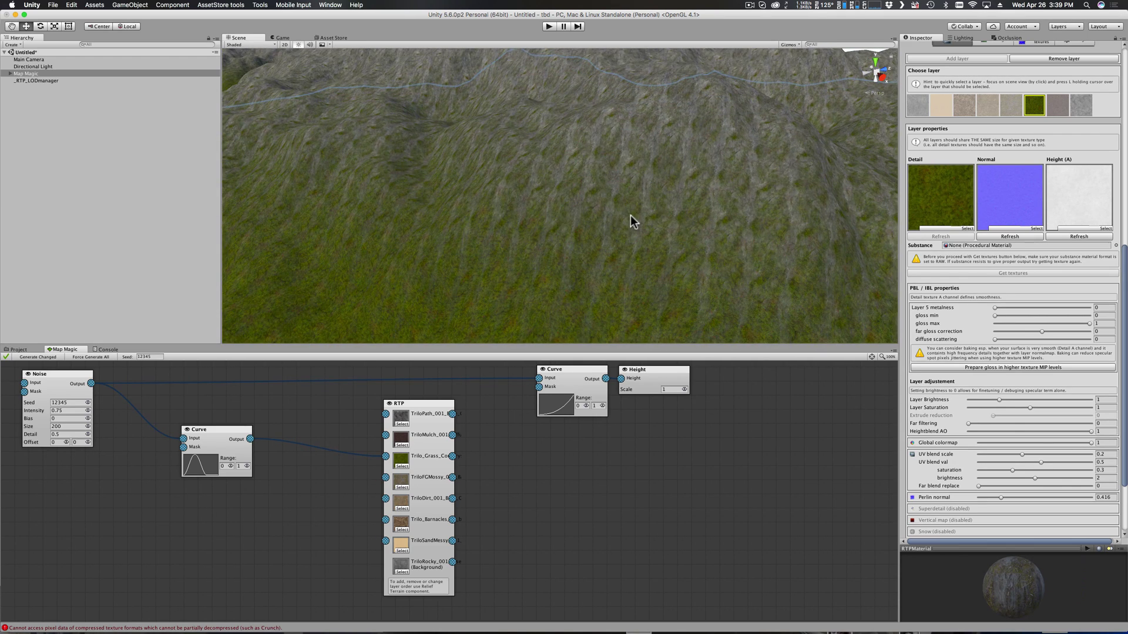
left_click_drag(639, 224, 778, 226, "alt")
scroll(704, 267, "down", 3)
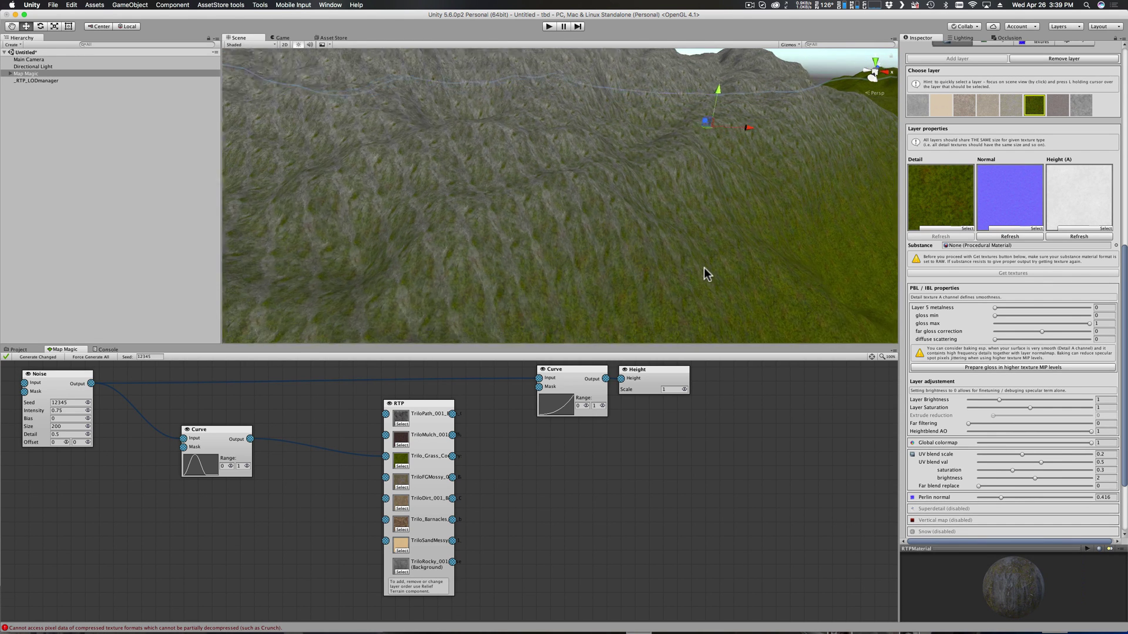
left_click(198, 464)
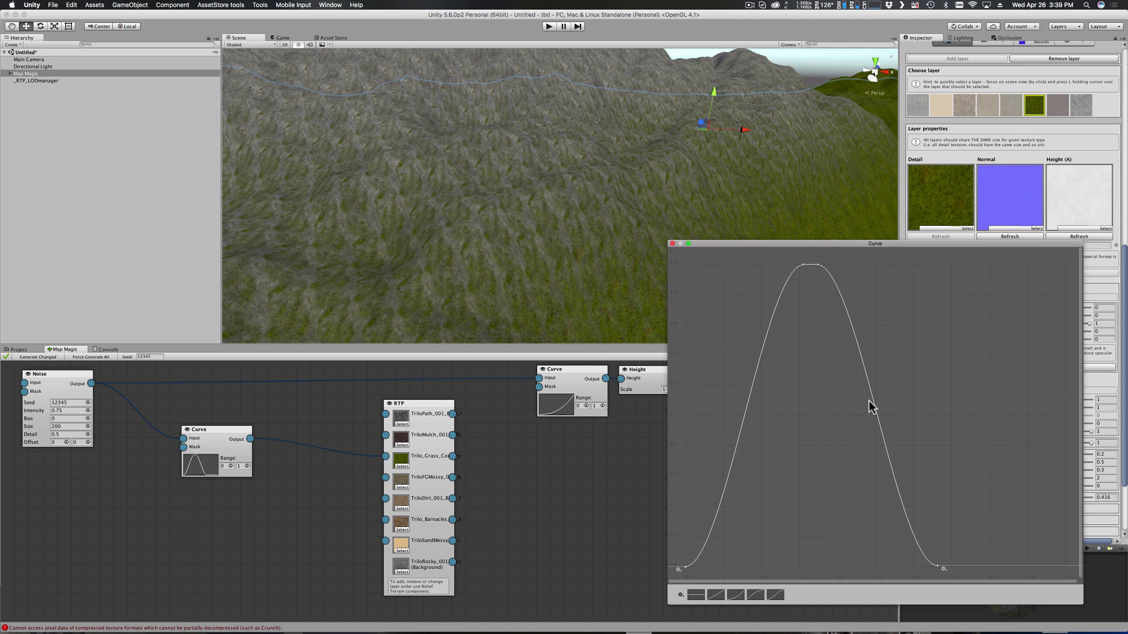
Frame the terrain, pull the bell curve's feet inward and flatten its peak into a plateau.
left_click_drag(938, 568, 933, 568)
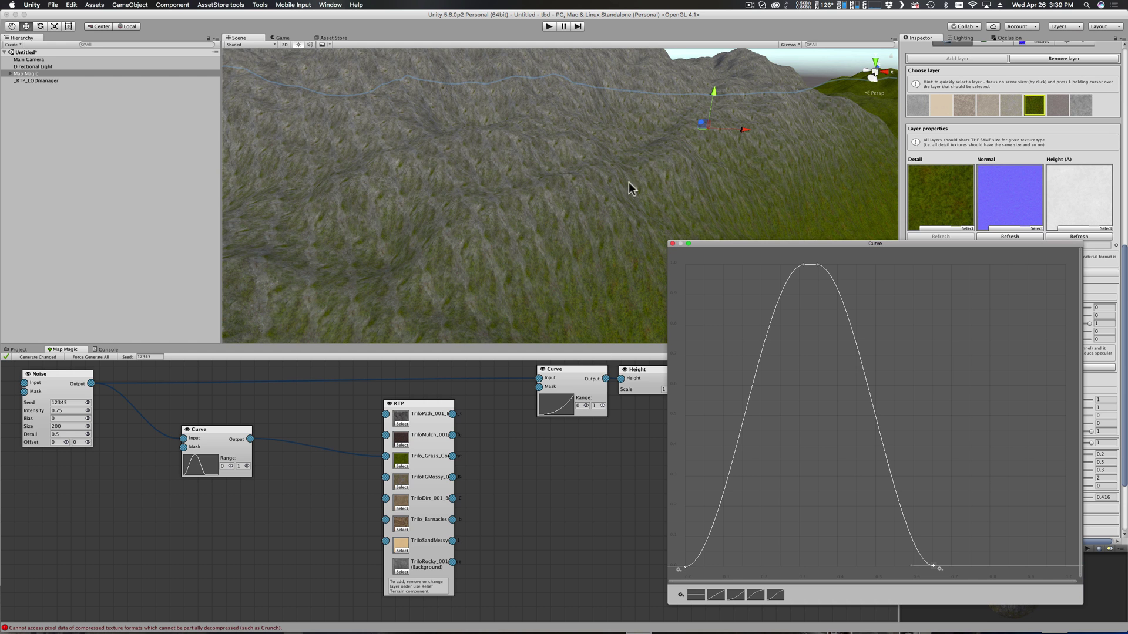
key("f")
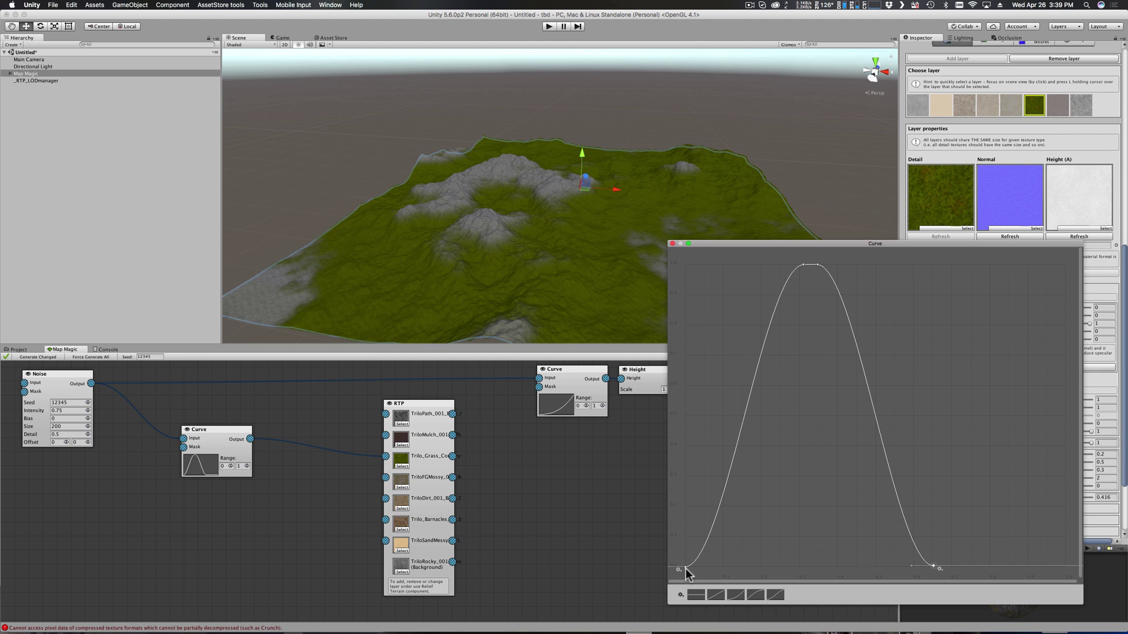
left_click_drag(686, 568, 729, 567)
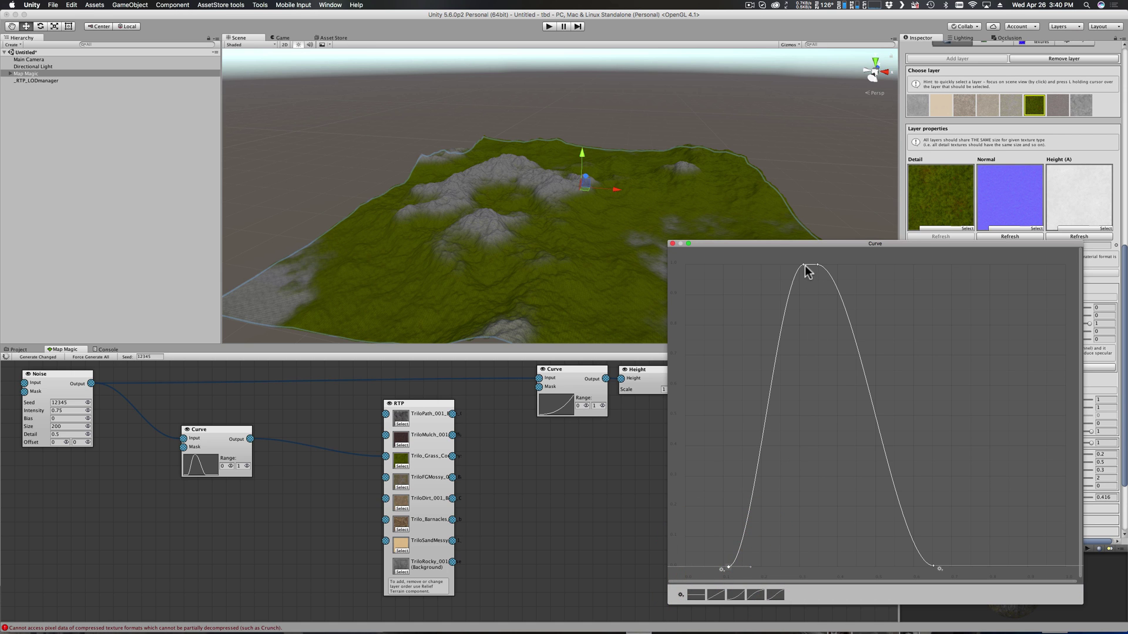
left_click_drag(808, 272, 803, 265)
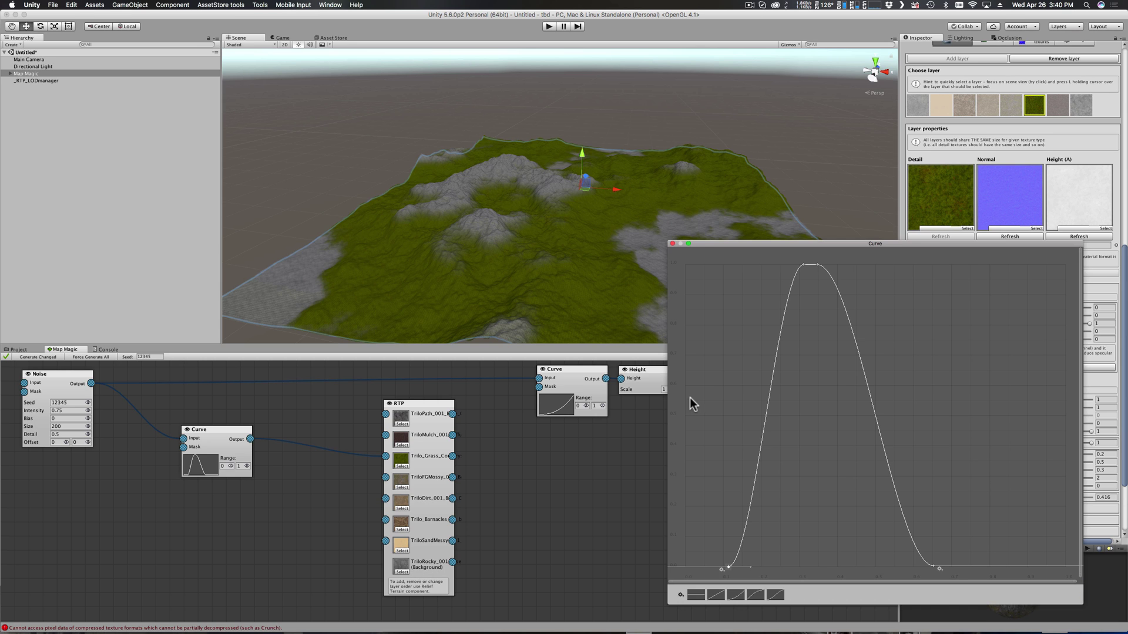
Close the curve editor and nudge the RTP node about 35 px right.
left_click(673, 243)
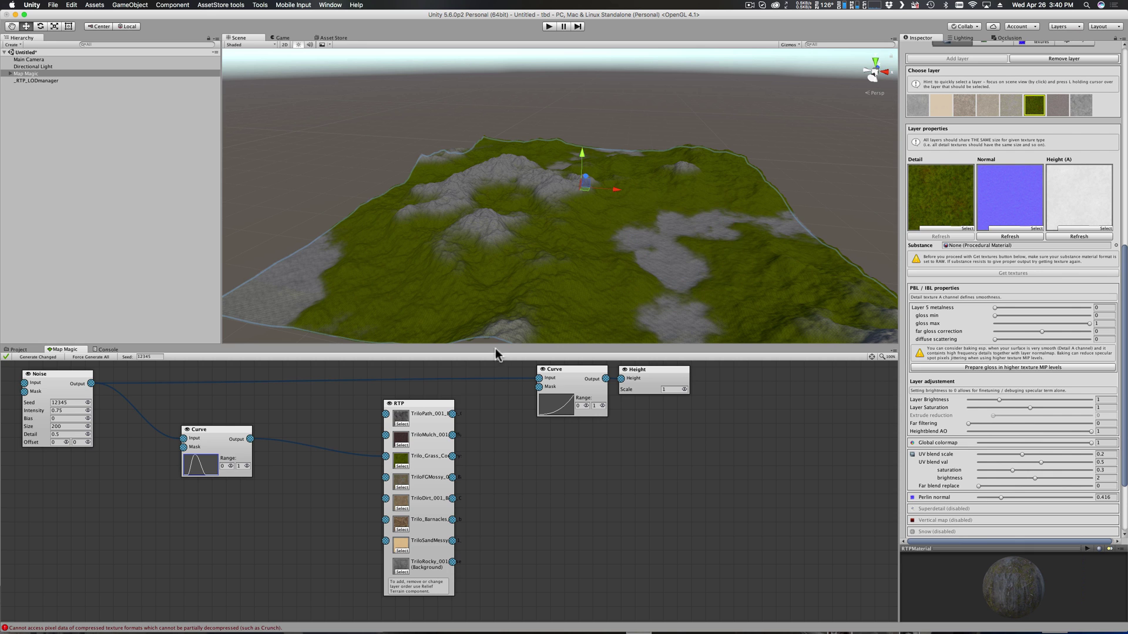
left_click_drag(430, 403, 451, 403)
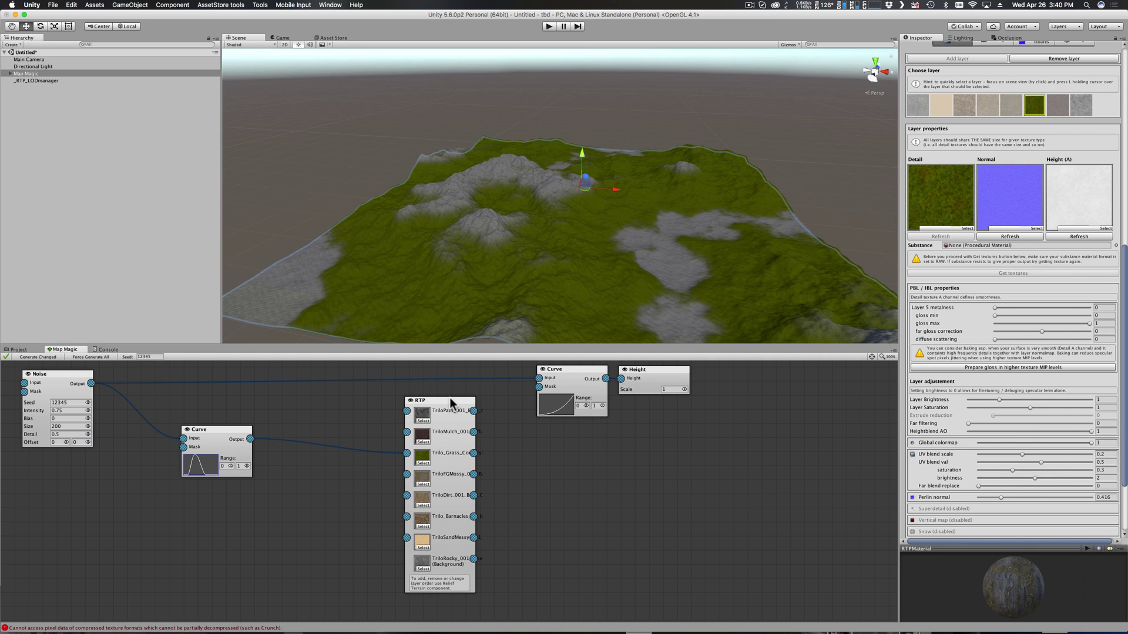